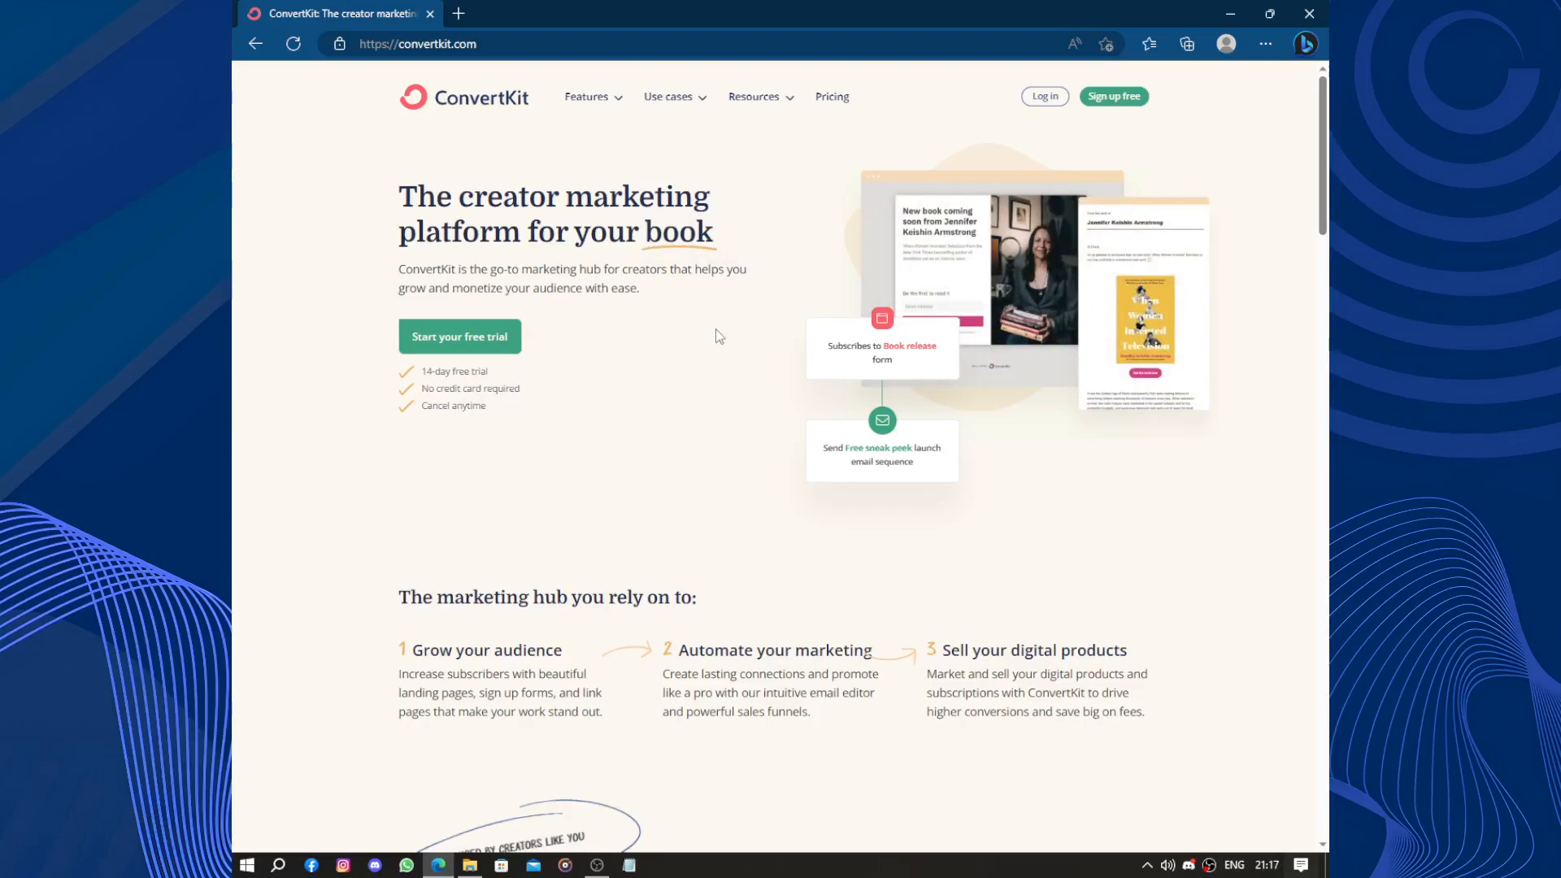
# Browse down the ConvertKit homepage, then go to the free sign-up page.
pyautogui.scroll(-3, 717, 339)
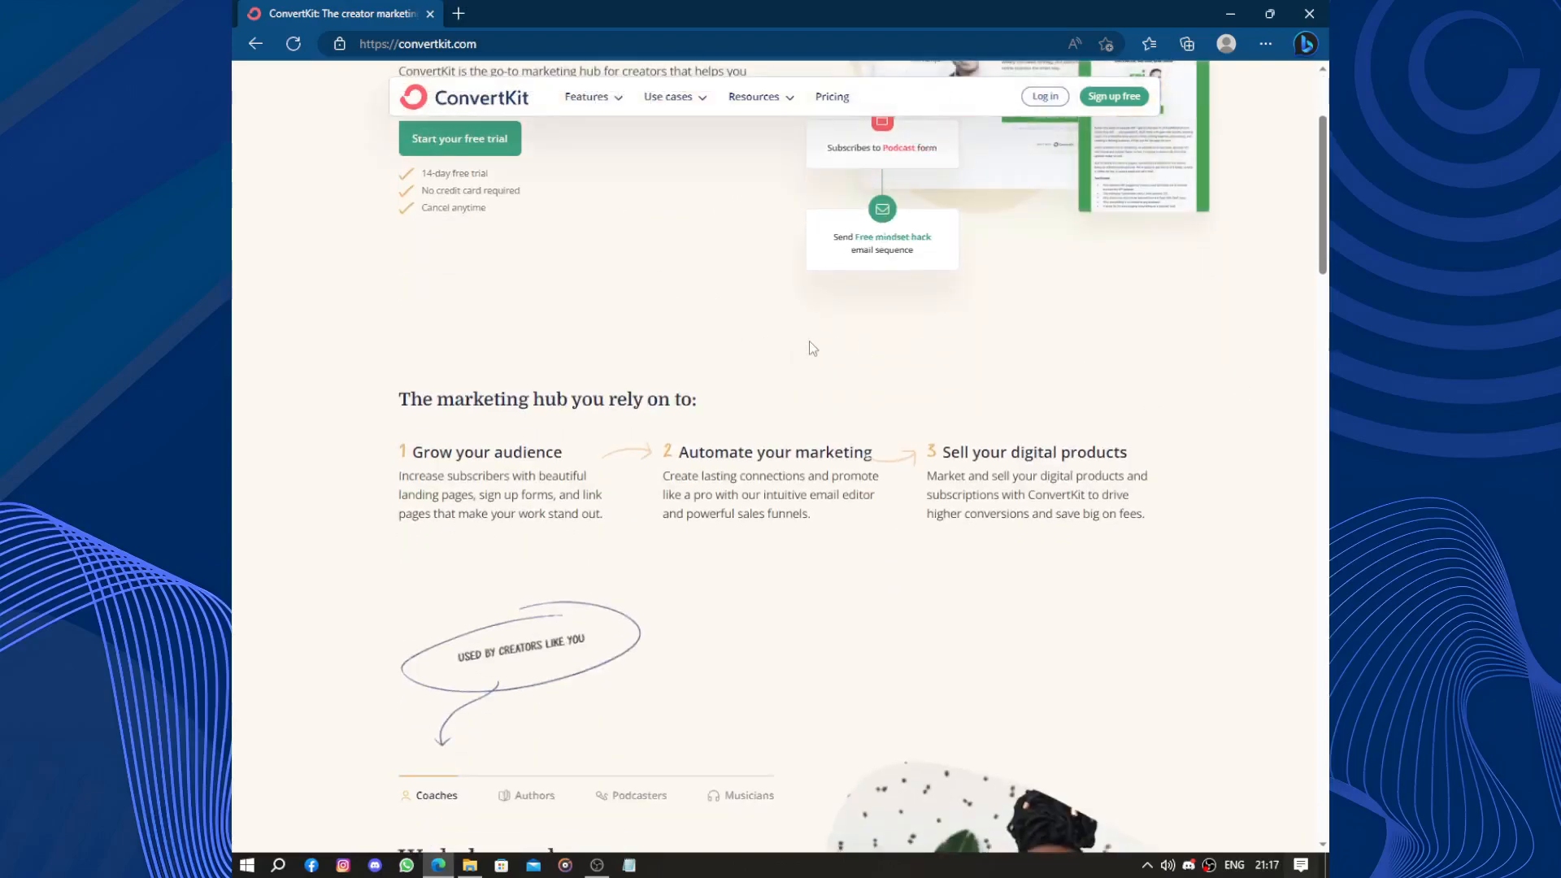
pyautogui.scroll(-3, 900, 351)
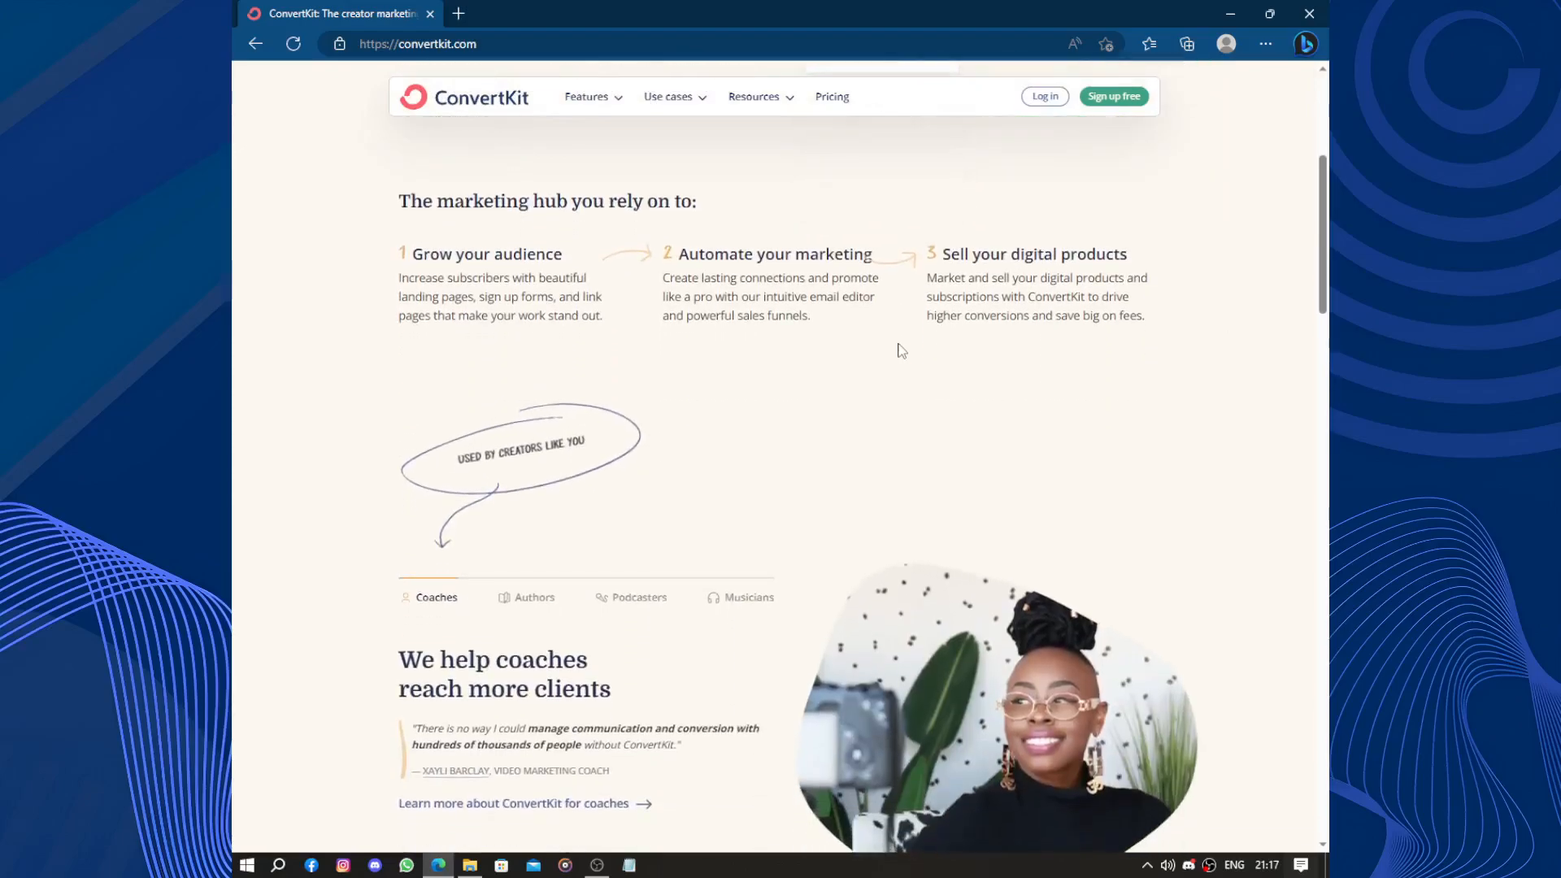
pyautogui.scroll(-3, 899, 349)
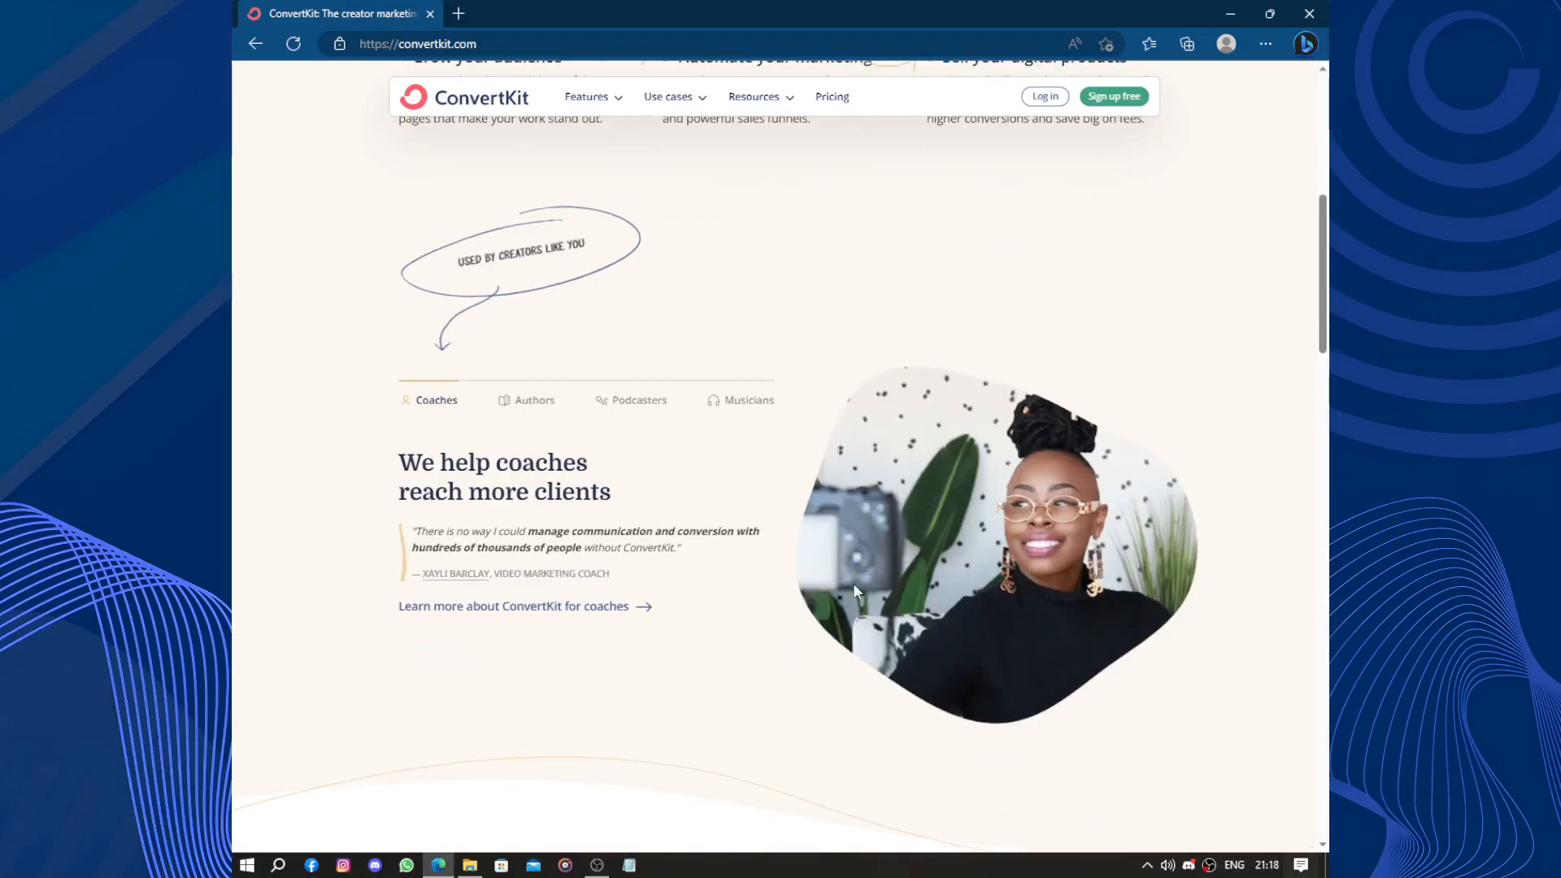
pyautogui.scroll(-7, 840, 561)
pyautogui.scroll(-3, 841, 561)
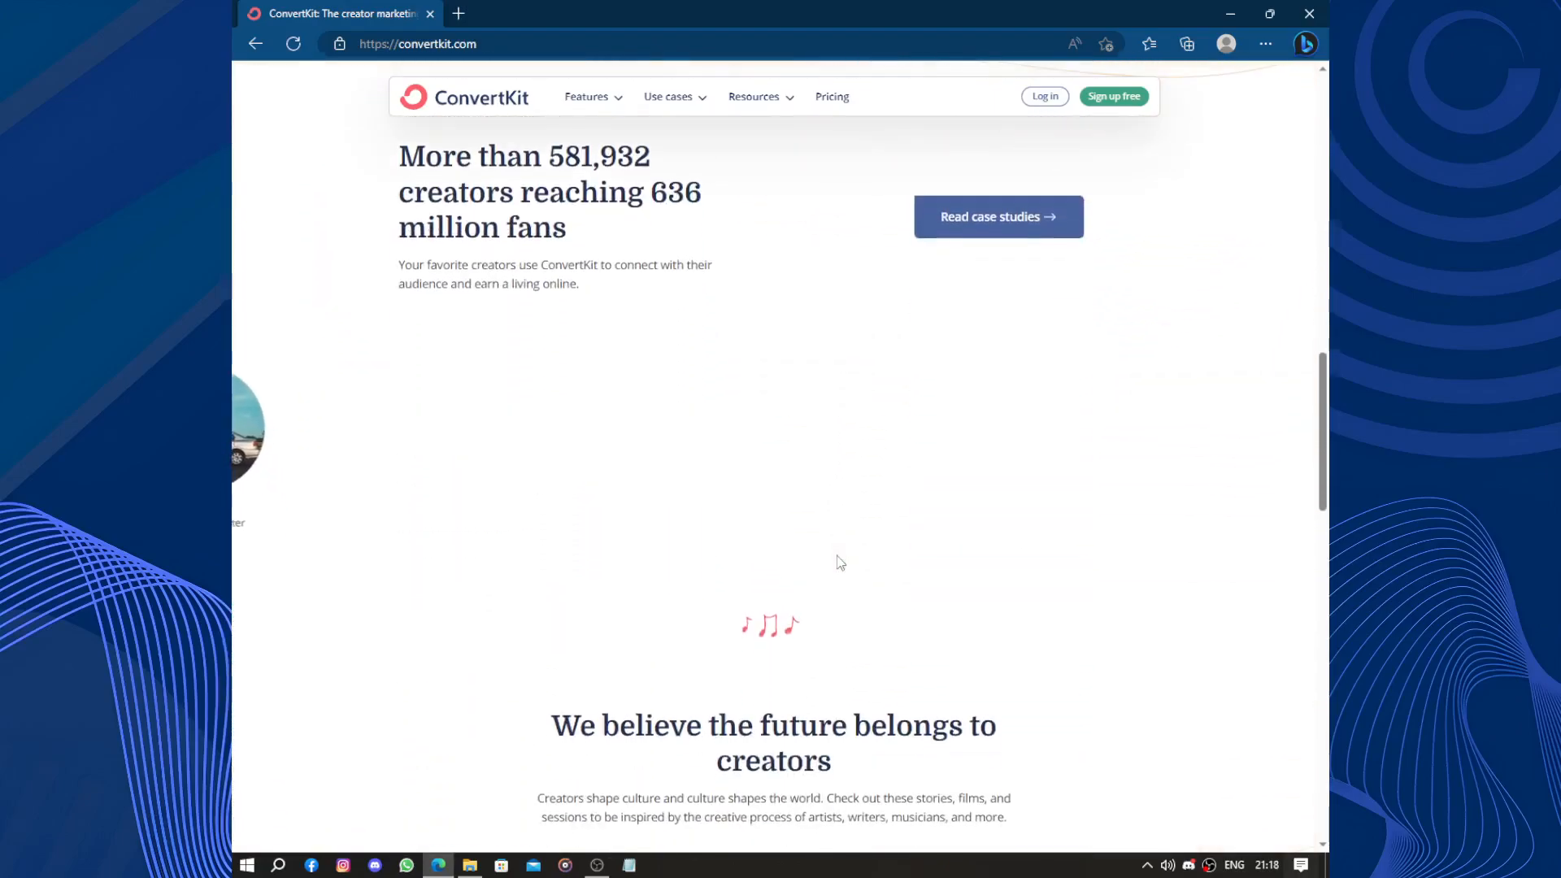
pyautogui.scroll(-3, 840, 560)
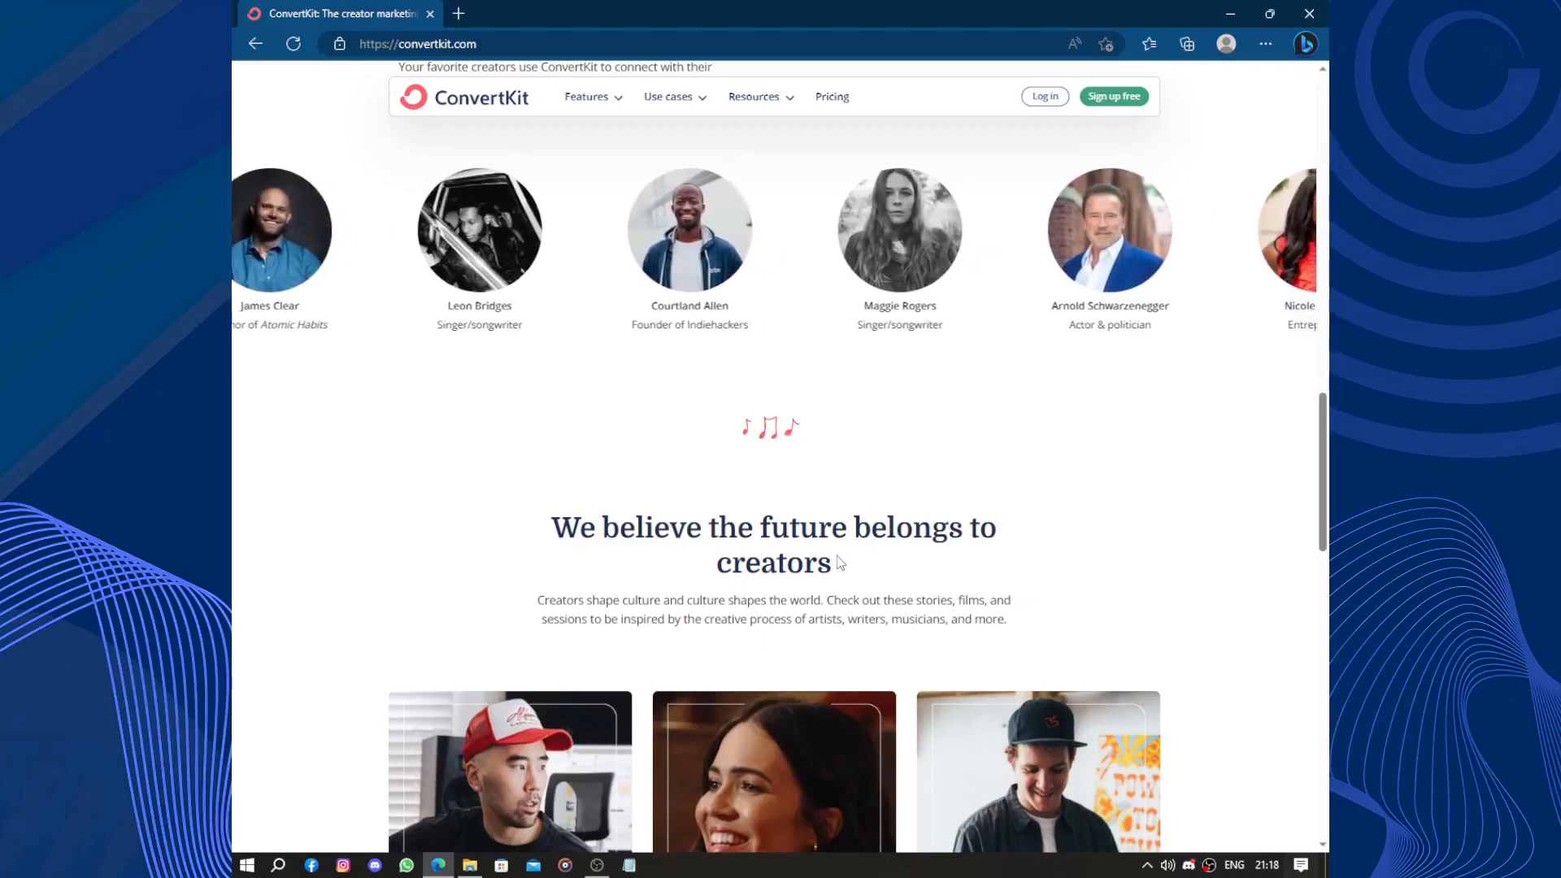
pyautogui.scroll(-5, 840, 562)
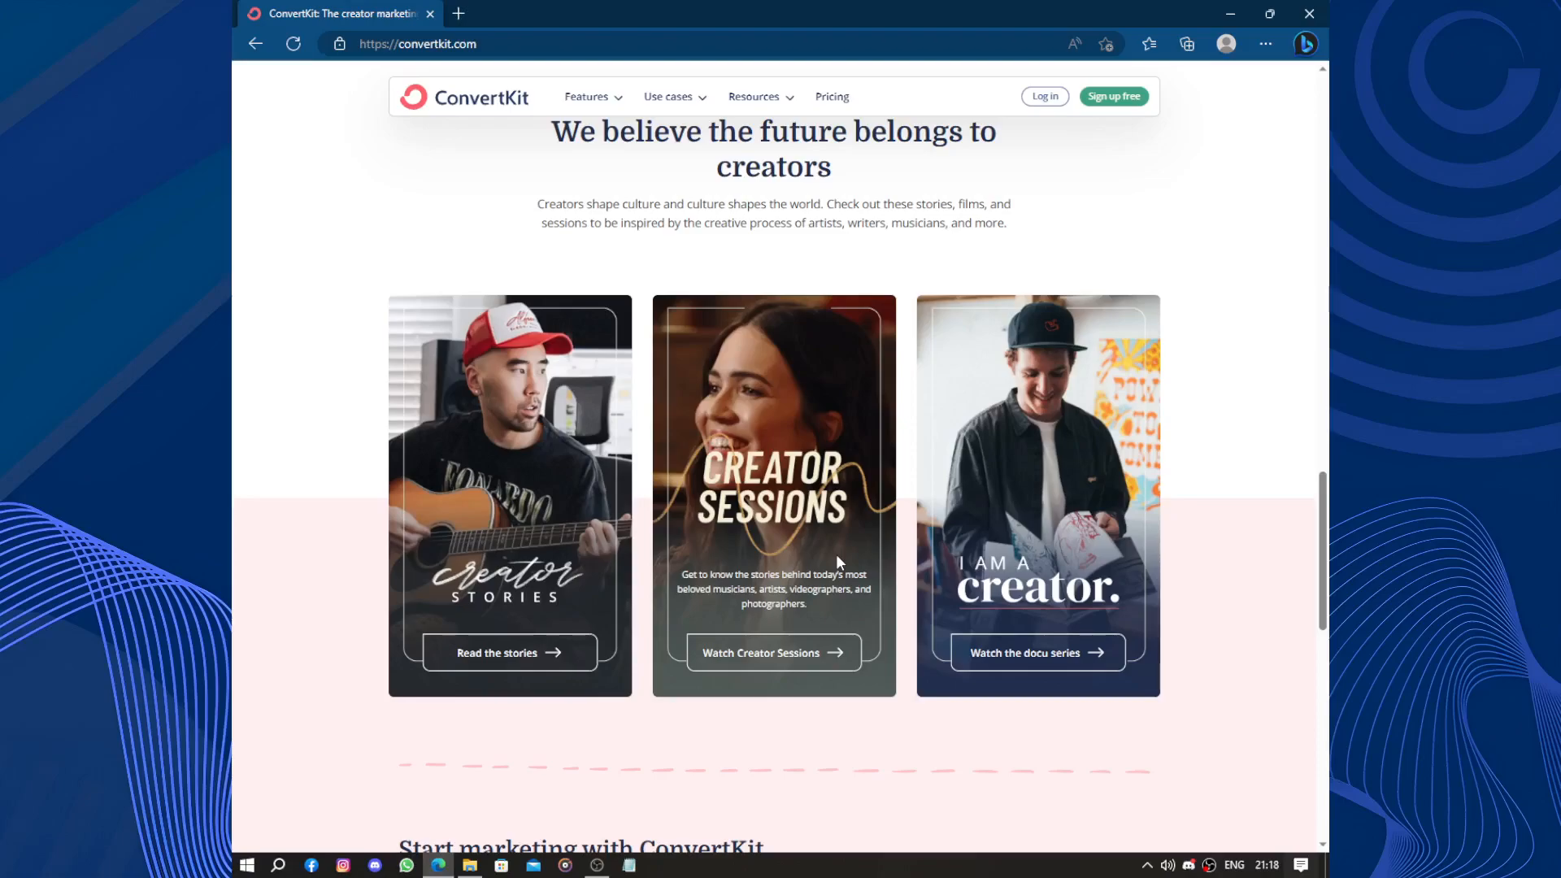
pyautogui.scroll(-12, 837, 561)
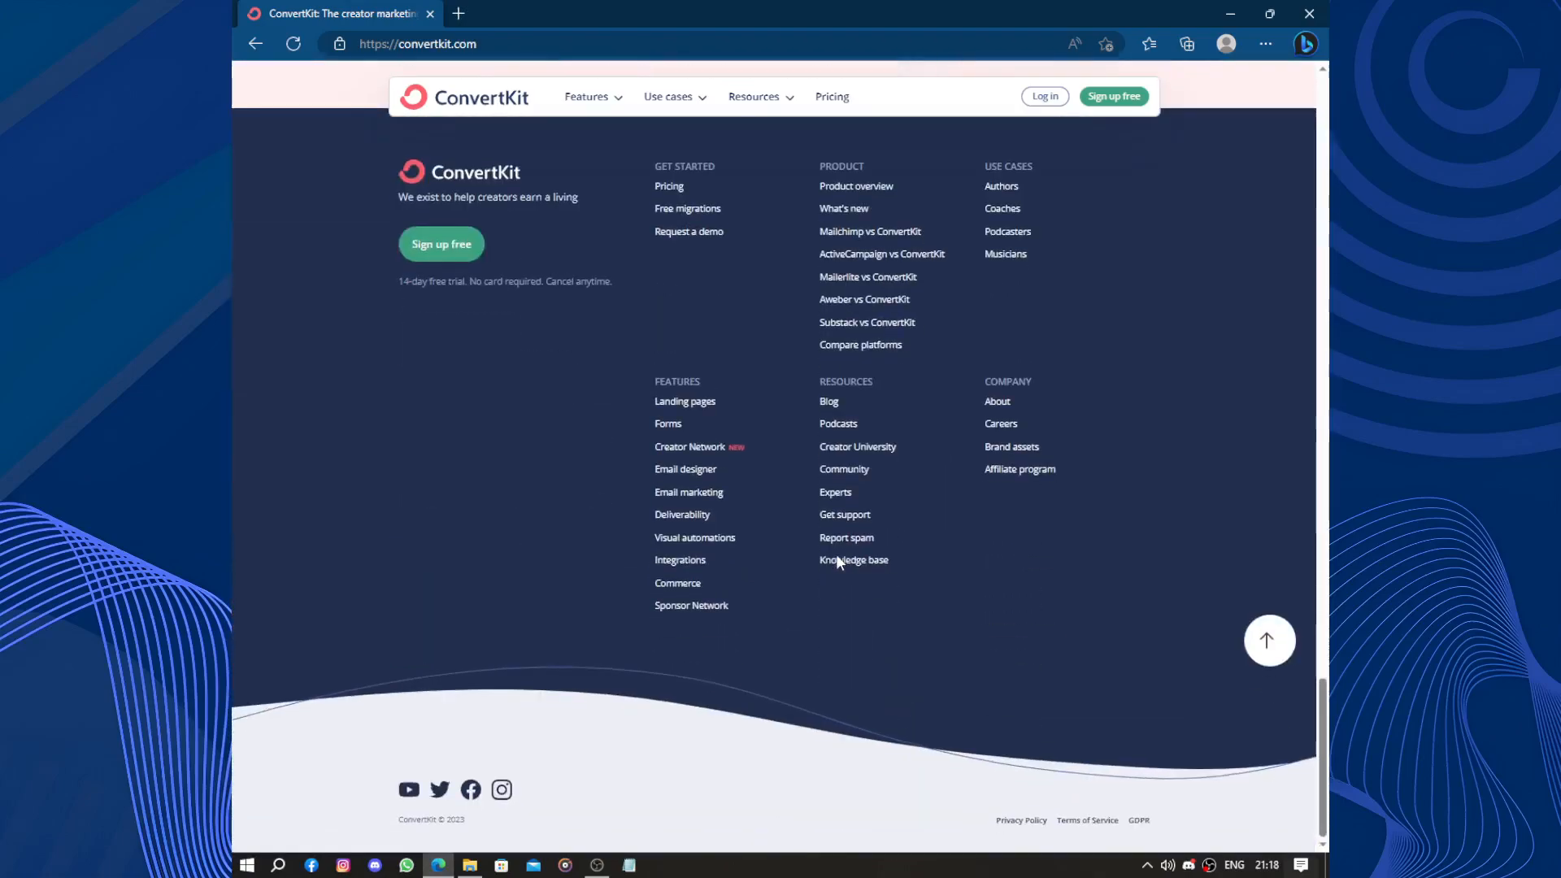
pyautogui.scroll(15, 837, 560)
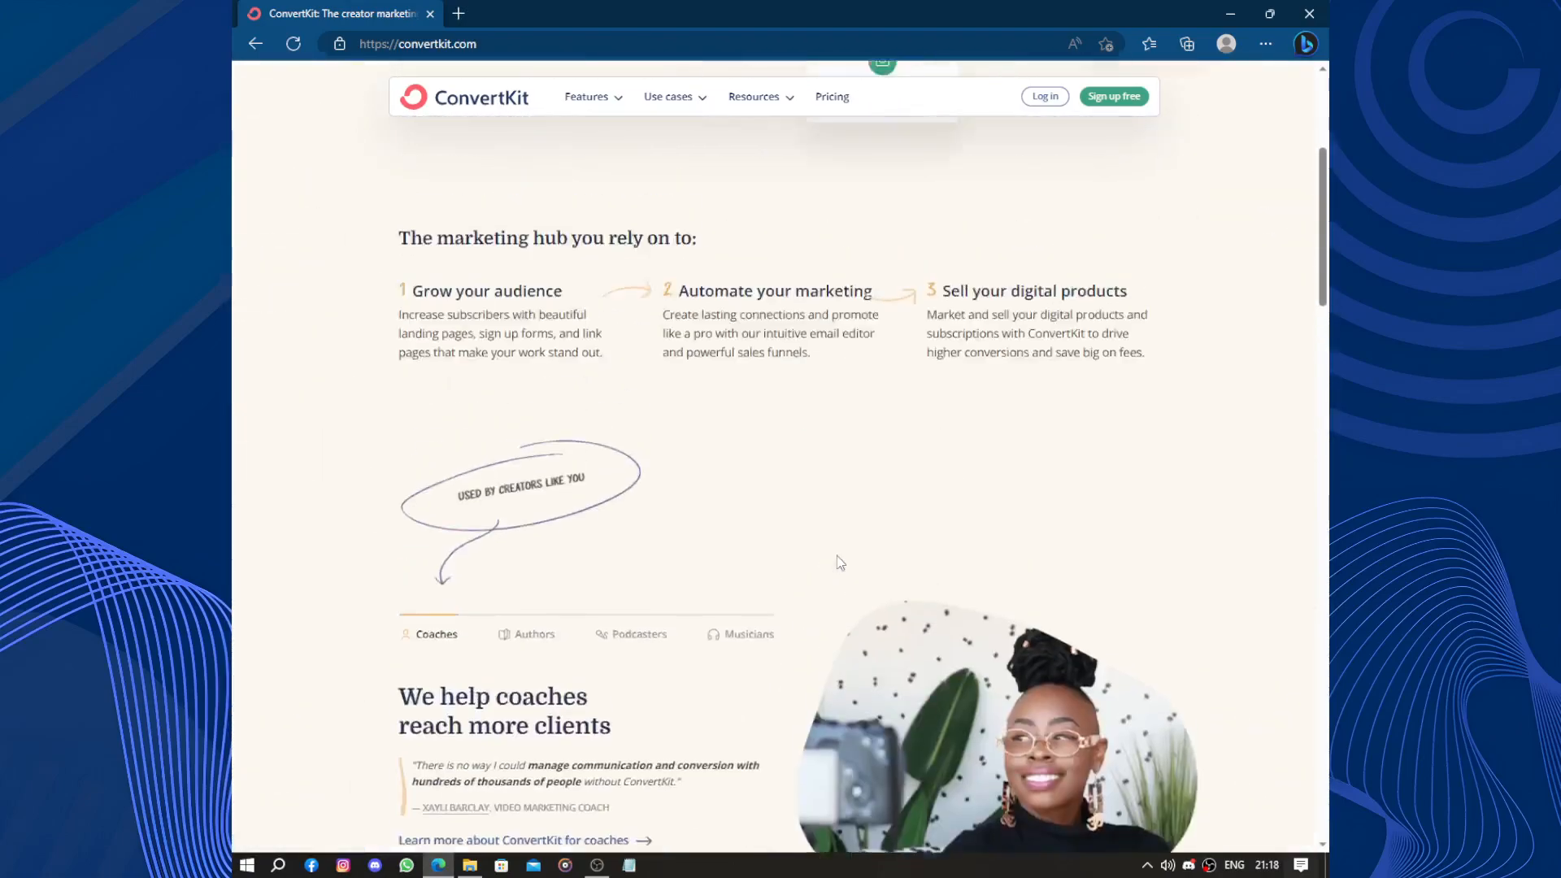
pyautogui.click(1118, 98)
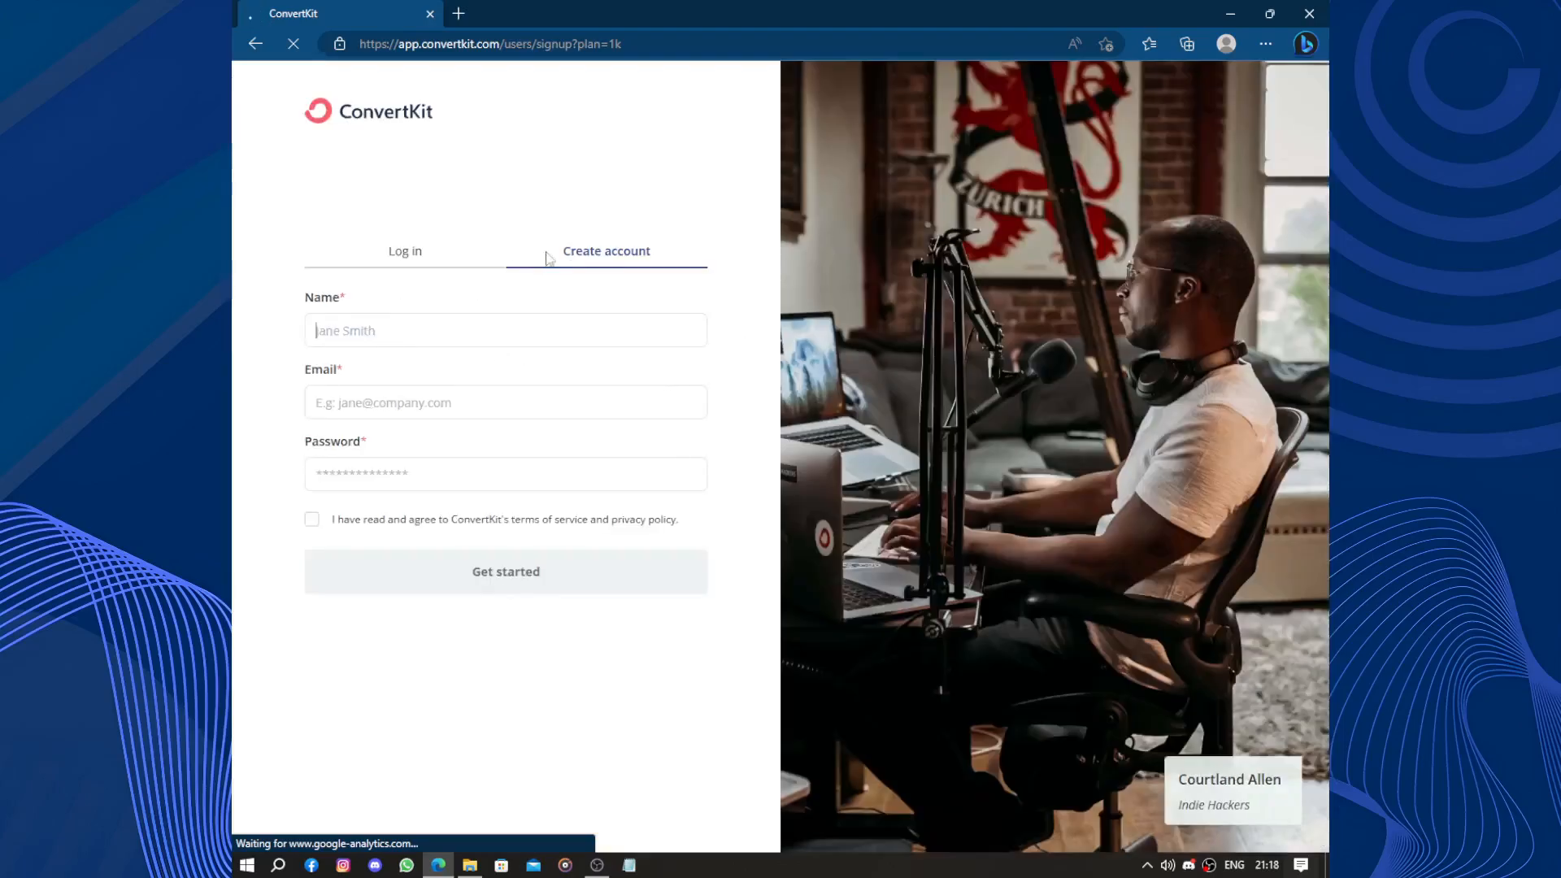
# Fill in the name, e-mail and password, accept the terms, and submit the new account.
pyautogui.click(433, 335)
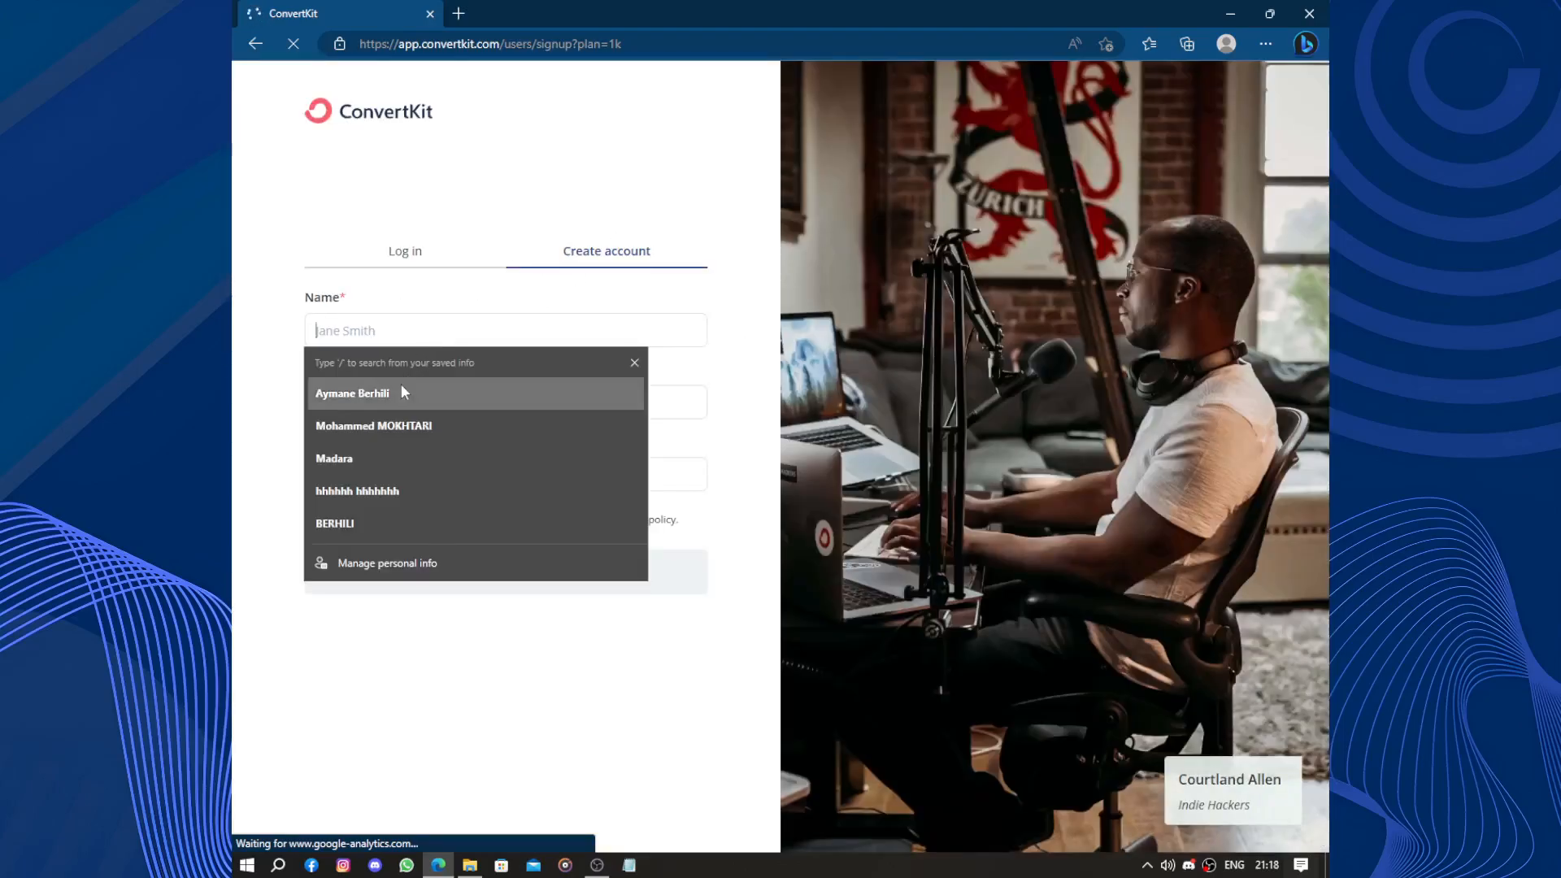
pyautogui.click(371, 455)
pyautogui.click(398, 414)
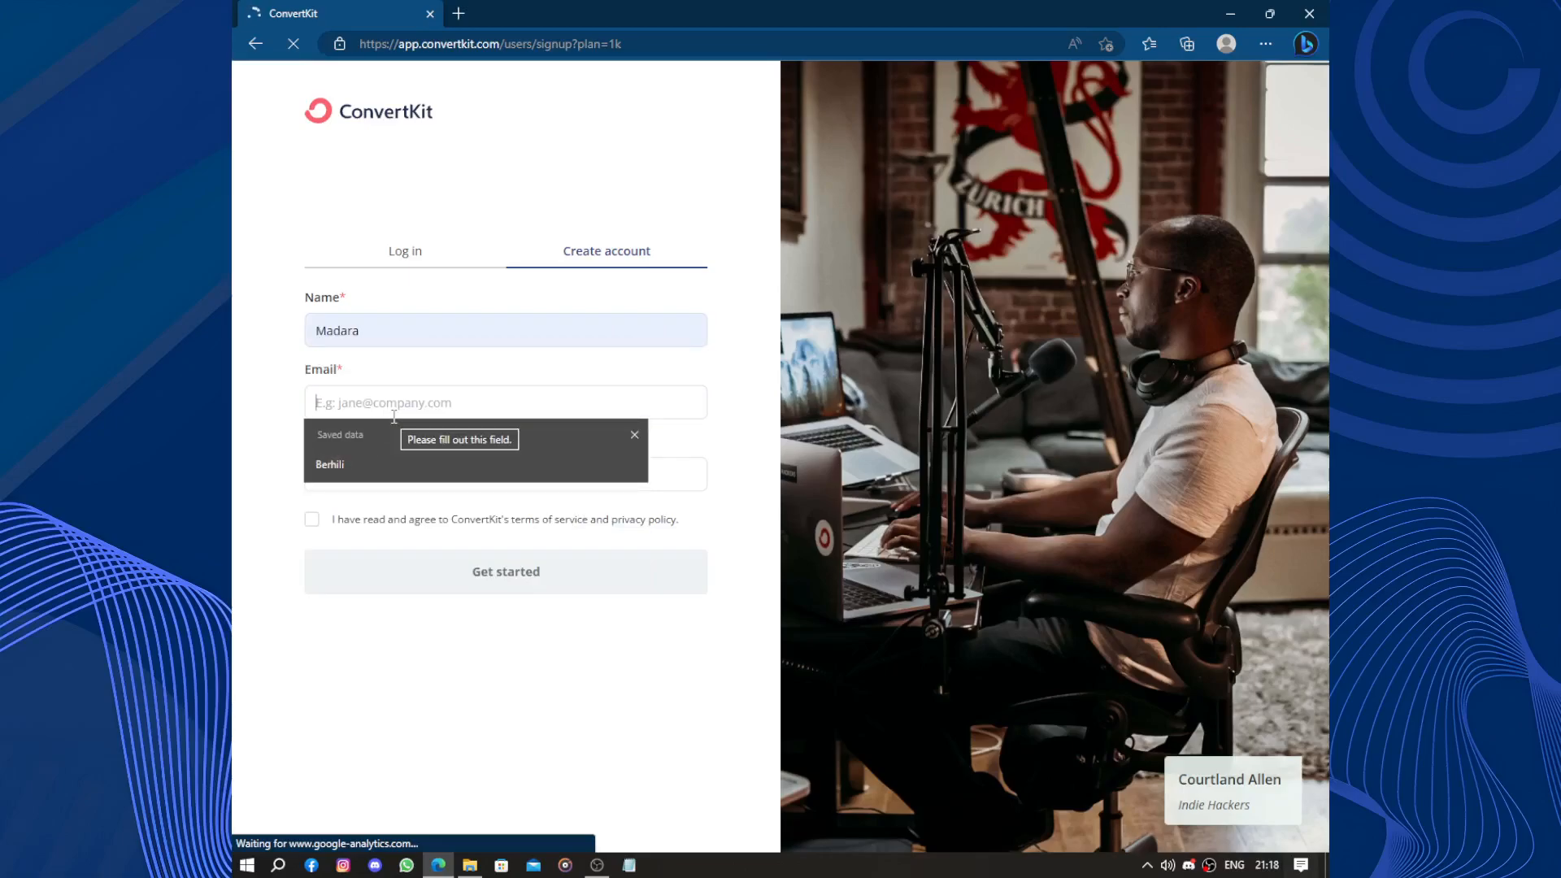
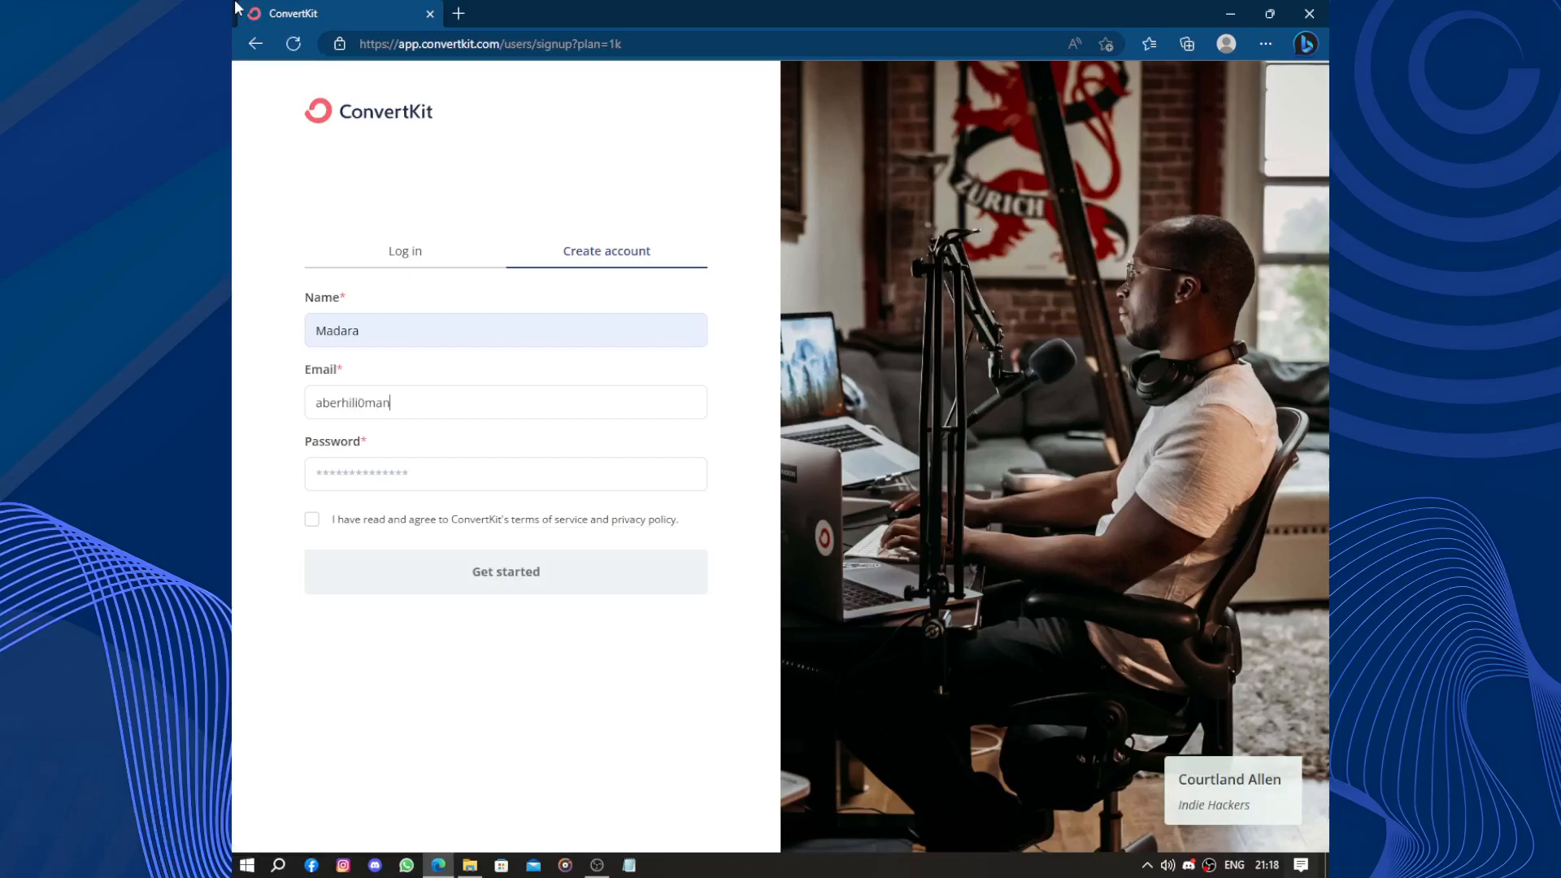
pyautogui.click(383, 479)
pyautogui.write('a•••••')
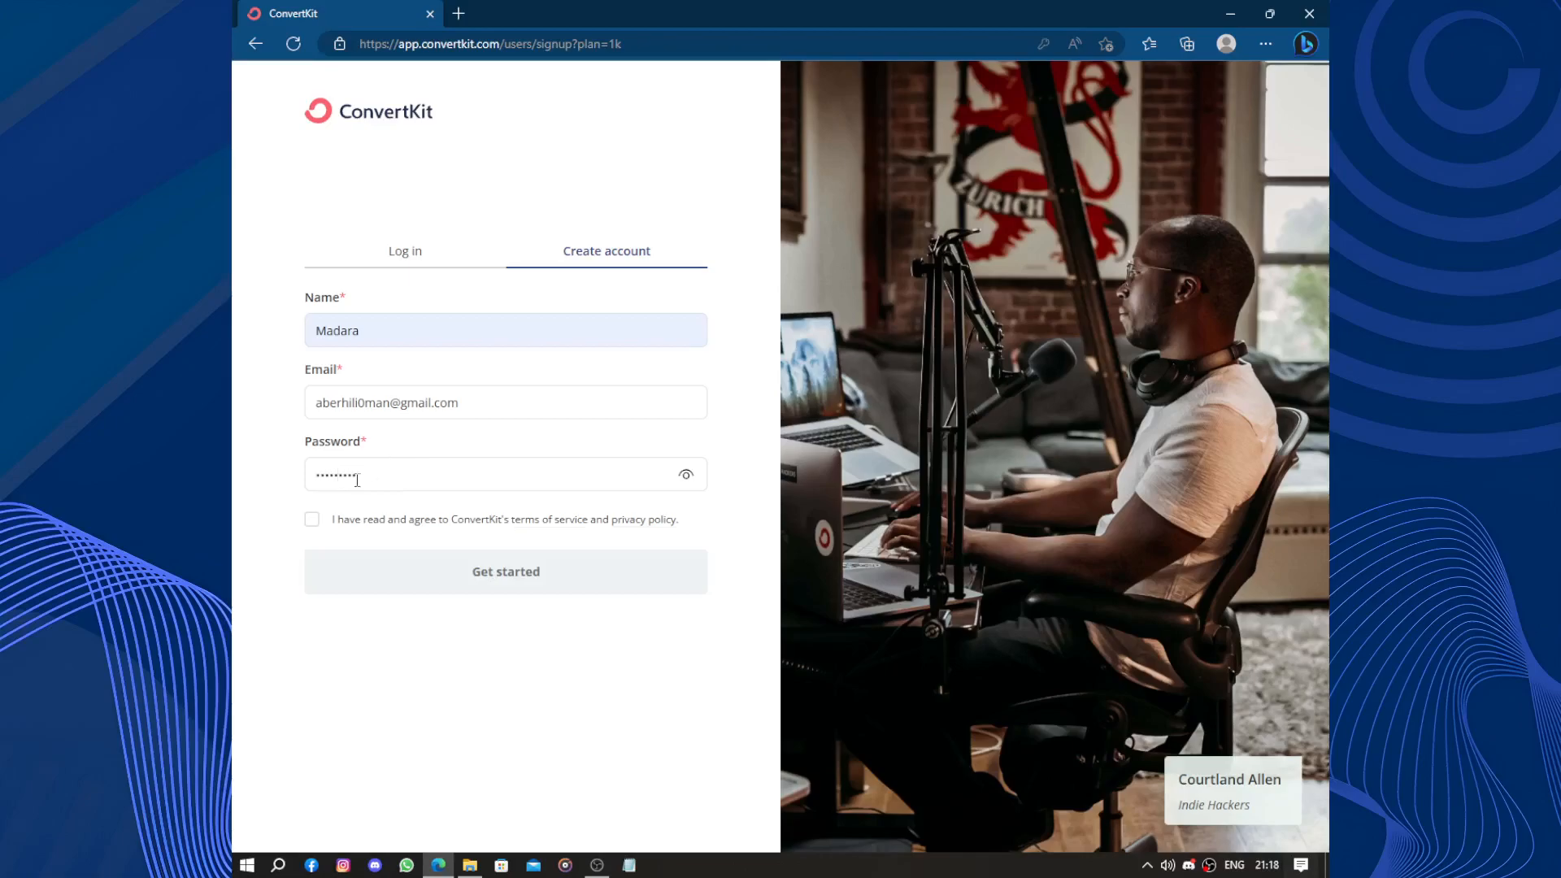
pyautogui.click(311, 519)
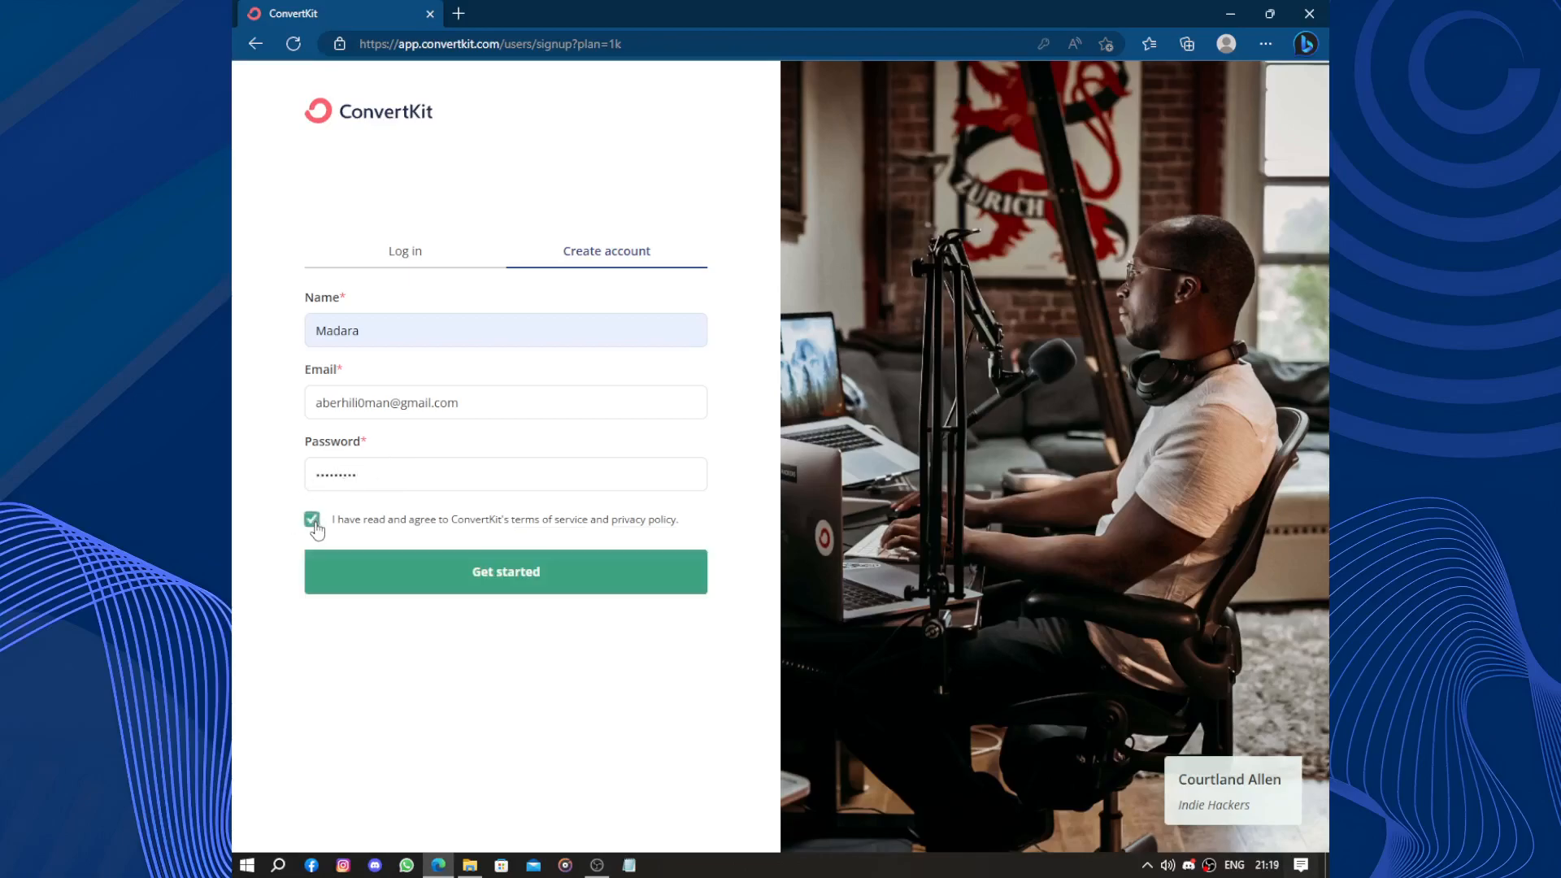
pyautogui.click(550, 575)
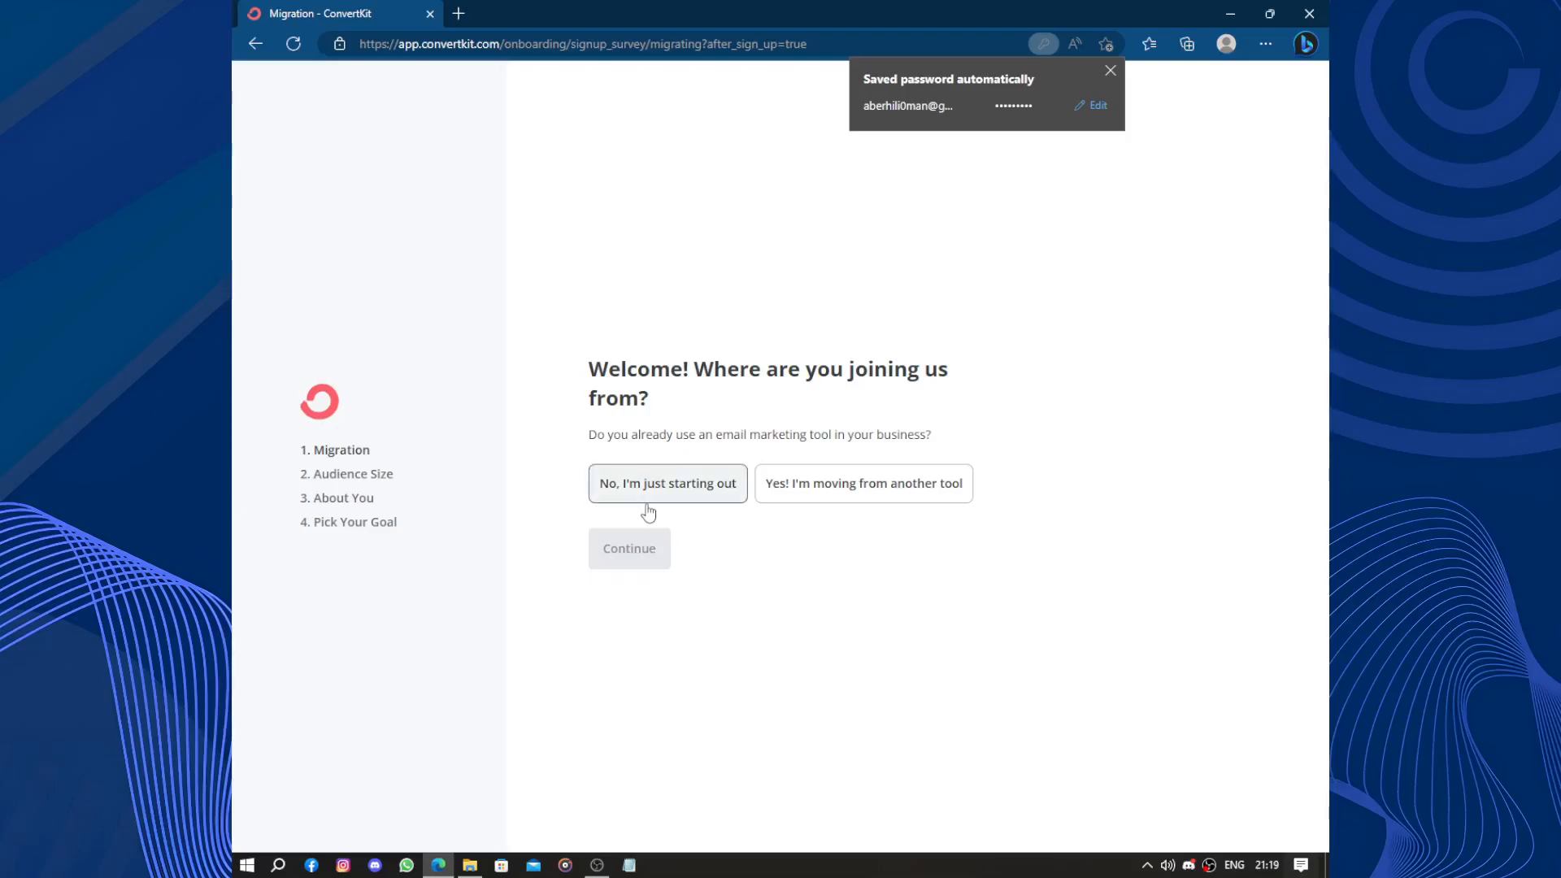
# Dismiss the saved-password notice and answer 'No, I'm just starting out'.
pyautogui.click(1110, 70)
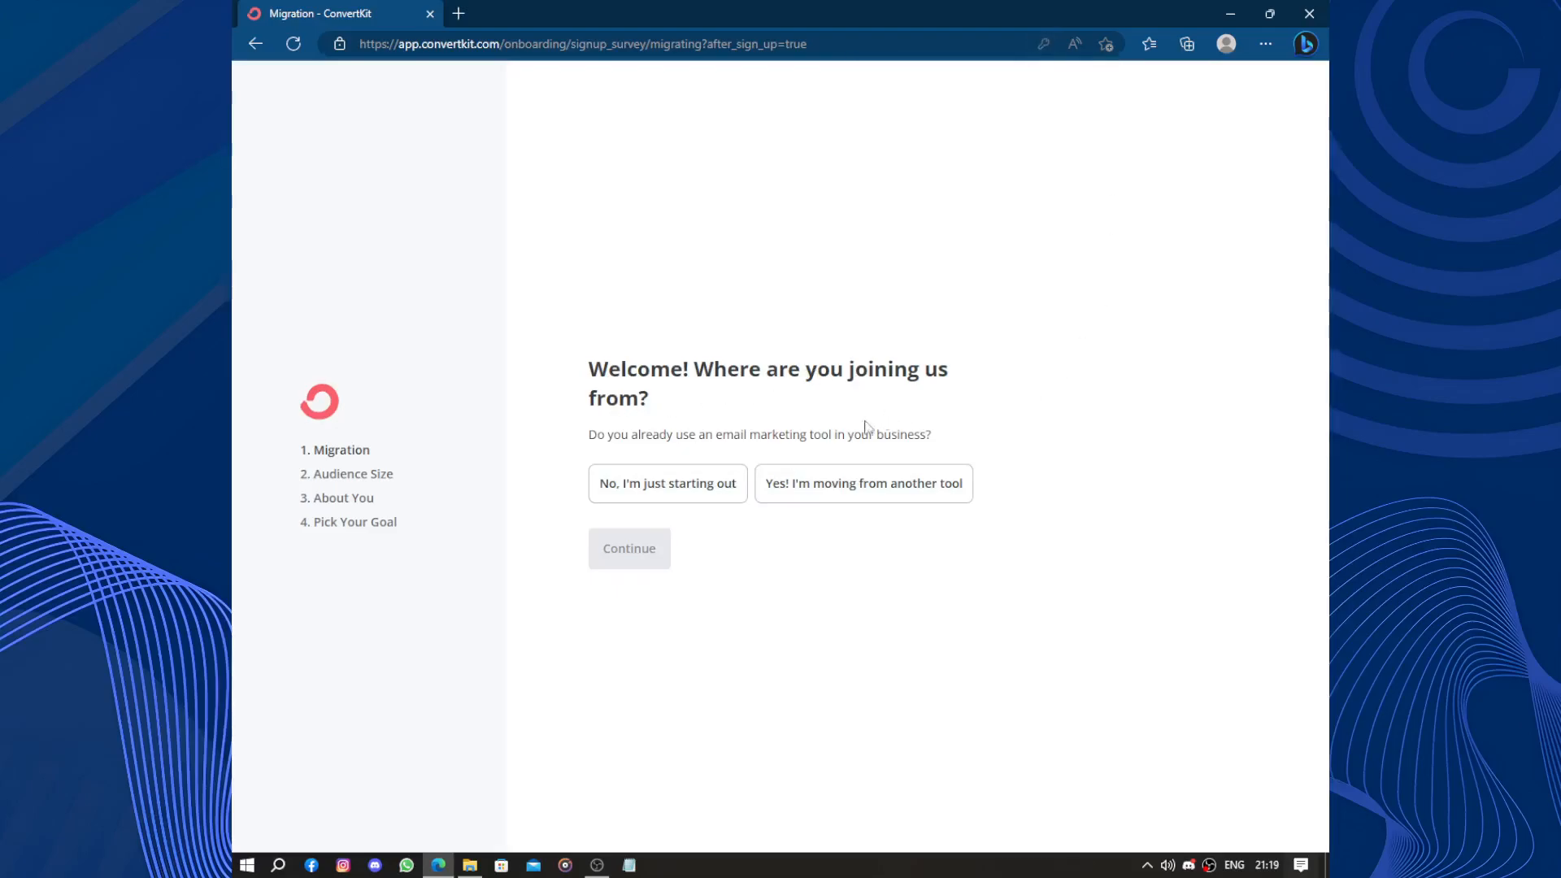
pyautogui.moveTo(586, 434); pyautogui.dragTo(973, 446)
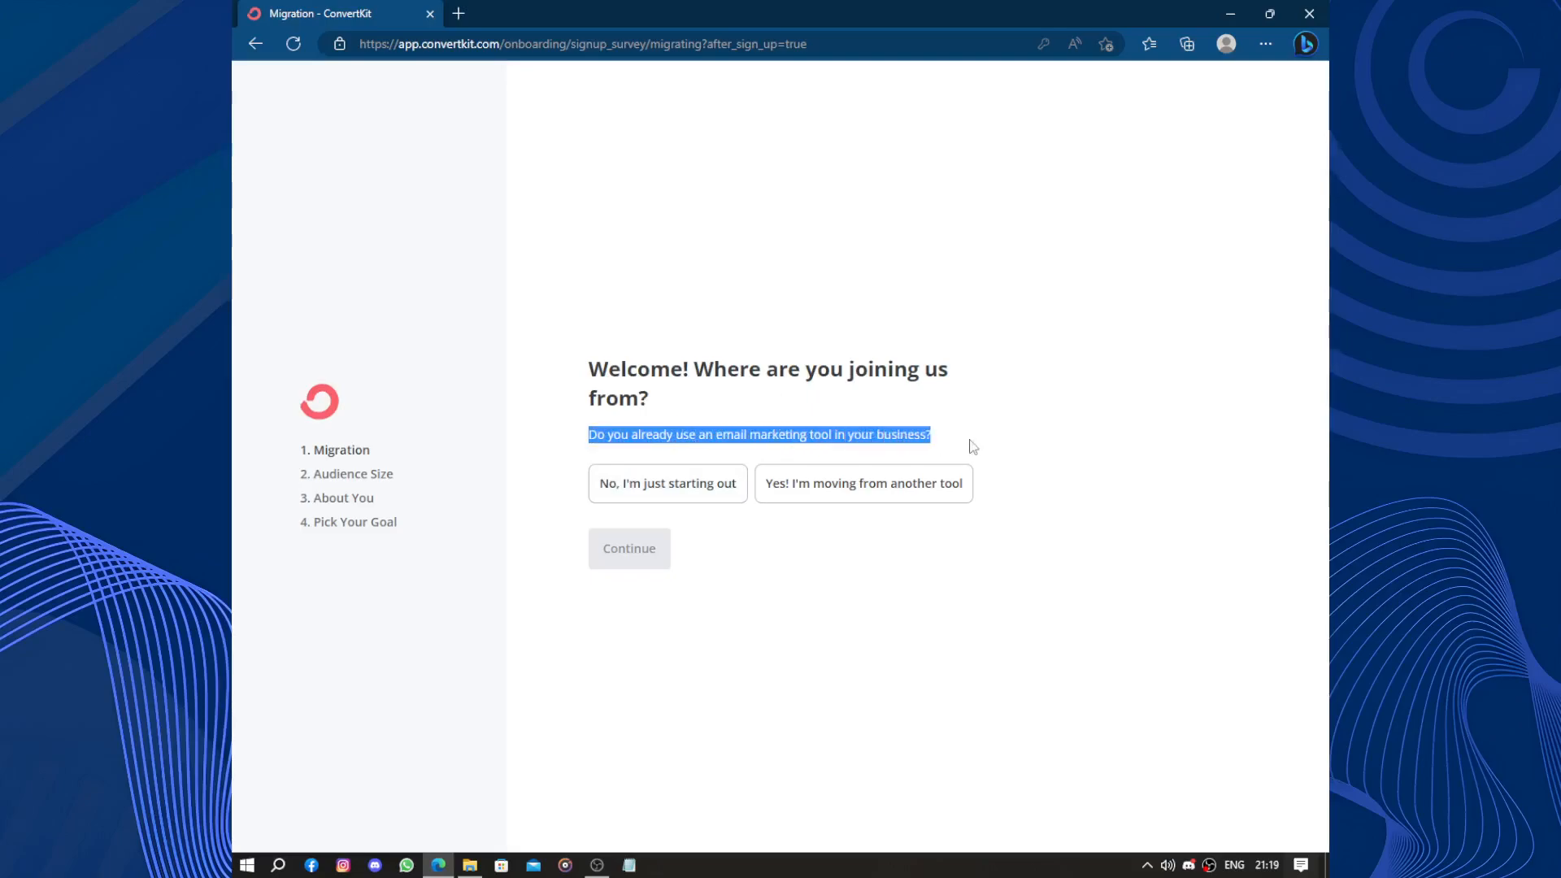
pyautogui.click(959, 450)
pyautogui.click(642, 507)
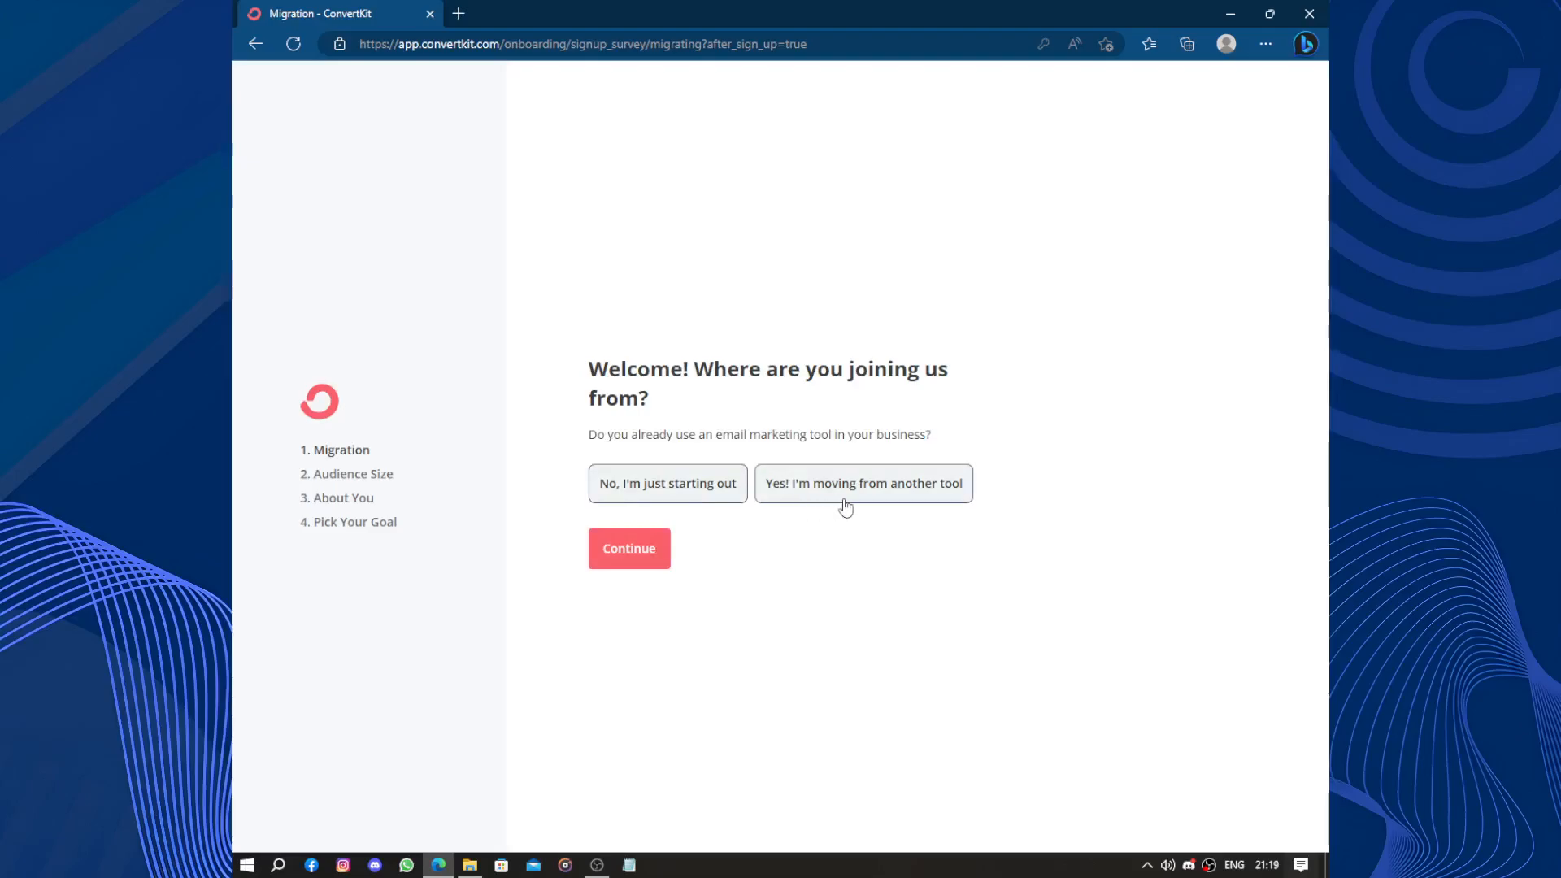
pyautogui.click(635, 563)
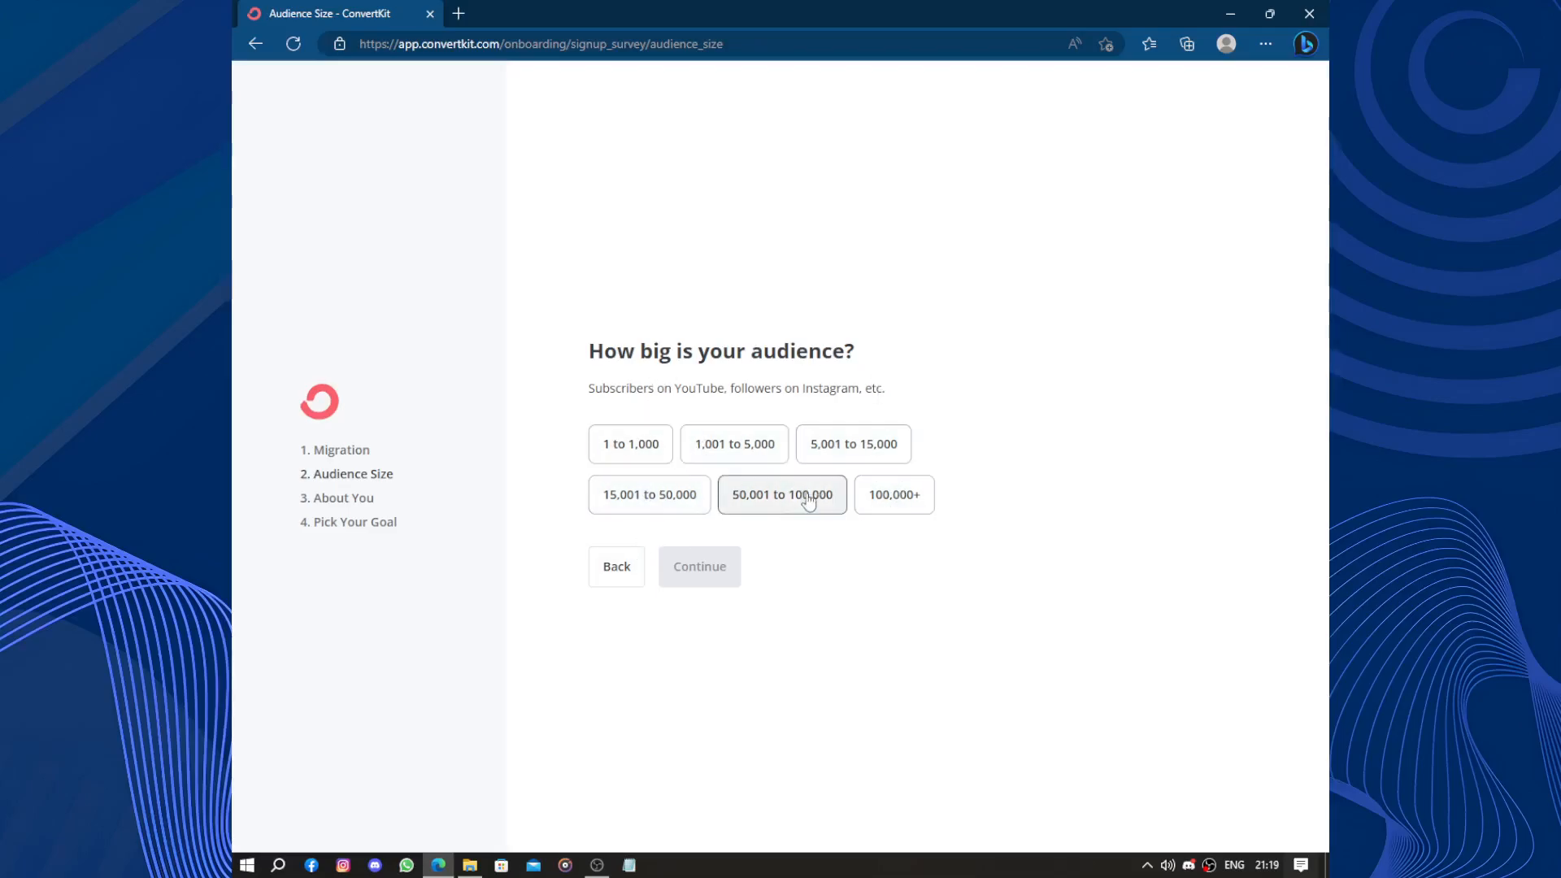
# Choose an audience size of 1 to 1,000 and continue to About You.
pyautogui.tripleClick(569, 443)
pyautogui.click(569, 443)
pyautogui.click(612, 445)
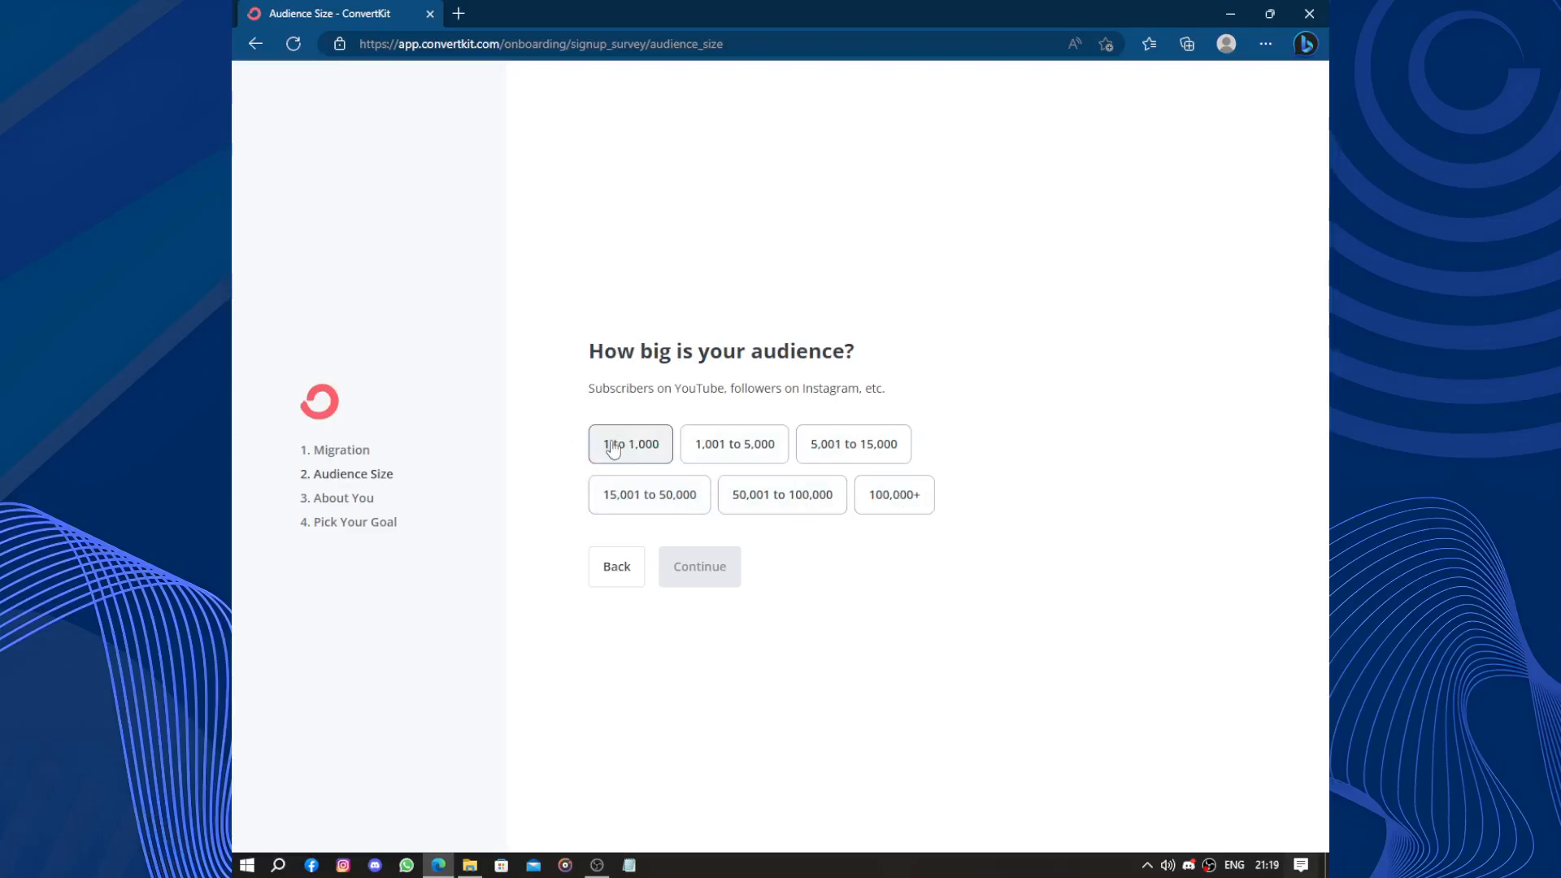
pyautogui.click(685, 573)
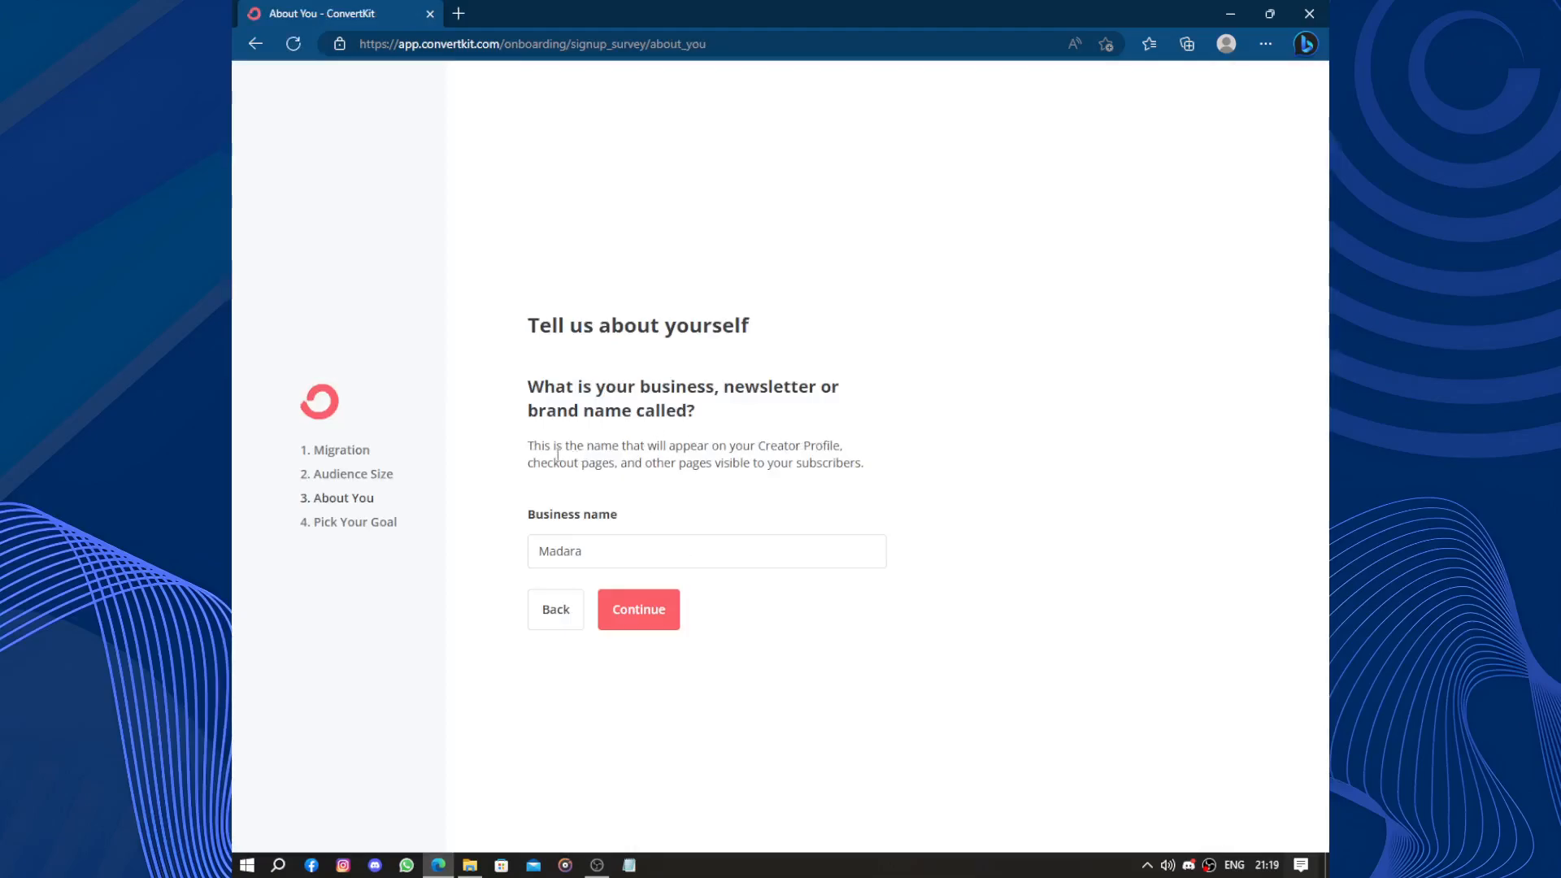
# Set the business name to 'Madagh' and continue.
pyautogui.moveTo(526, 446); pyautogui.dragTo(741, 488)
pyautogui.click(741, 488)
pyautogui.moveTo(698, 550); pyautogui.dragTo(261, 550)
pyautogui.write('Mada')
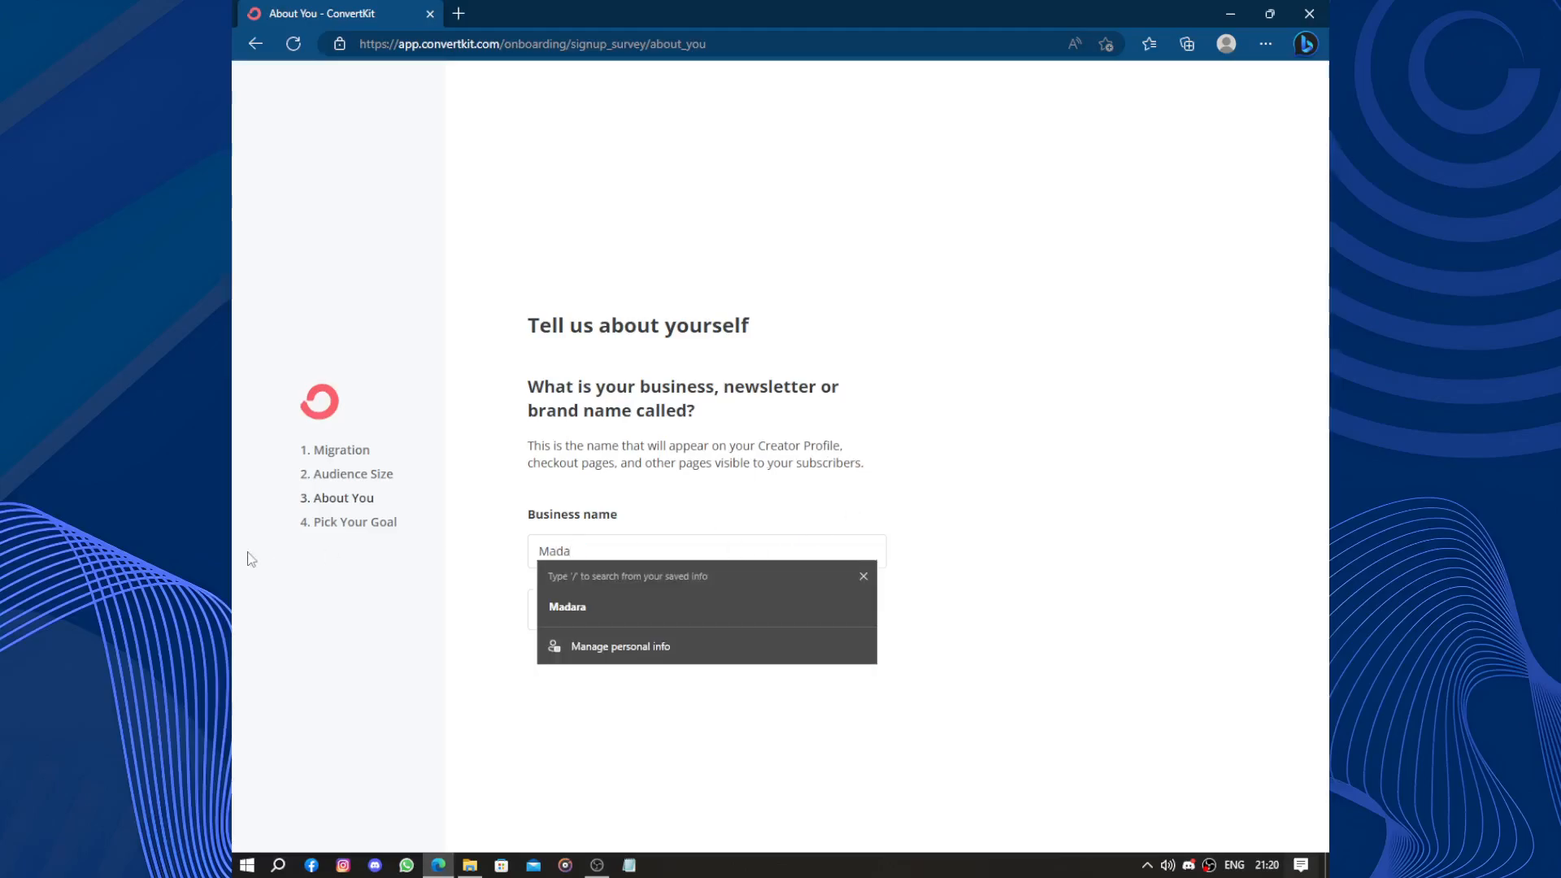
pyautogui.write('gha')
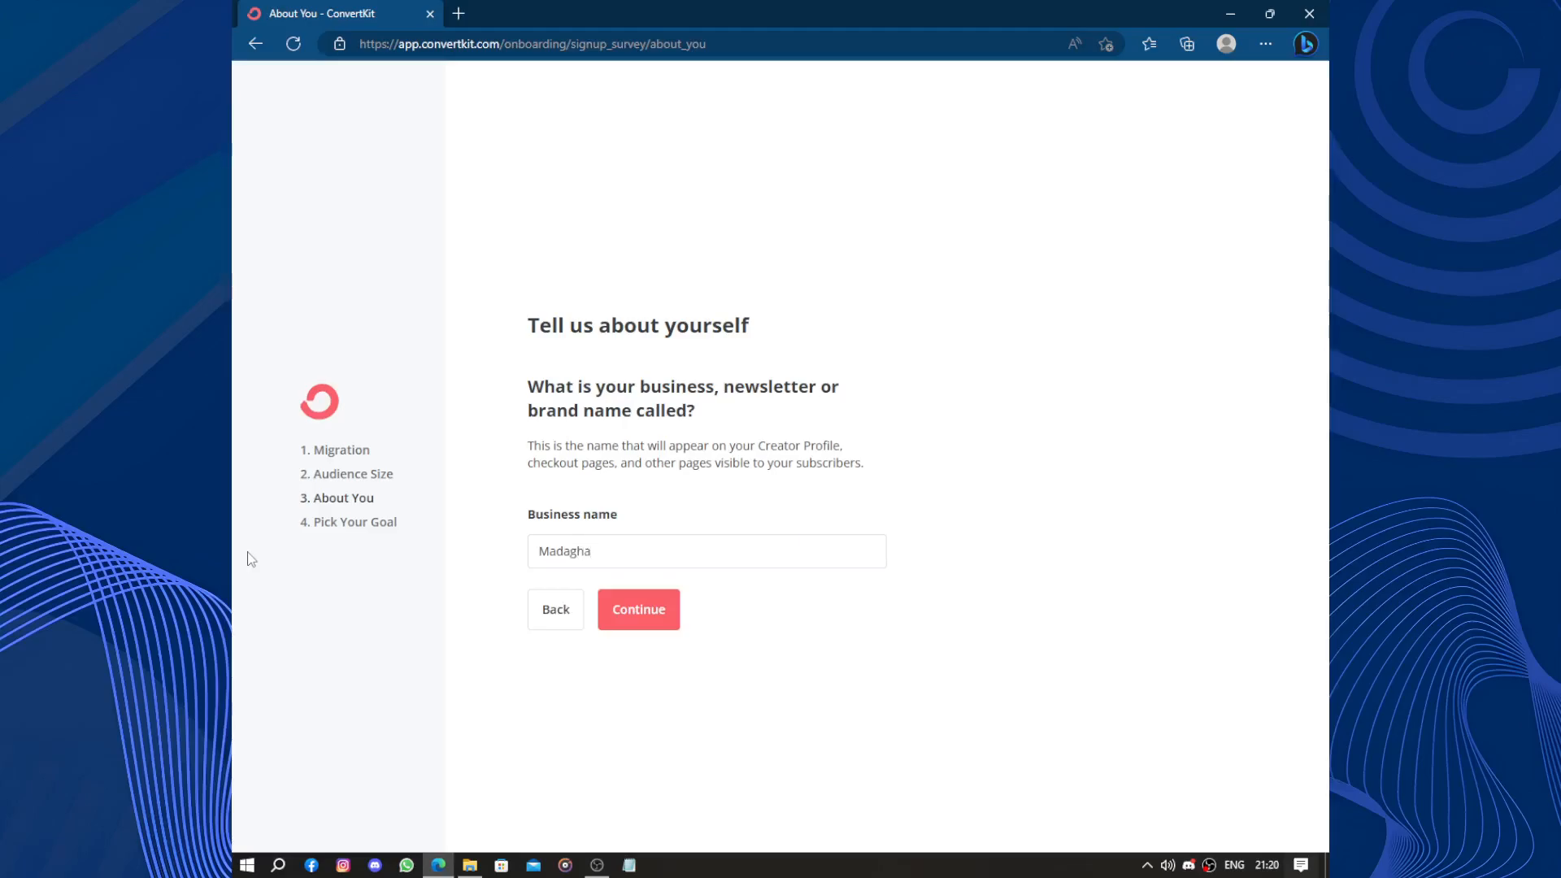
pyautogui.click(638, 610)
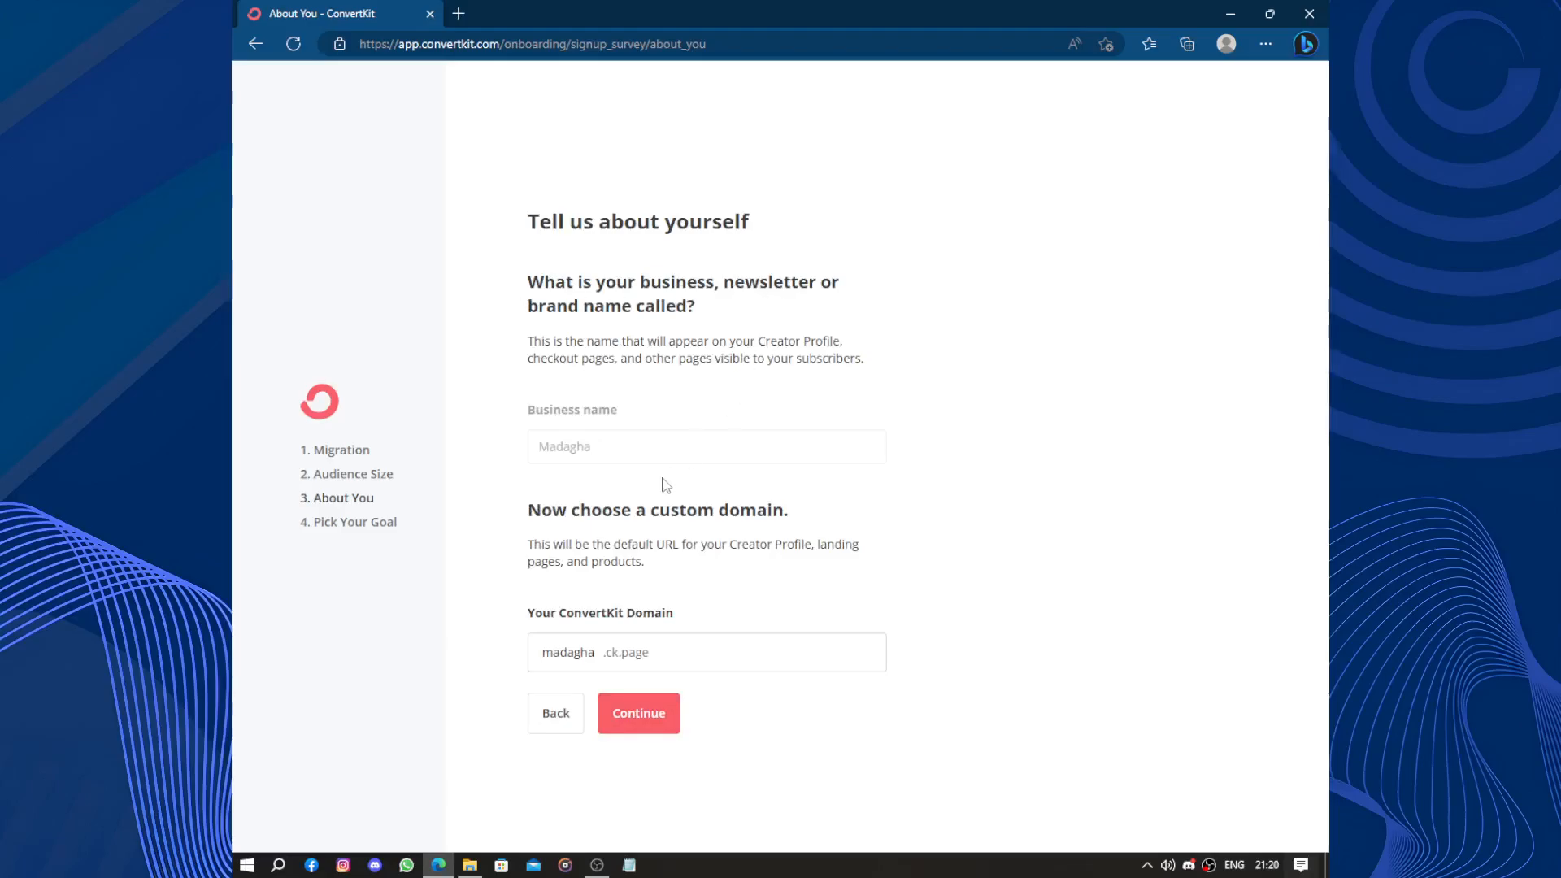
# Accept the suggested ck.page domain and submit creator type Other, described as 'Human'.
pyautogui.moveTo(526, 511); pyautogui.dragTo(867, 523)
pyautogui.click(699, 581)
pyautogui.click(619, 721)
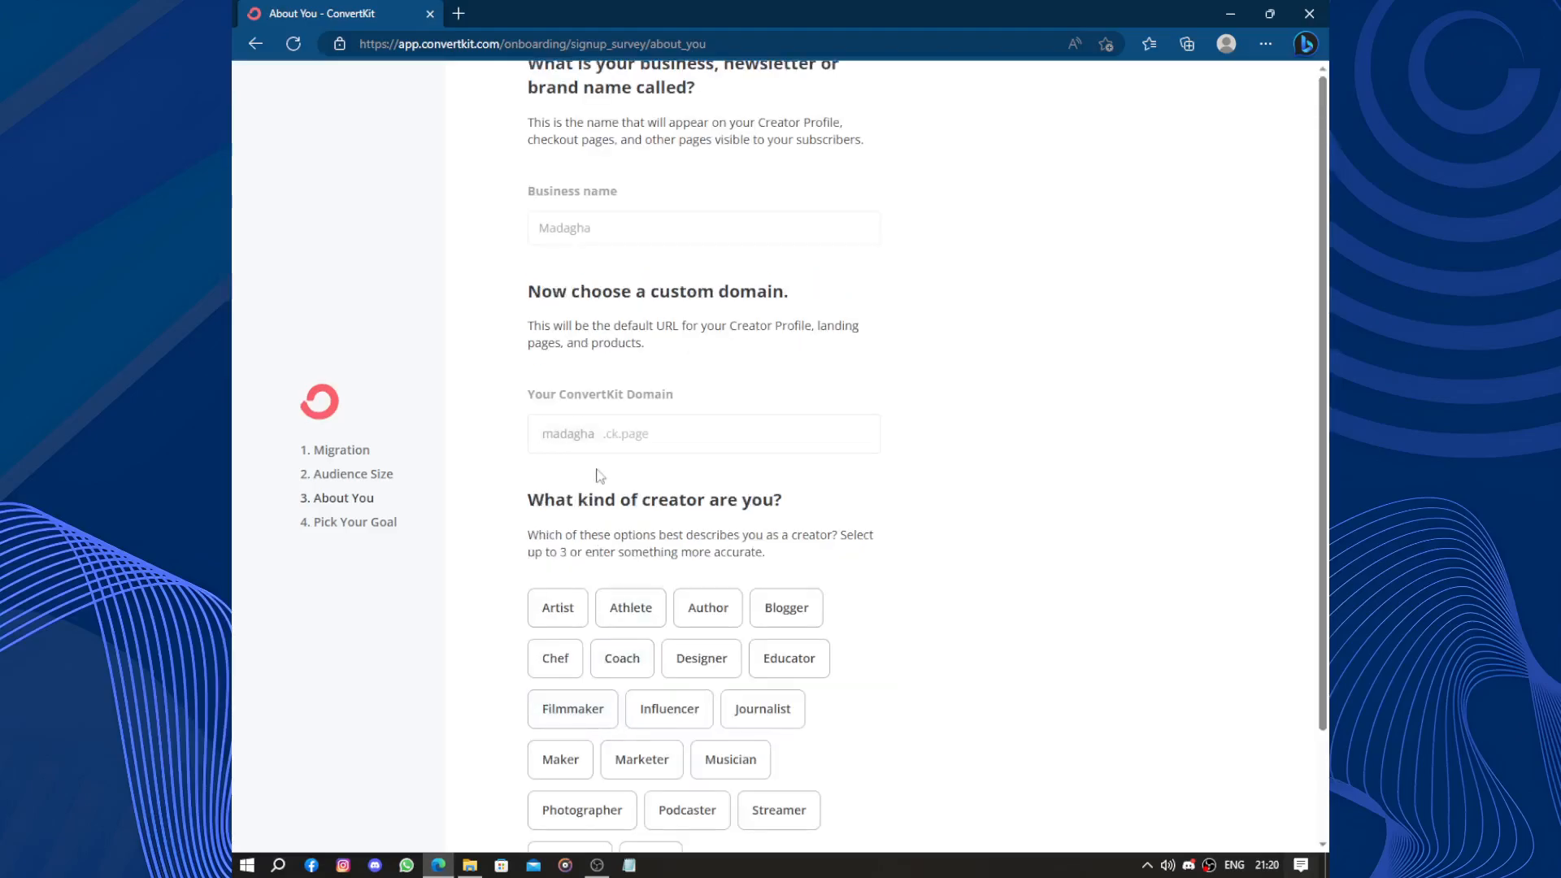
pyautogui.scroll(-2, 786, 465)
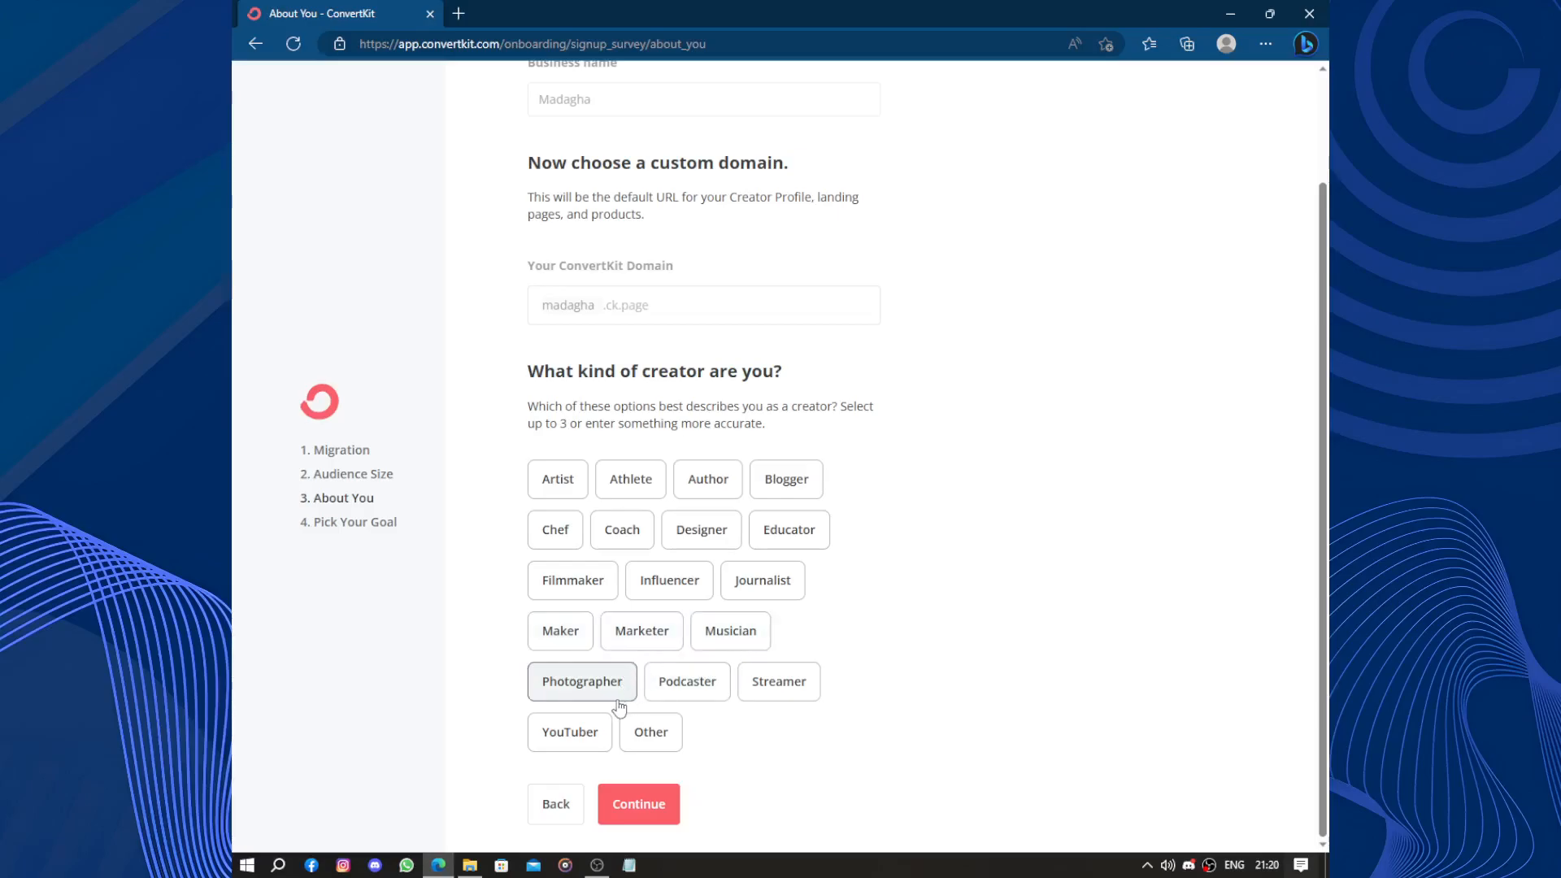
pyautogui.click(671, 741)
pyautogui.scroll(-1, 650, 741)
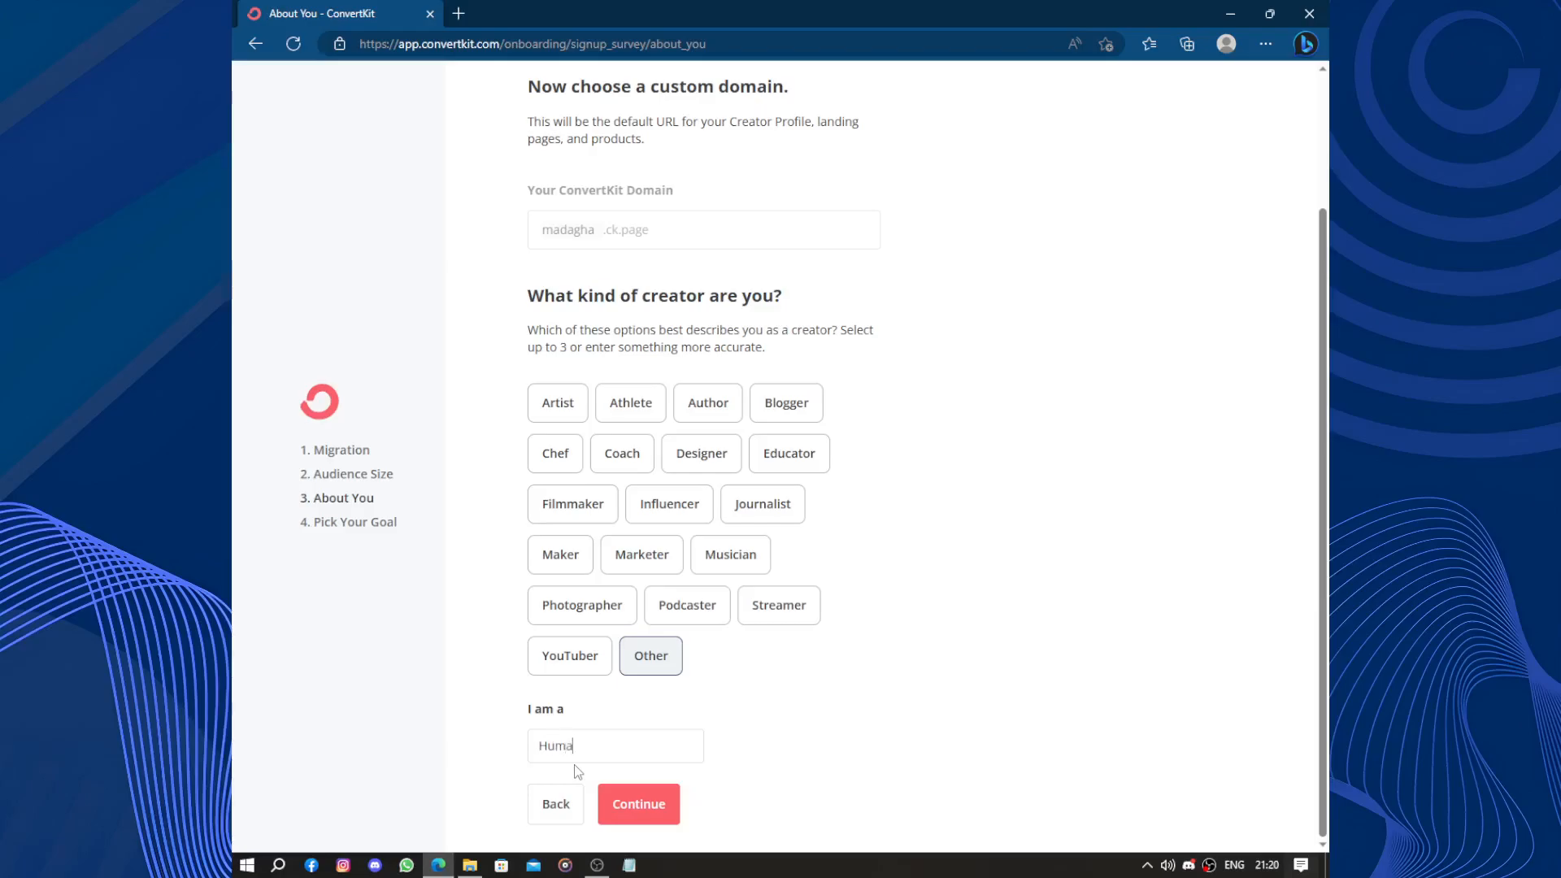
pyautogui.click(615, 816)
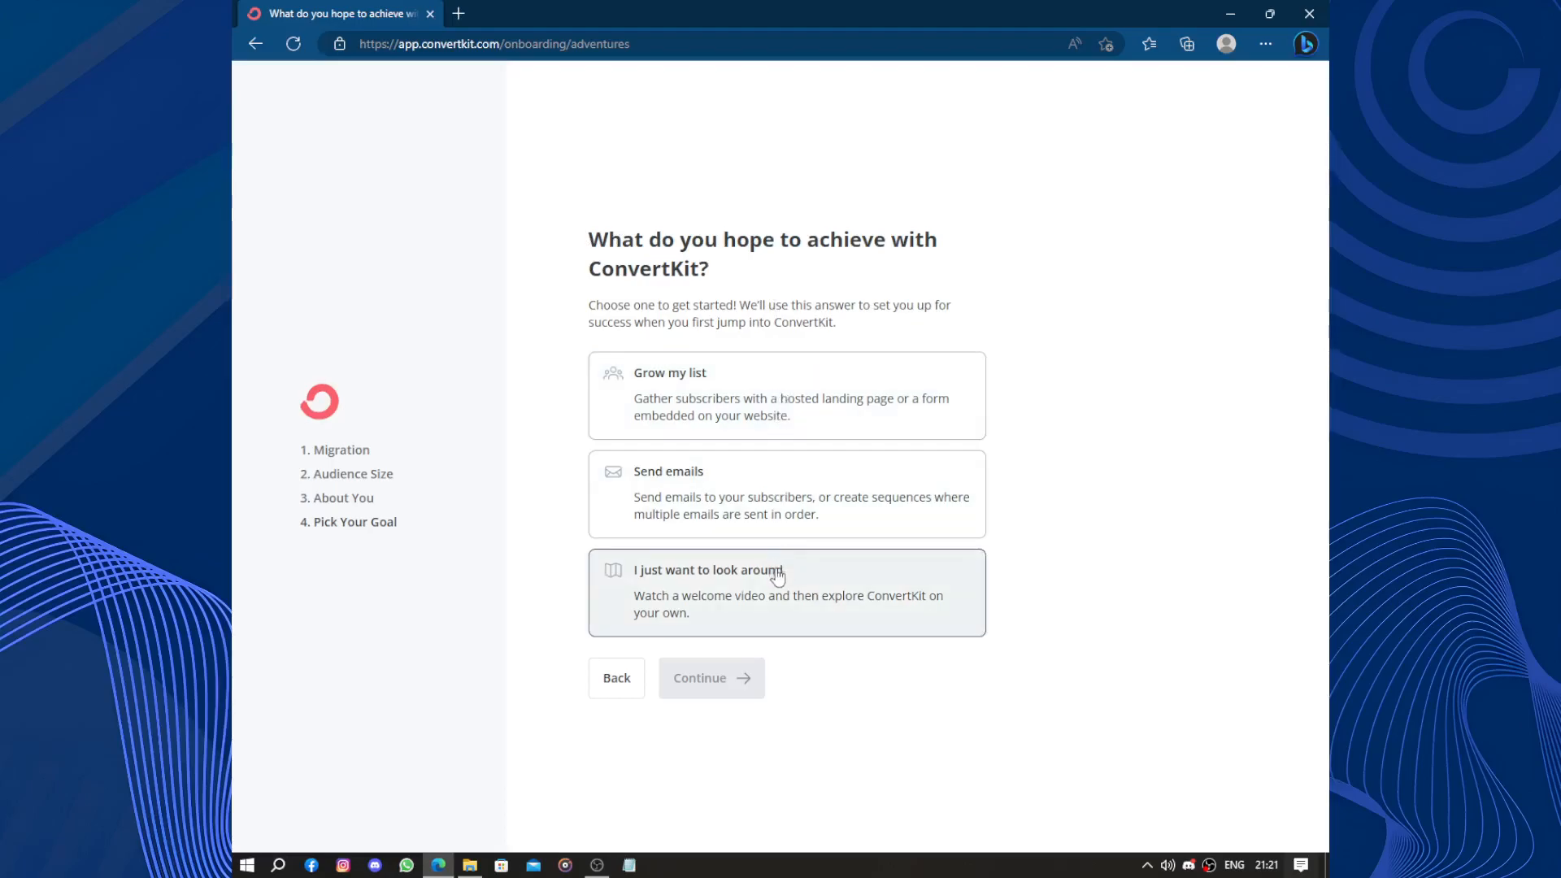
# Pick 'just looking around' as the goal, then add the Instagram profile link.
pyautogui.click(739, 592)
pyautogui.click(720, 690)
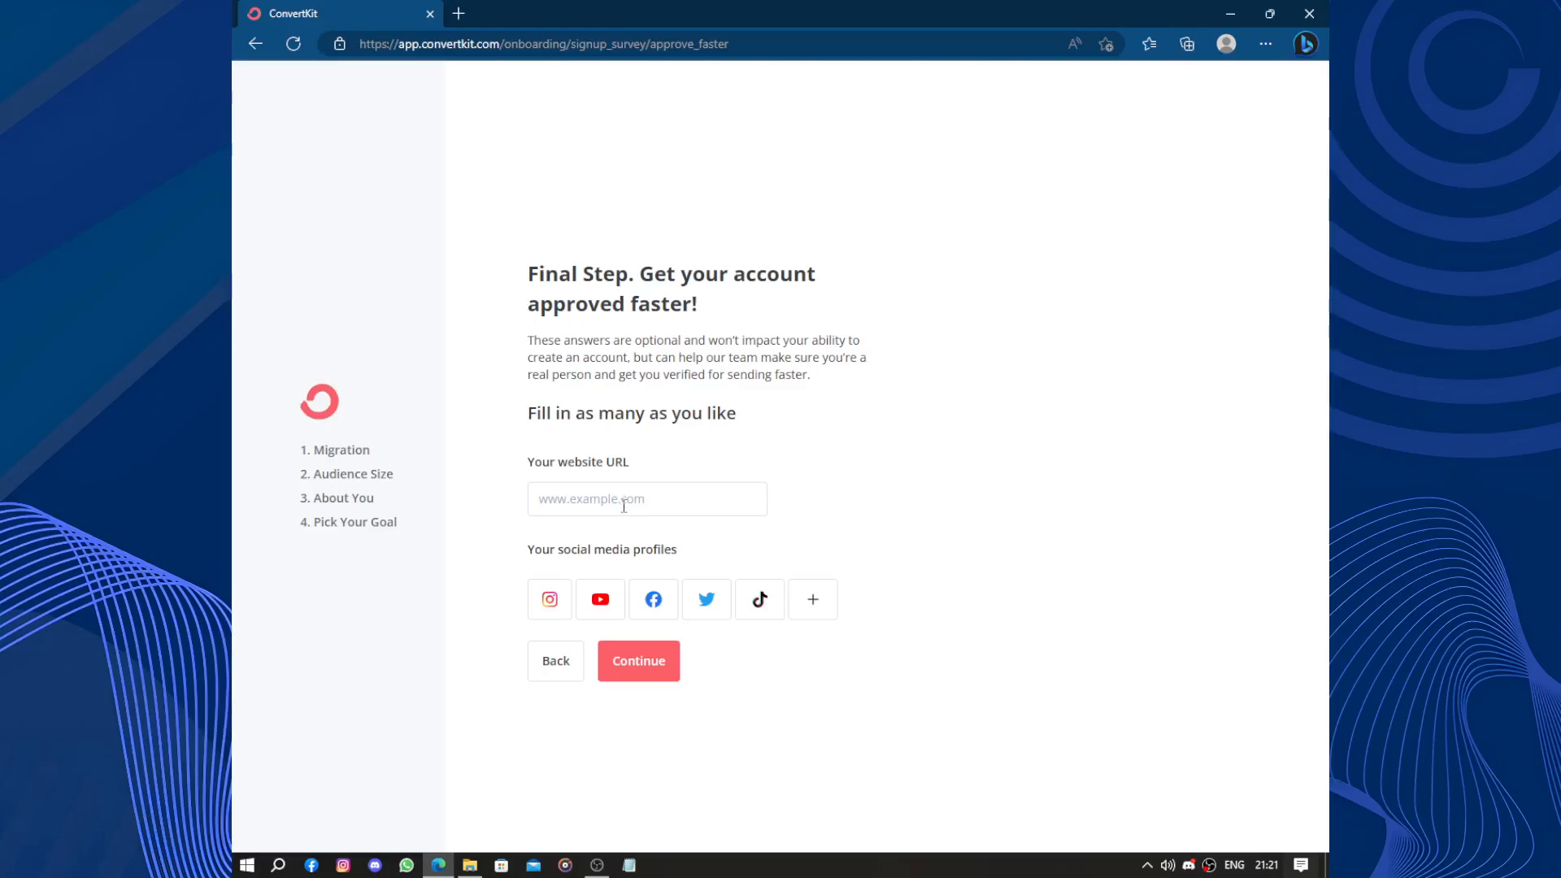
pyautogui.click(550, 599)
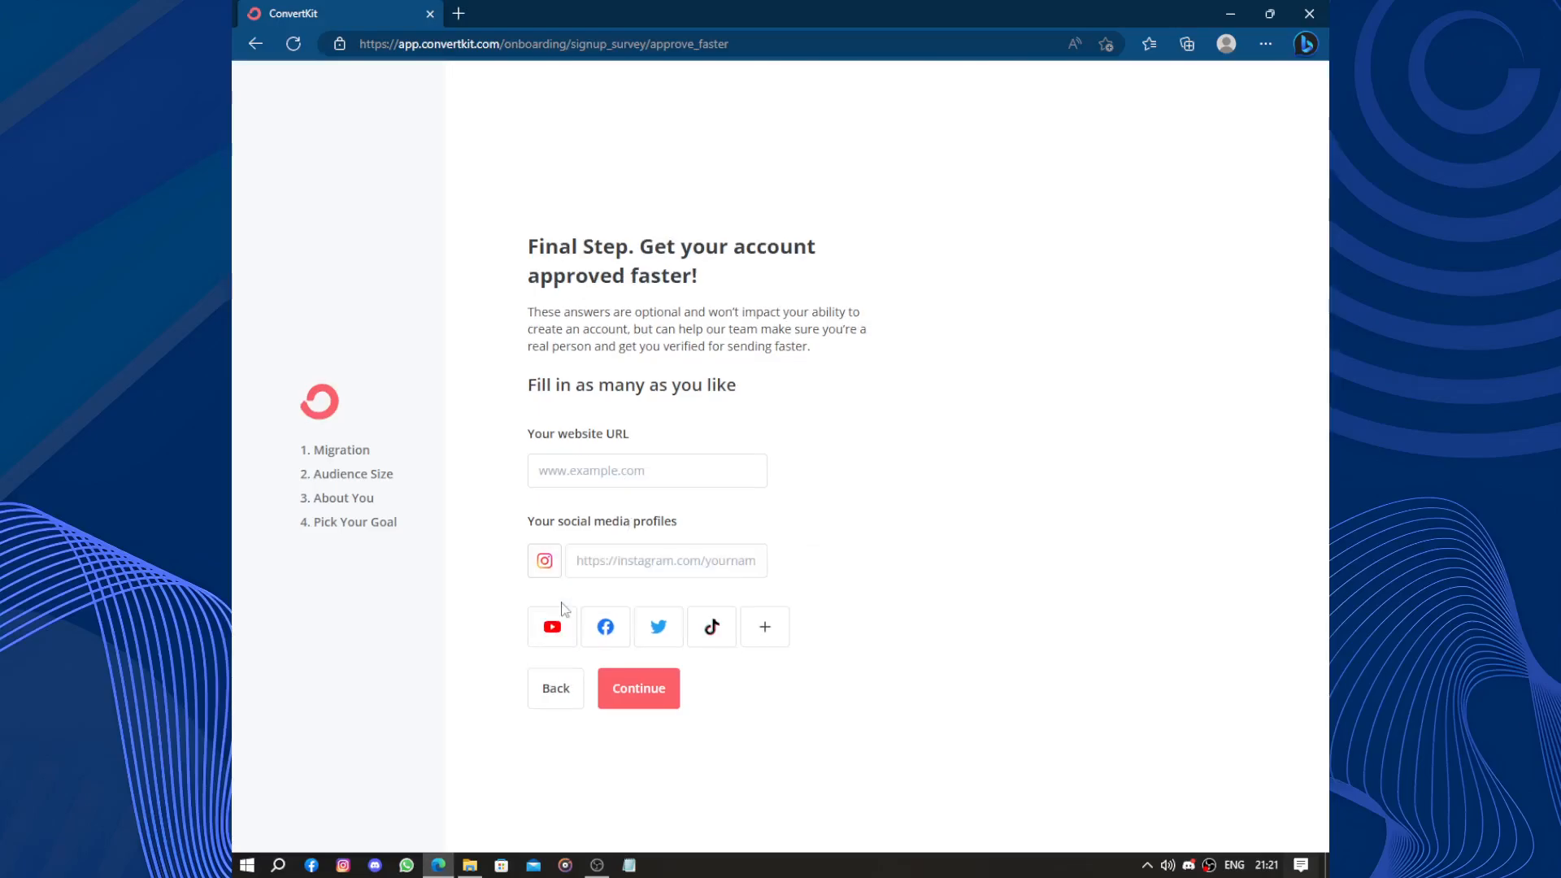
pyautogui.click(642, 562)
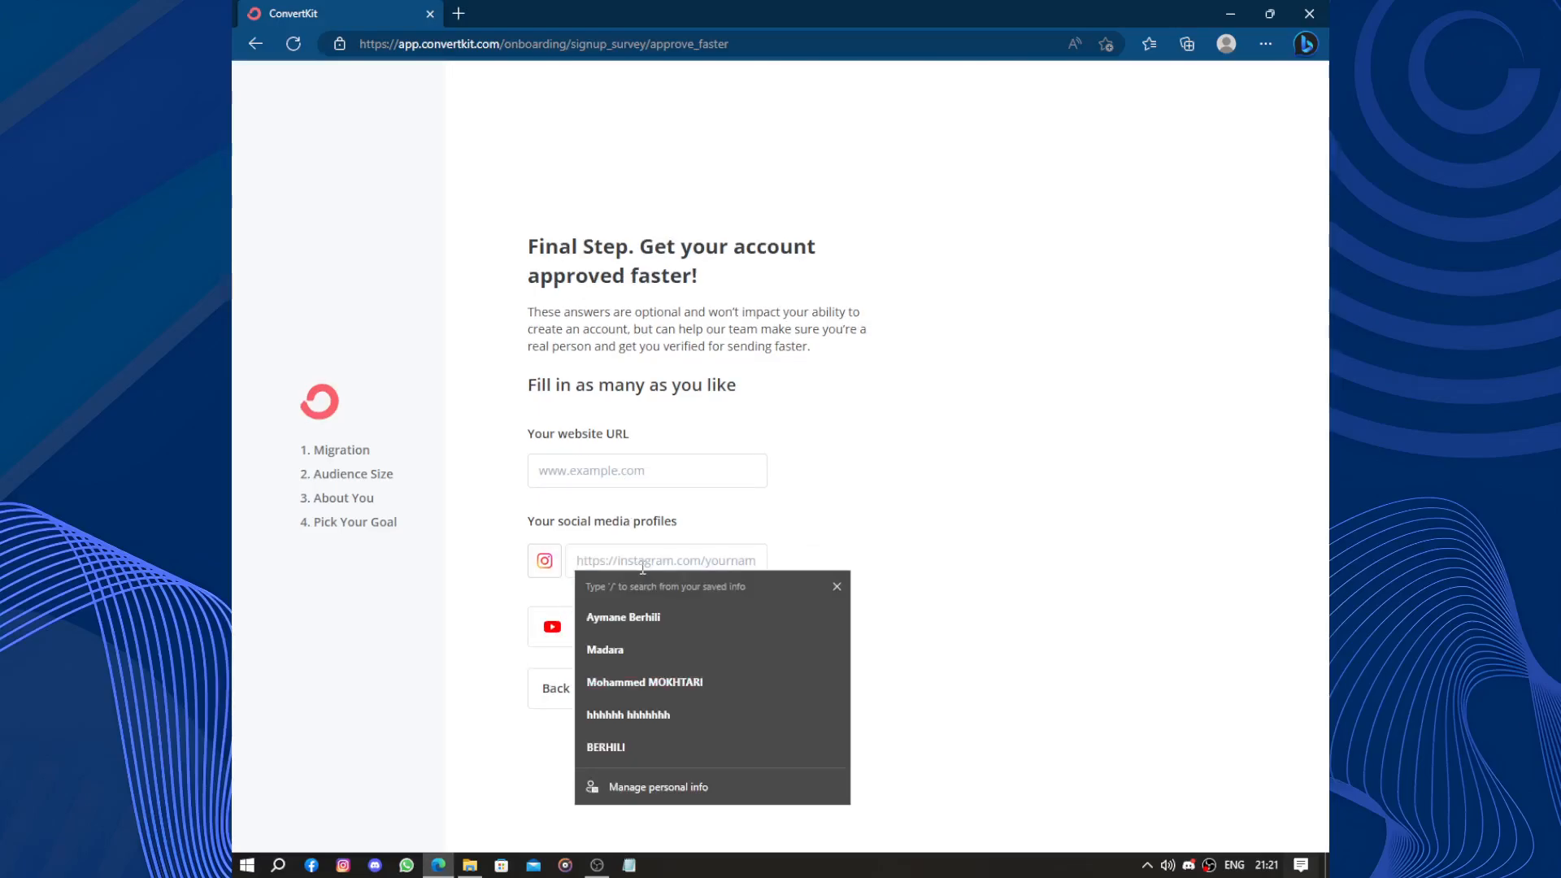
pyautogui.write('in')
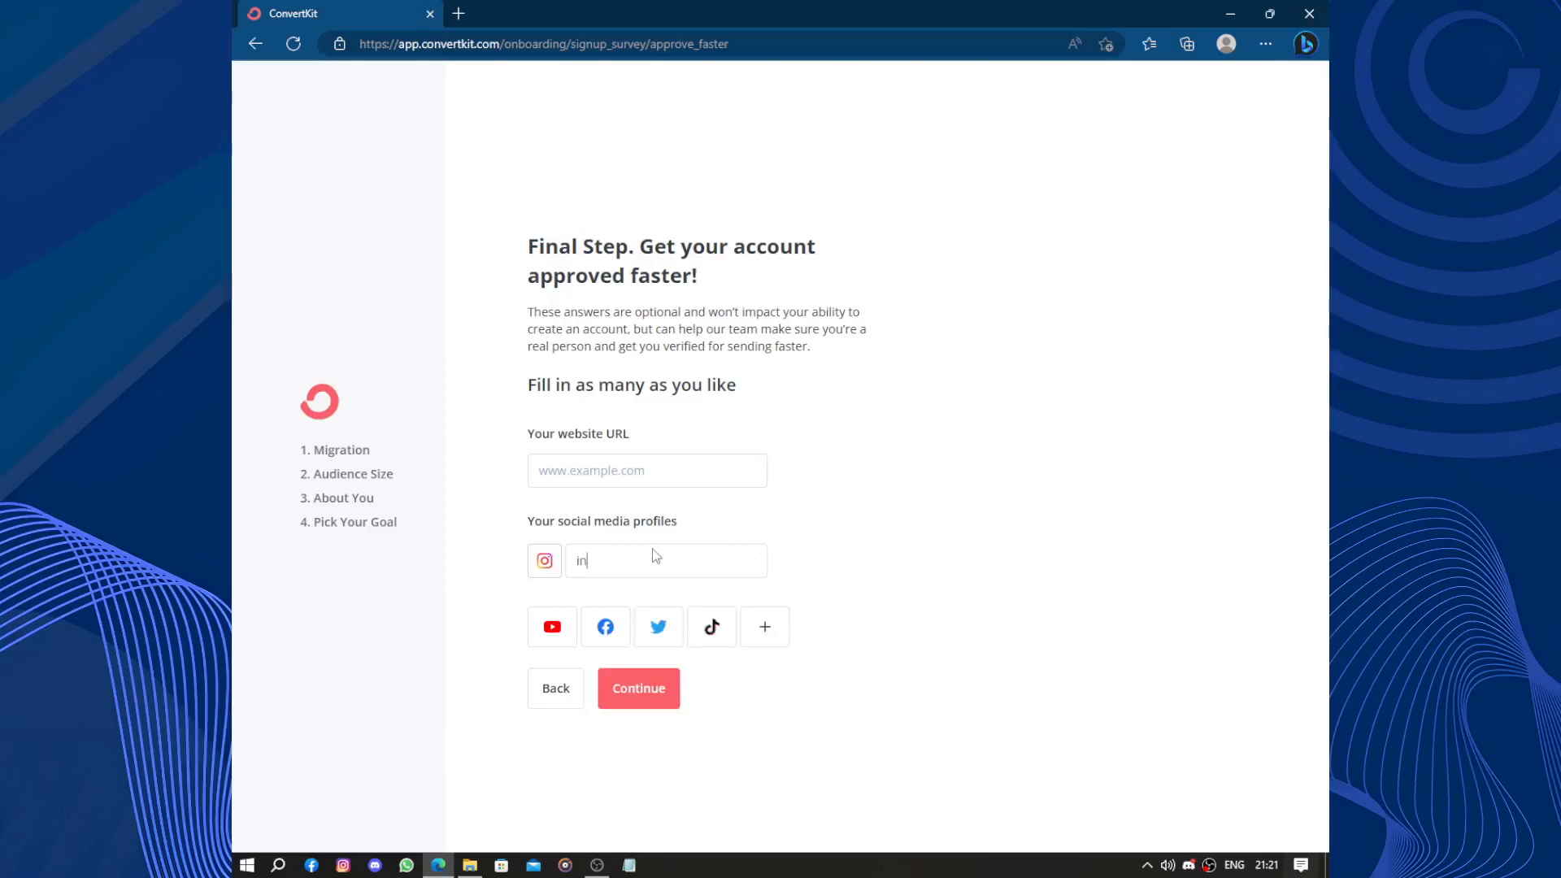
pyautogui.write('stagram.c')
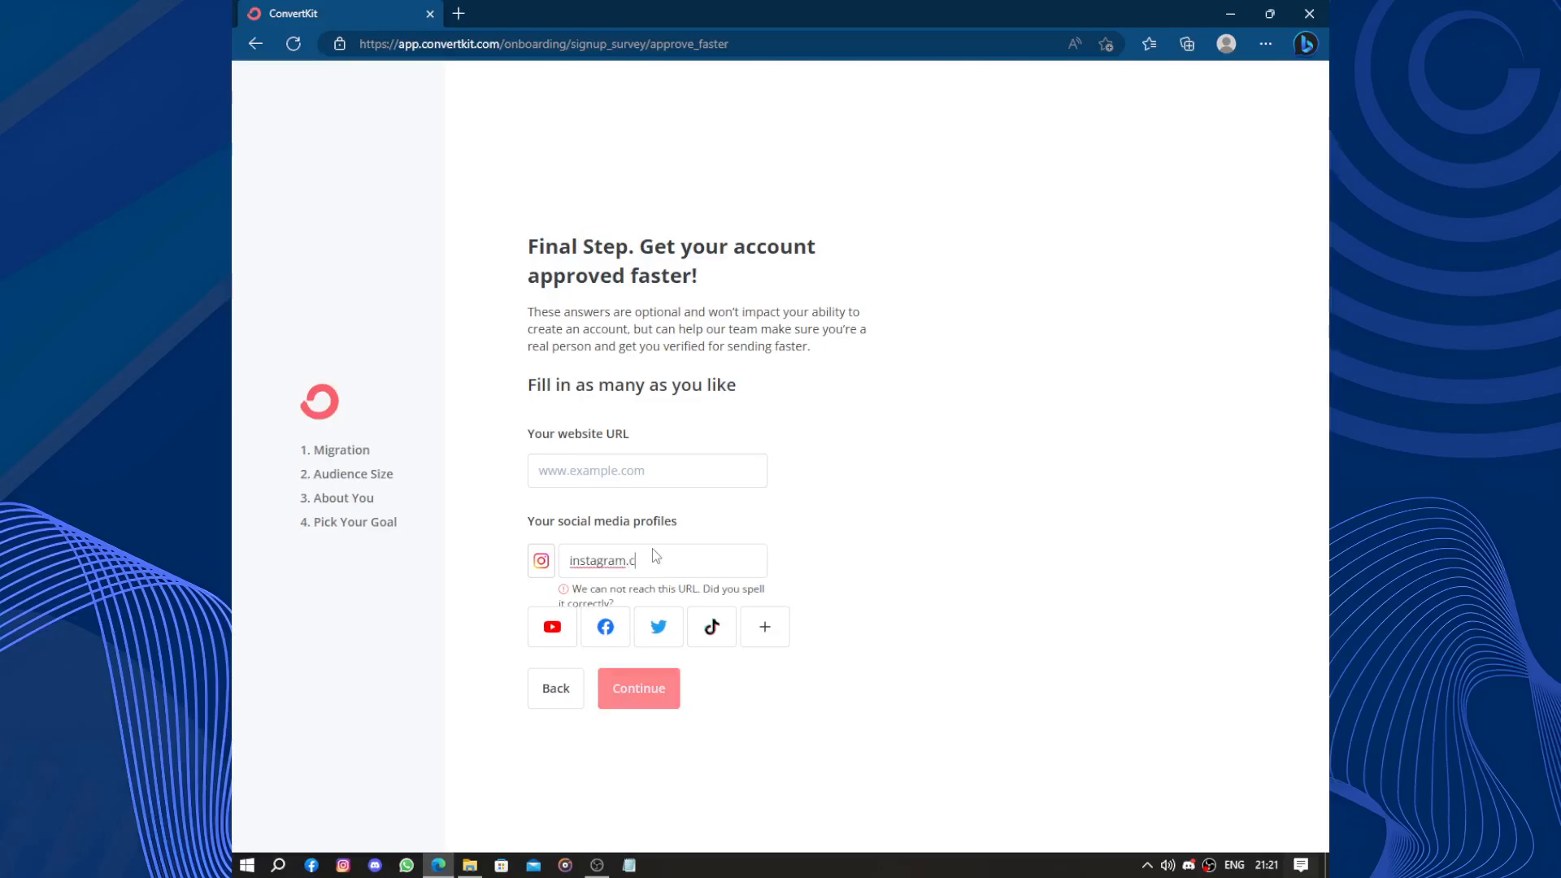
pyautogui.write('om/')
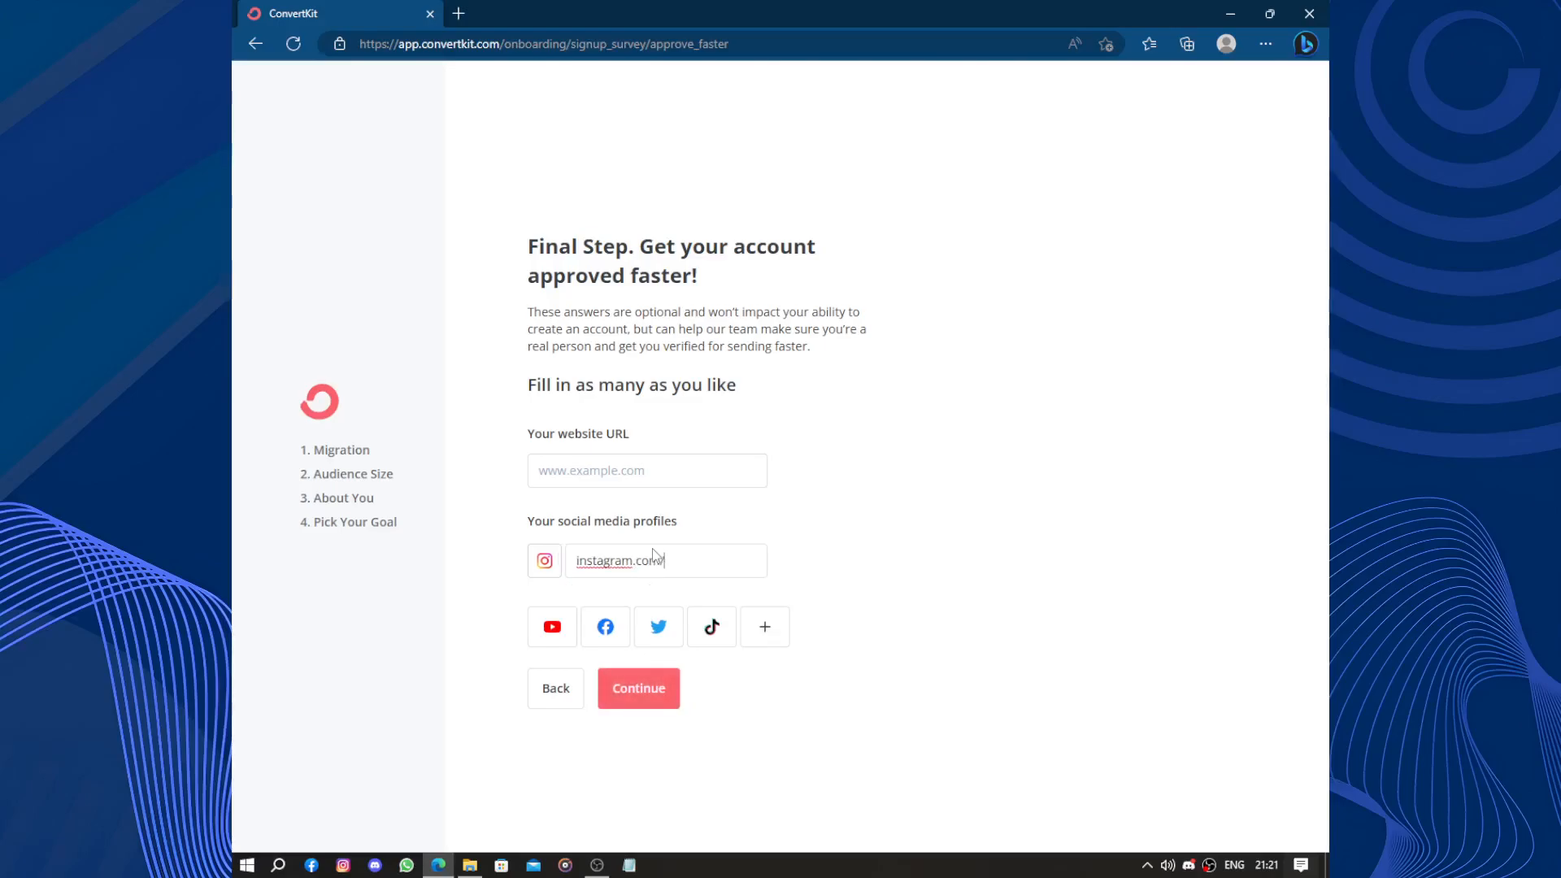
pyautogui.write('_madagha')
pyautogui.press('BackSpace')
pyautogui.write('_')
pyautogui.click(620, 461)
# Finish onboarding and close the Welcome to ConvertKit popup on the dashboard.
pyautogui.click(649, 698)
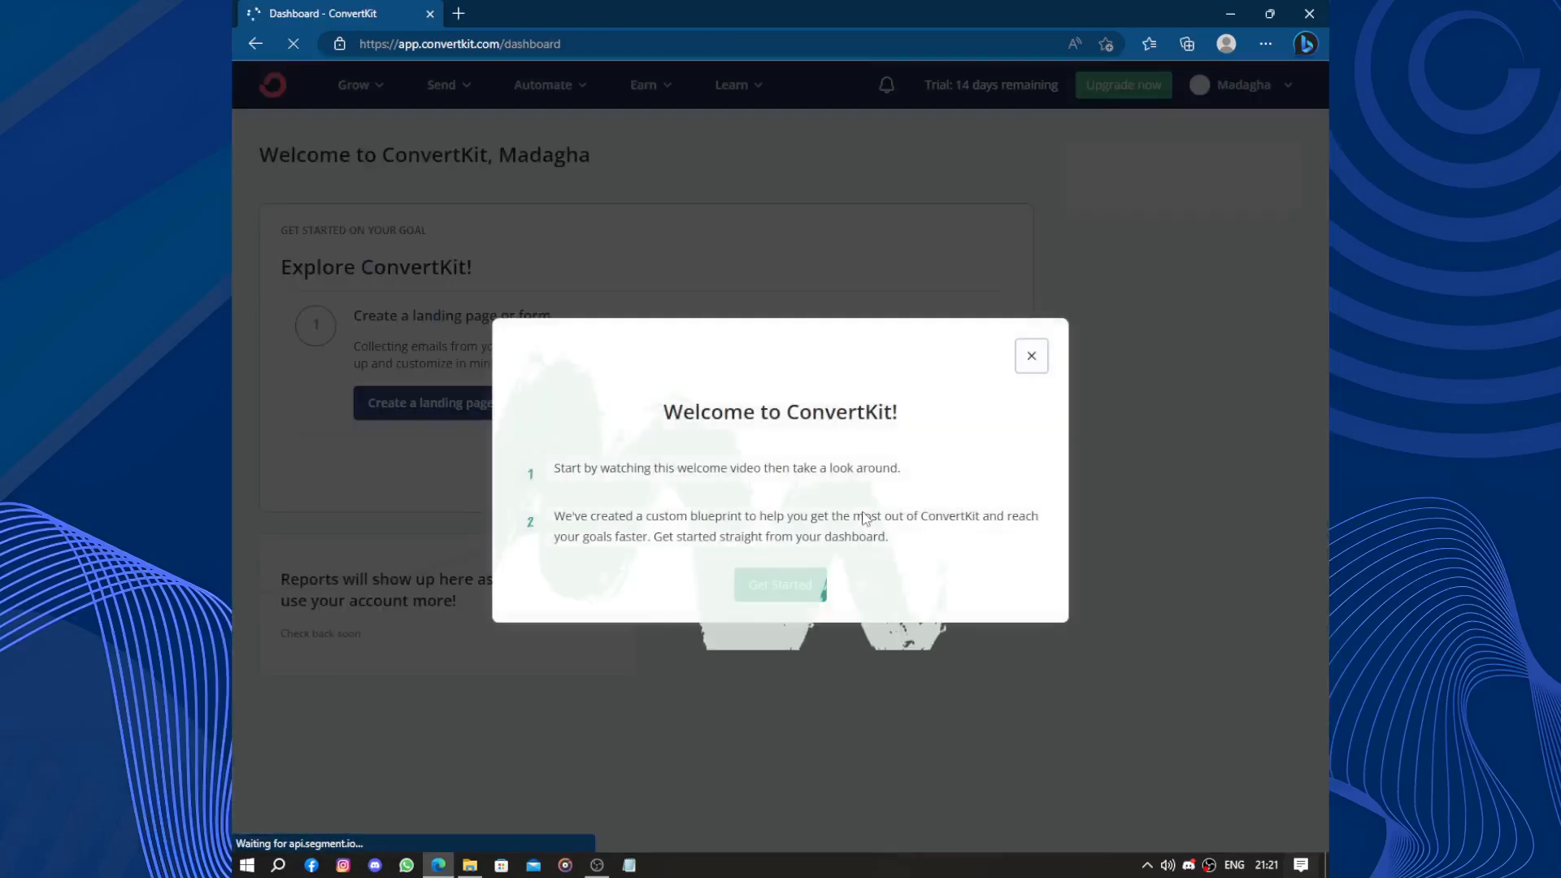
pyautogui.click(748, 735)
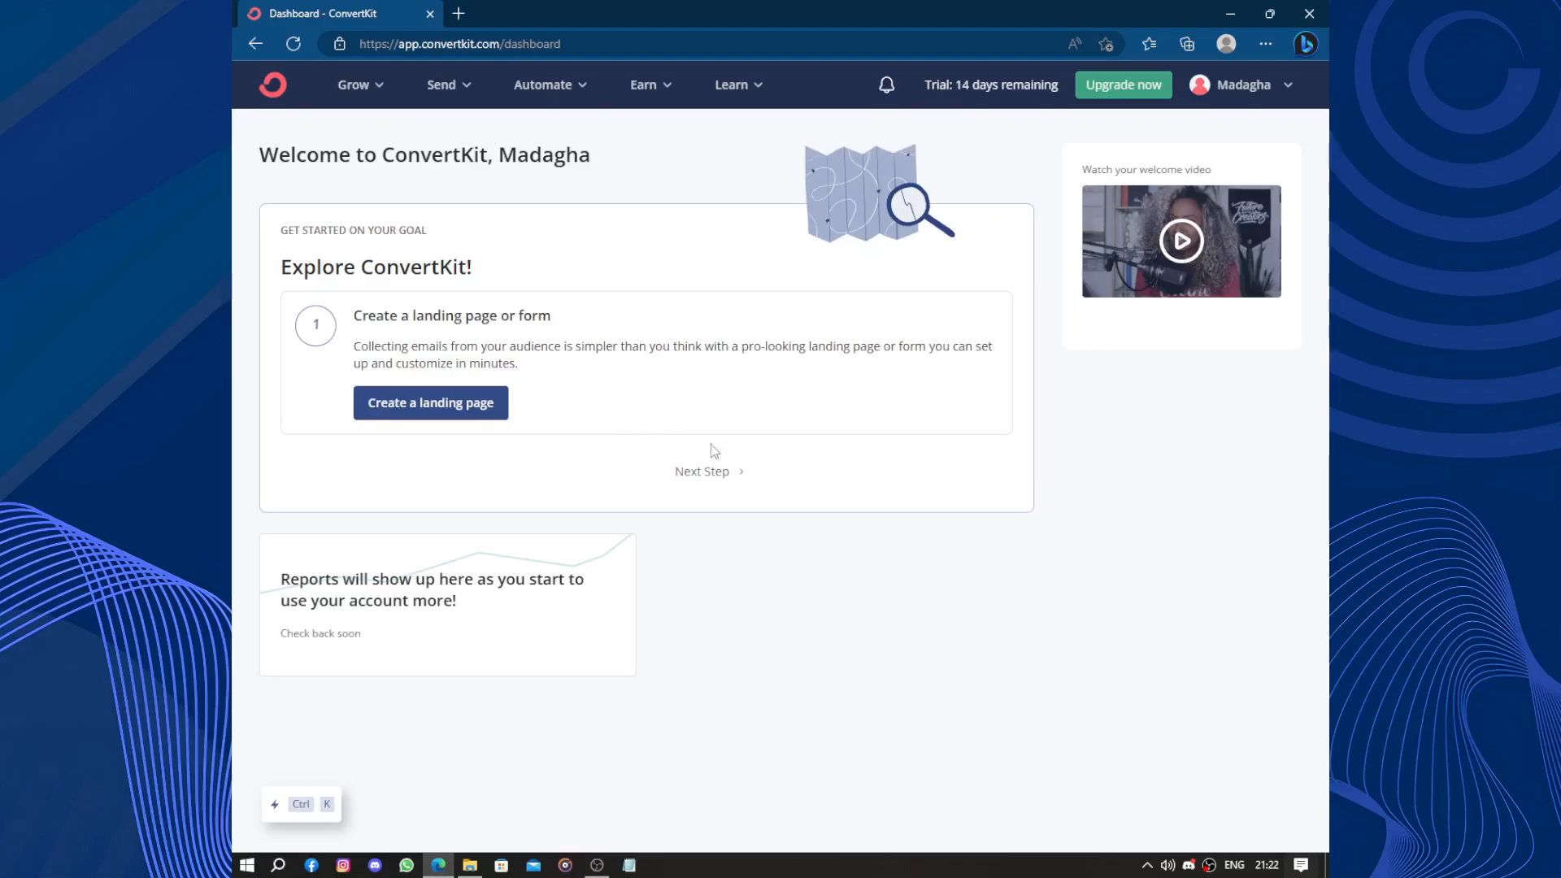
# Open the Create a landing page or form guide from Explore ConvertKit.
pyautogui.moveTo(276, 271); pyautogui.dragTo(486, 278)
pyautogui.click(566, 389)
pyautogui.click(471, 406)
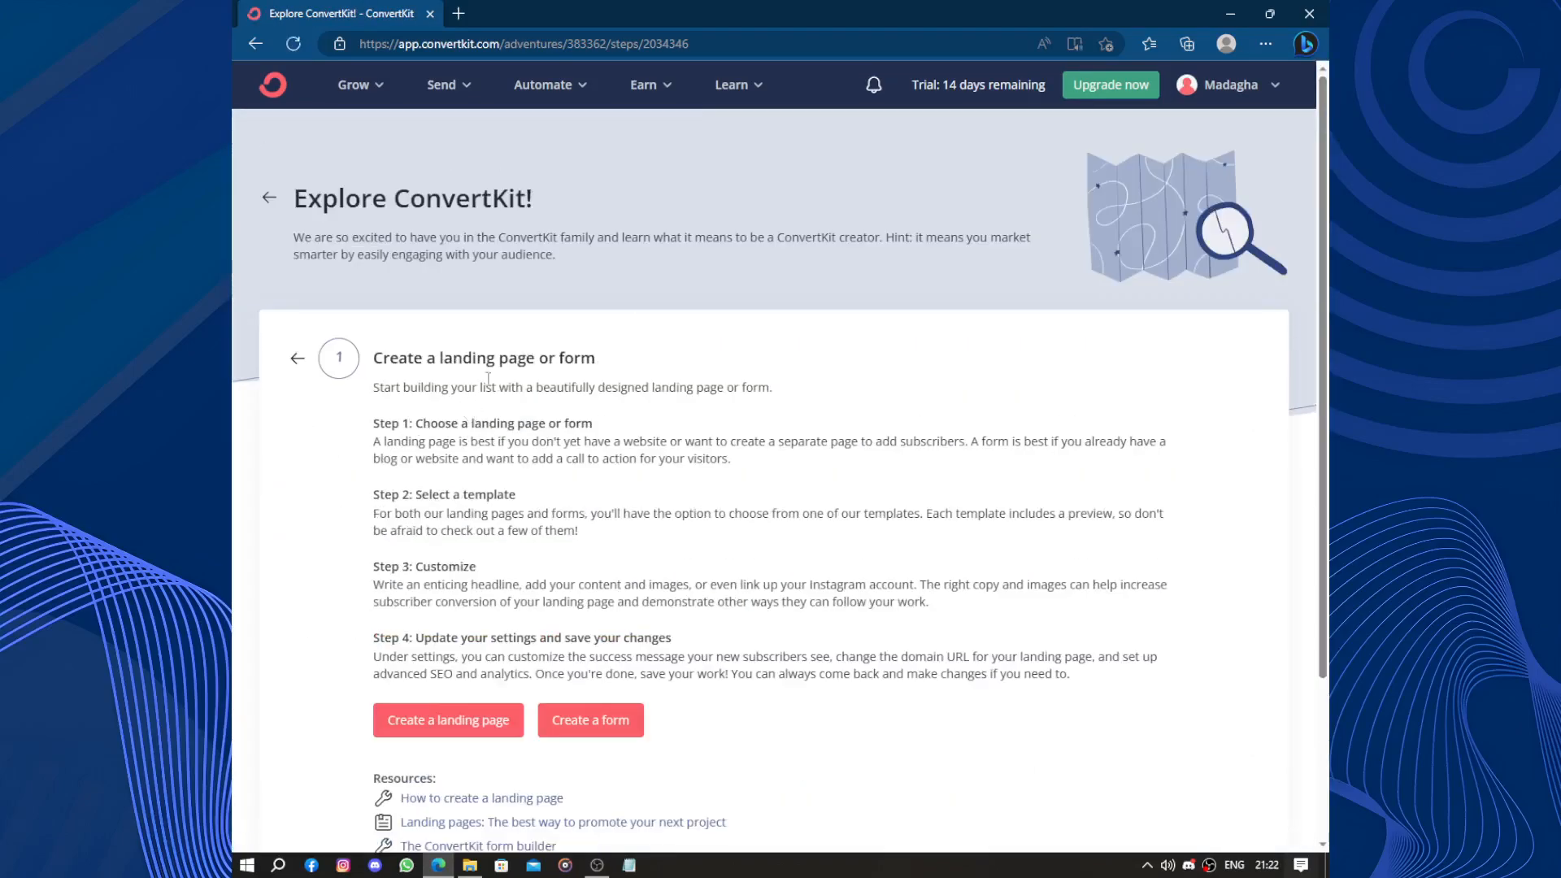
pyautogui.scroll(-3, 500, 379)
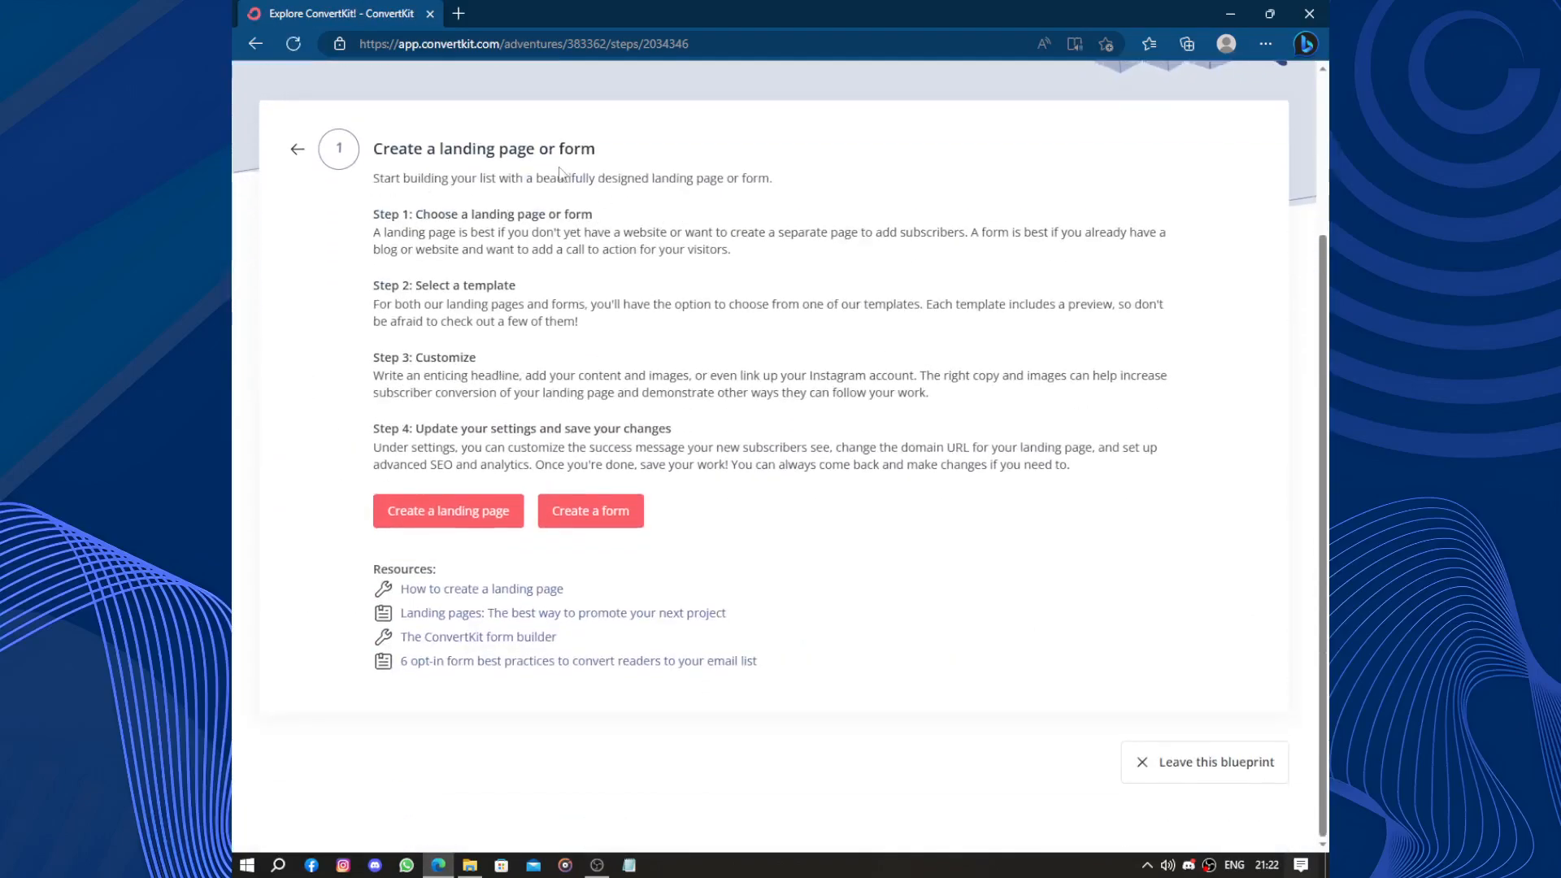
# Review the guide's four steps, then choose Create a form.
pyautogui.moveTo(372, 216); pyautogui.dragTo(597, 219)
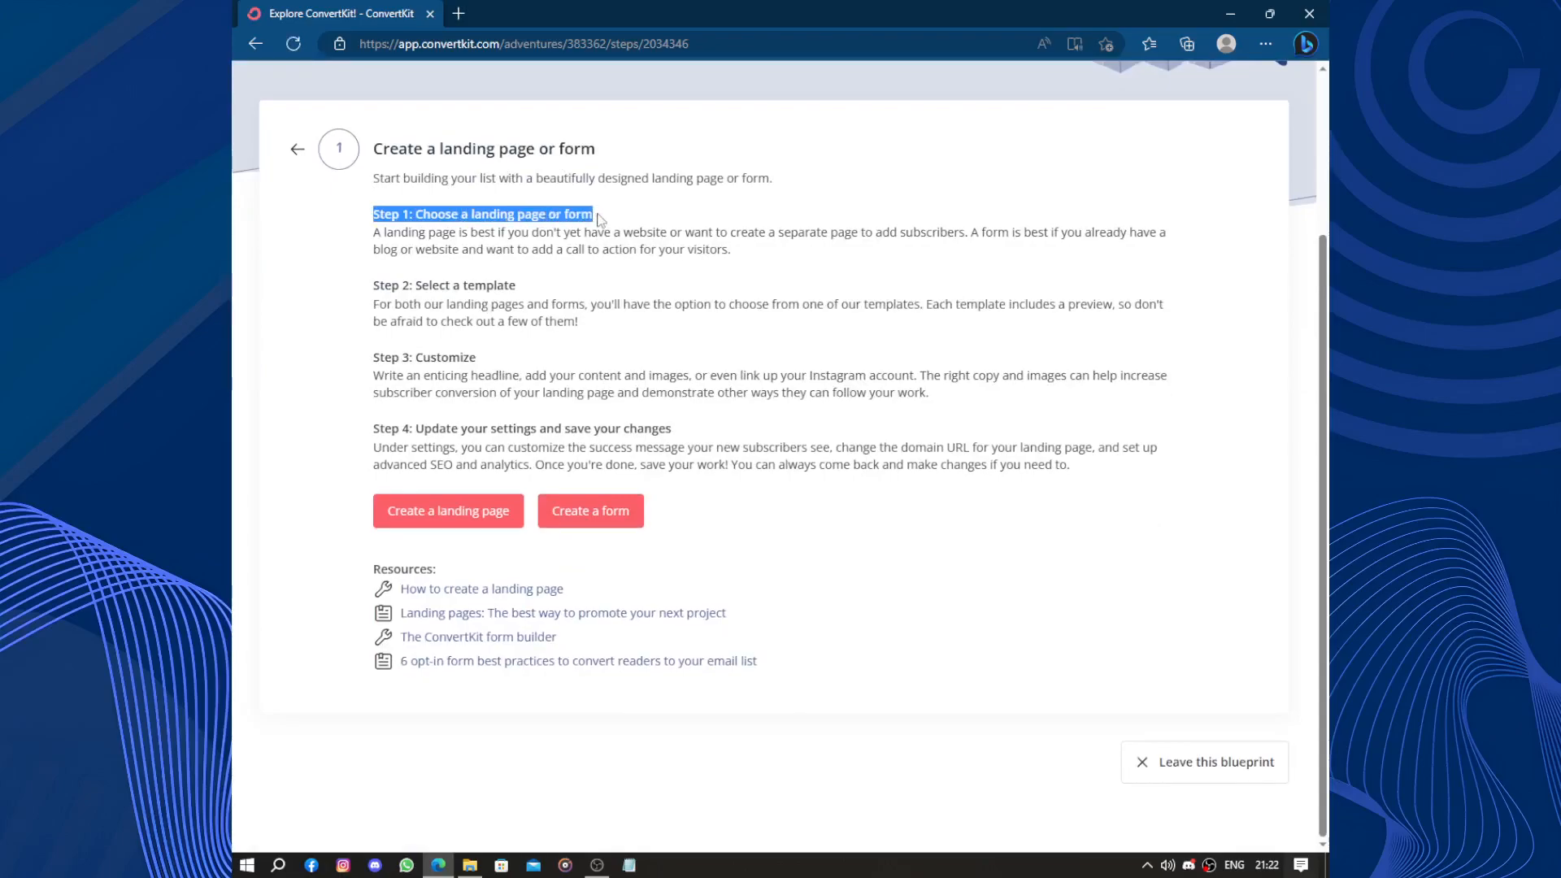
pyautogui.moveTo(372, 285); pyautogui.dragTo(516, 287)
pyautogui.moveTo(372, 358); pyautogui.dragTo(478, 359)
pyautogui.moveTo(372, 429); pyautogui.dragTo(748, 433)
pyautogui.click(551, 482)
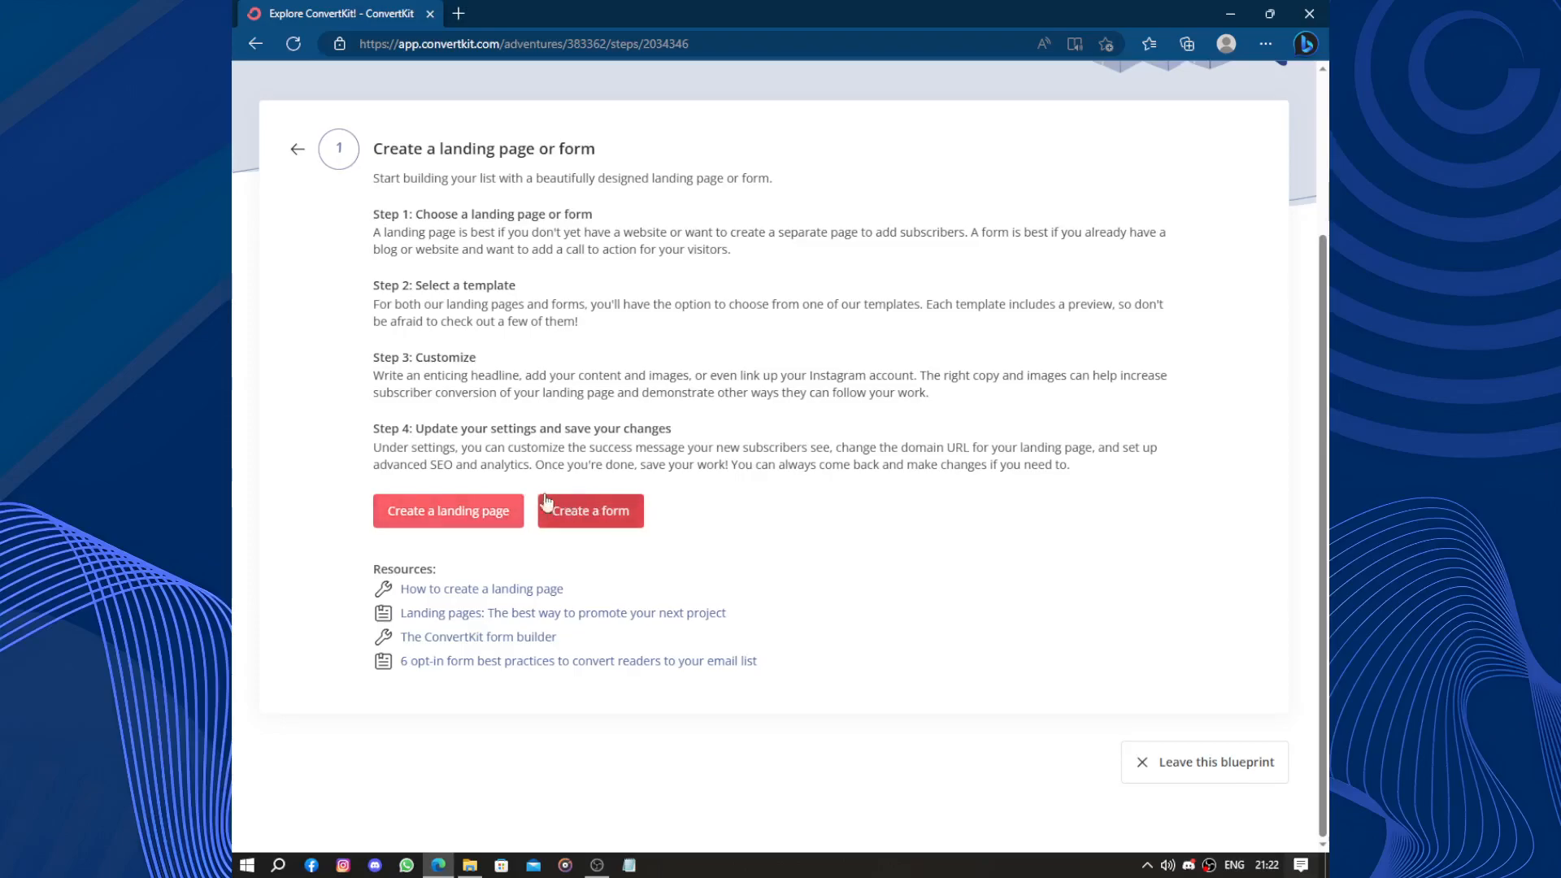
pyautogui.click(582, 504)
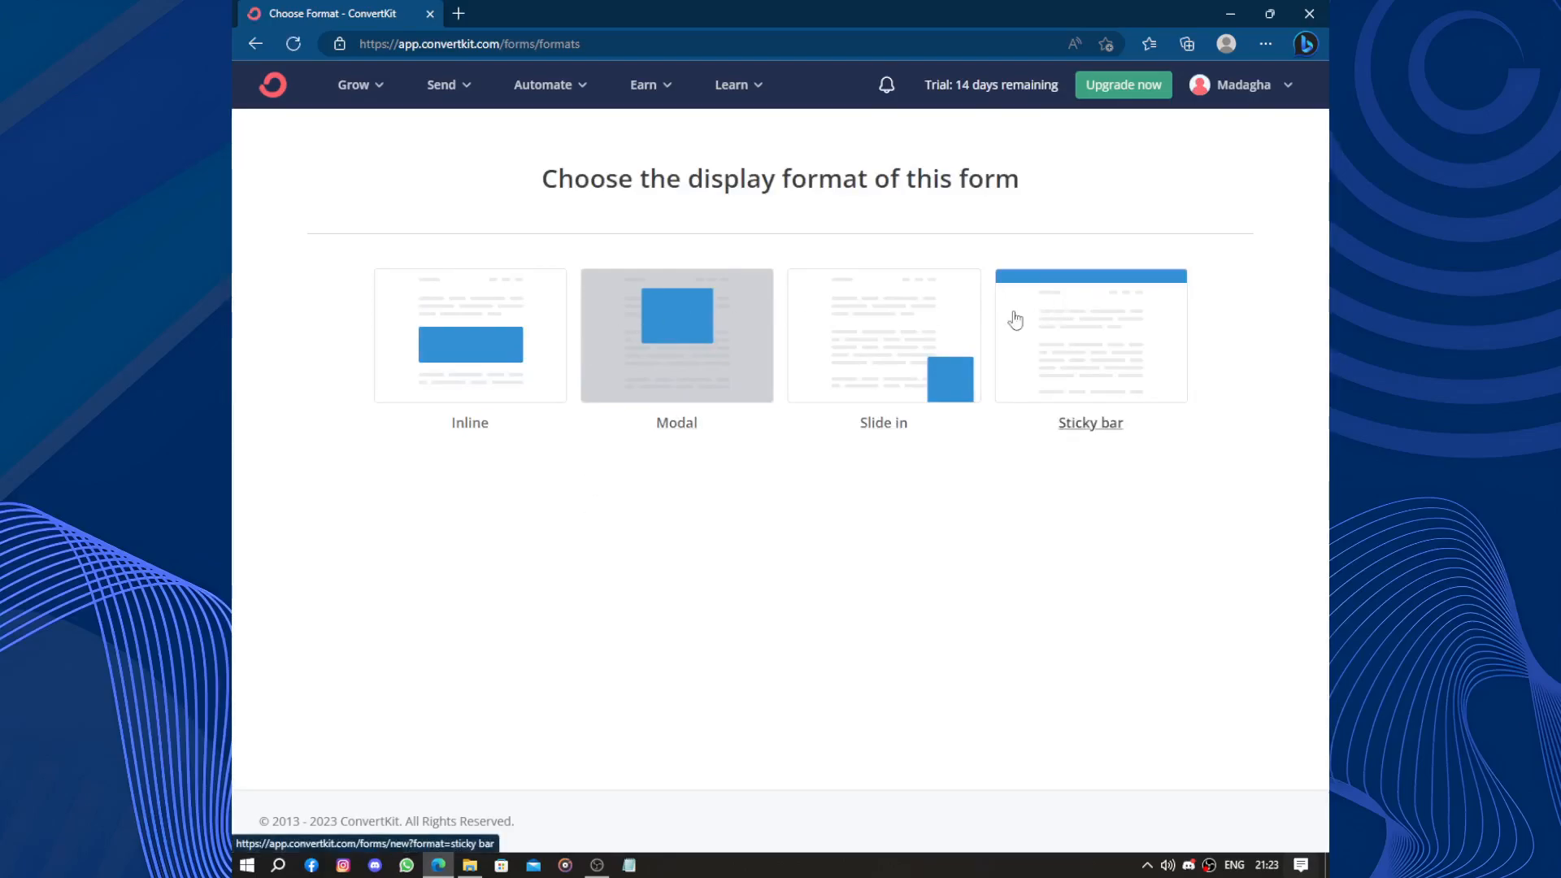
# Create a Modal-format form from the Cocoa template.
pyautogui.click(668, 333)
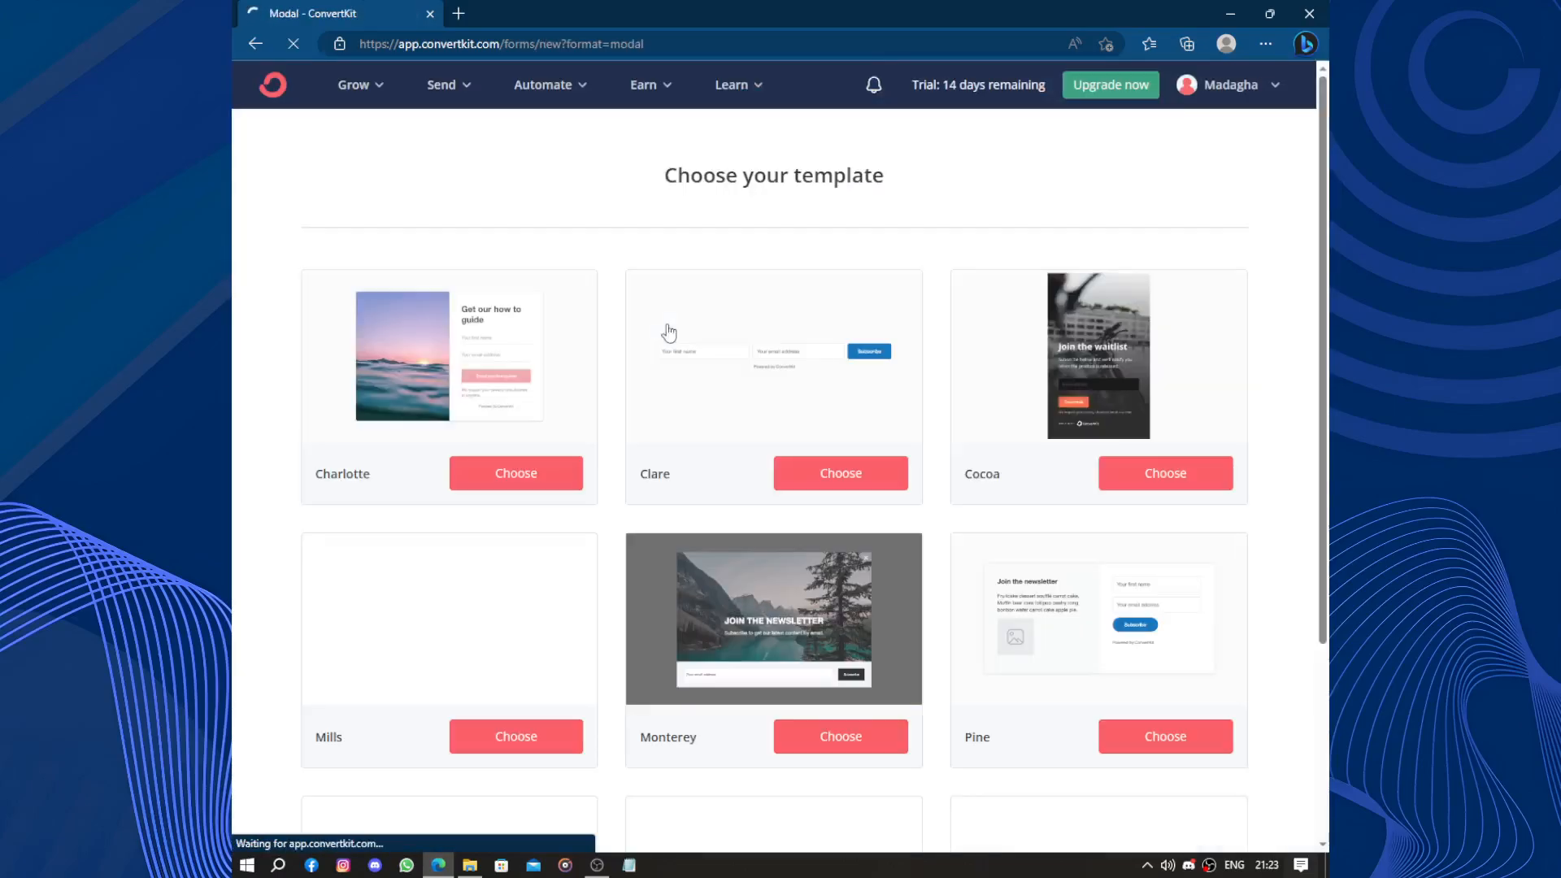
pyautogui.scroll(-3, 668, 332)
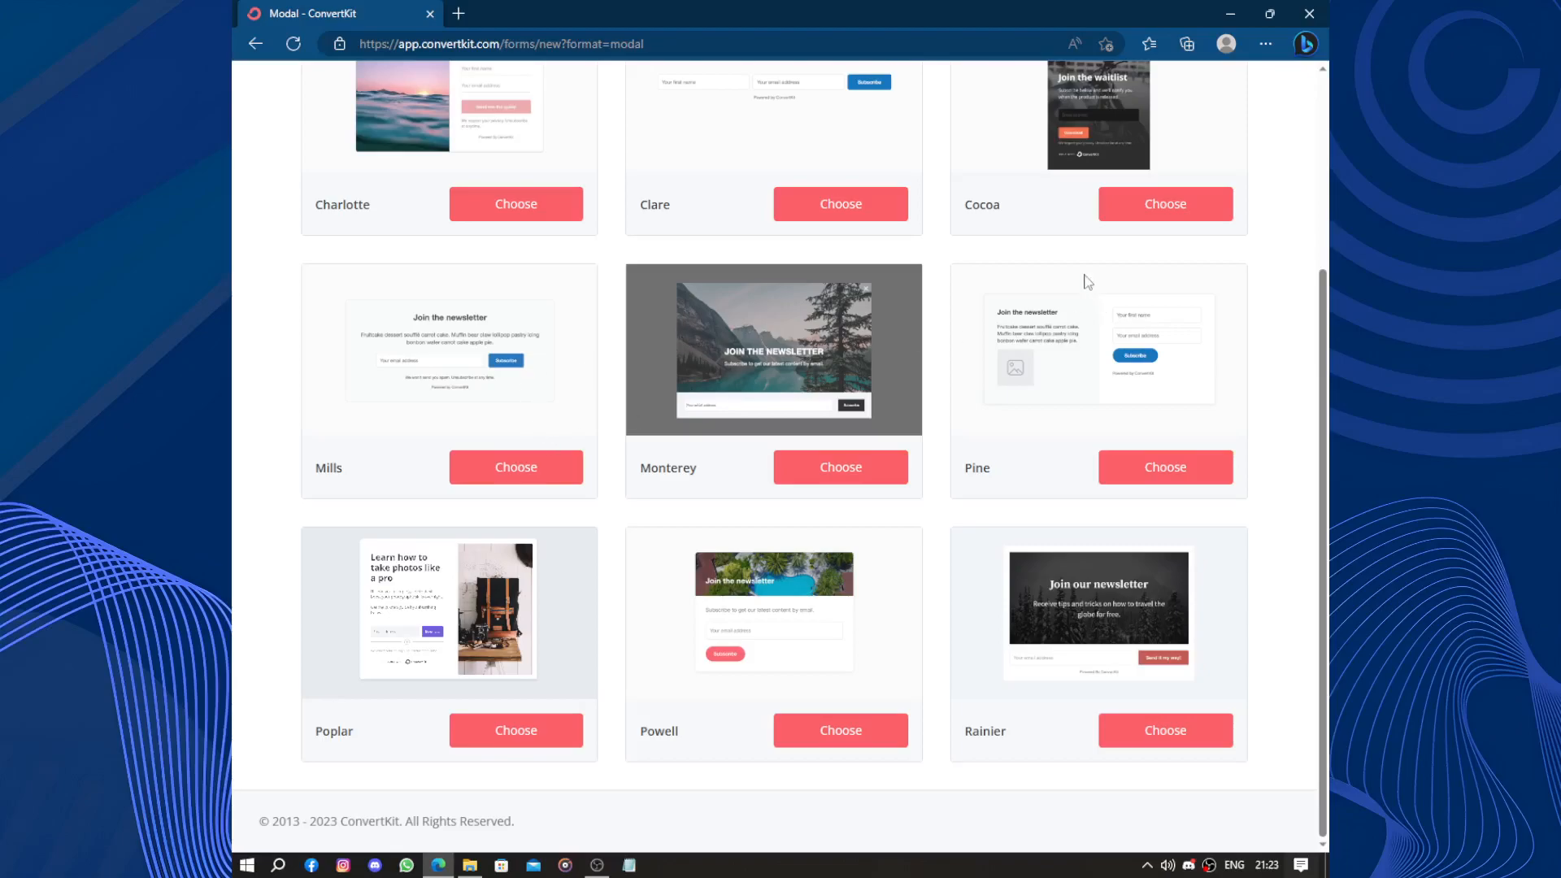
pyautogui.scroll(3, 1086, 292)
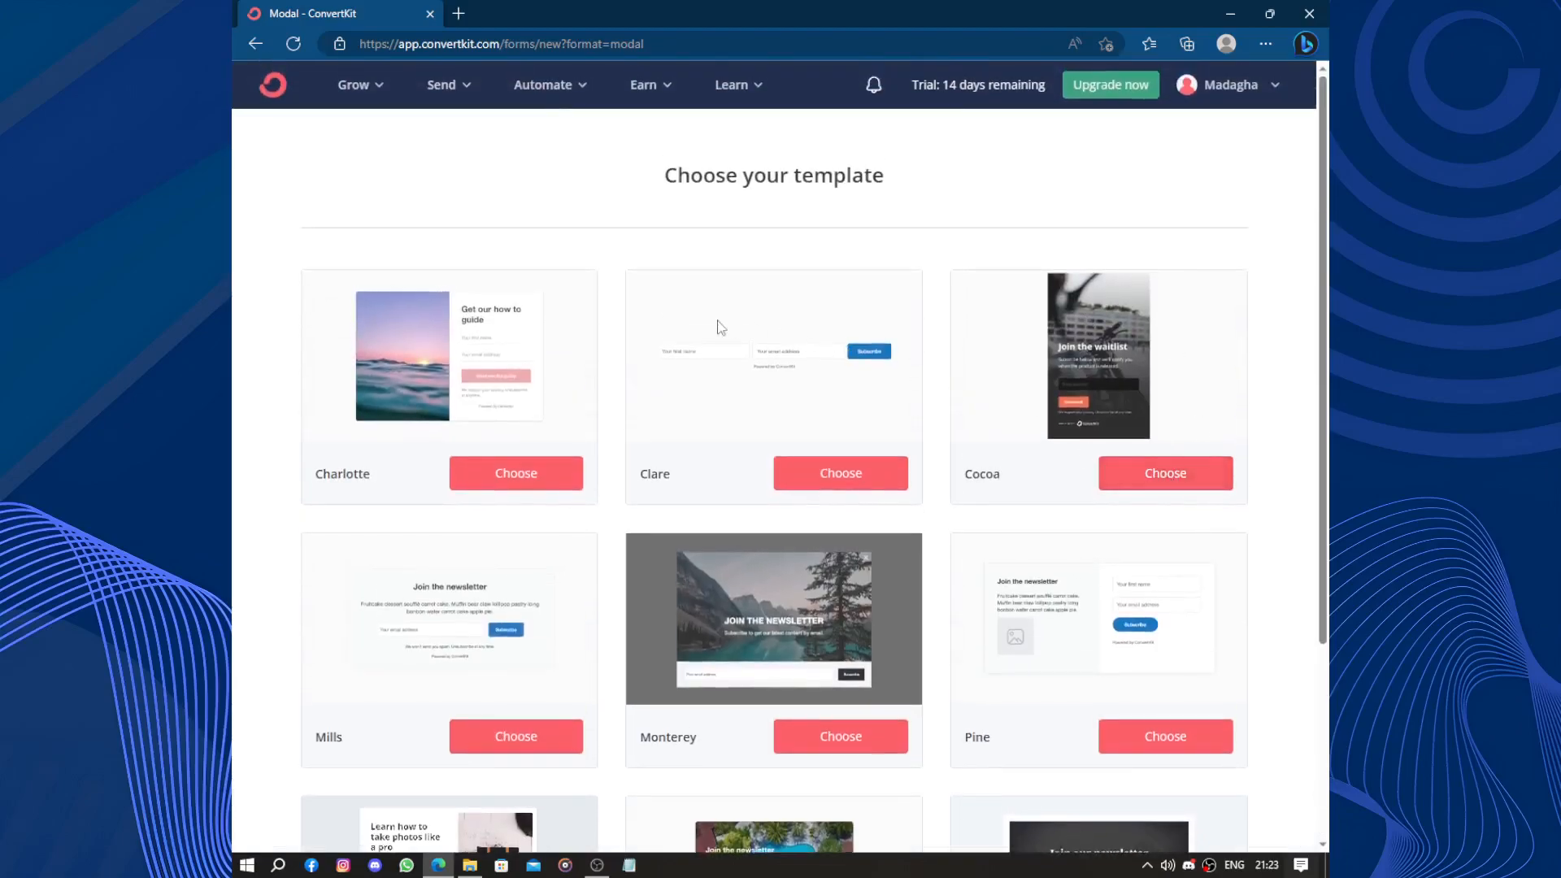
pyautogui.click(1146, 475)
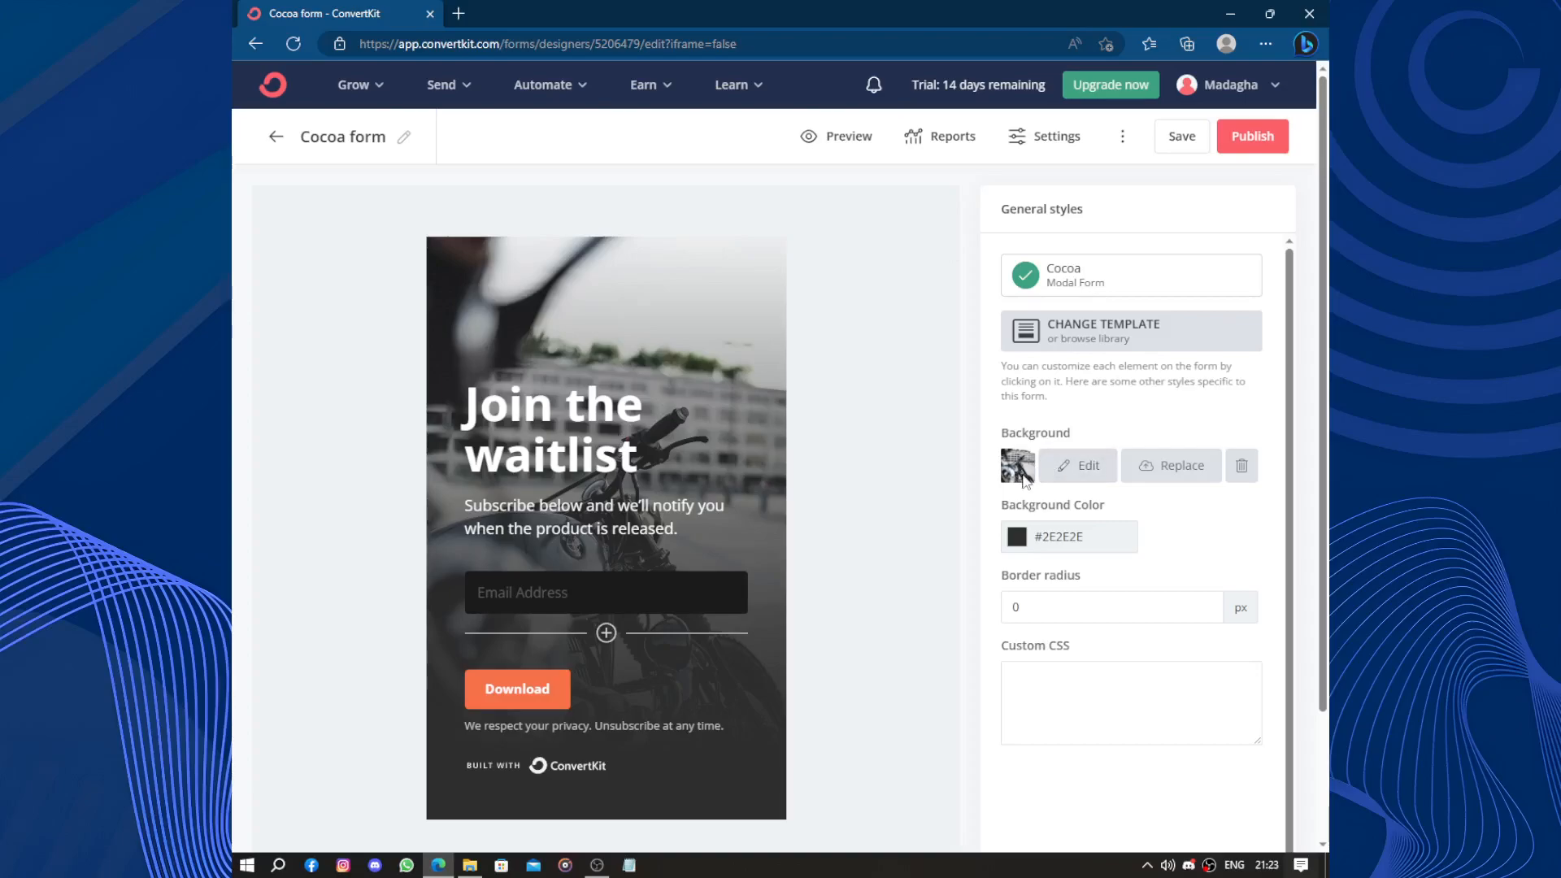
# Replace the form's background image with the uploaded painting of a woman.
pyautogui.click(1138, 469)
pyautogui.click(874, 388)
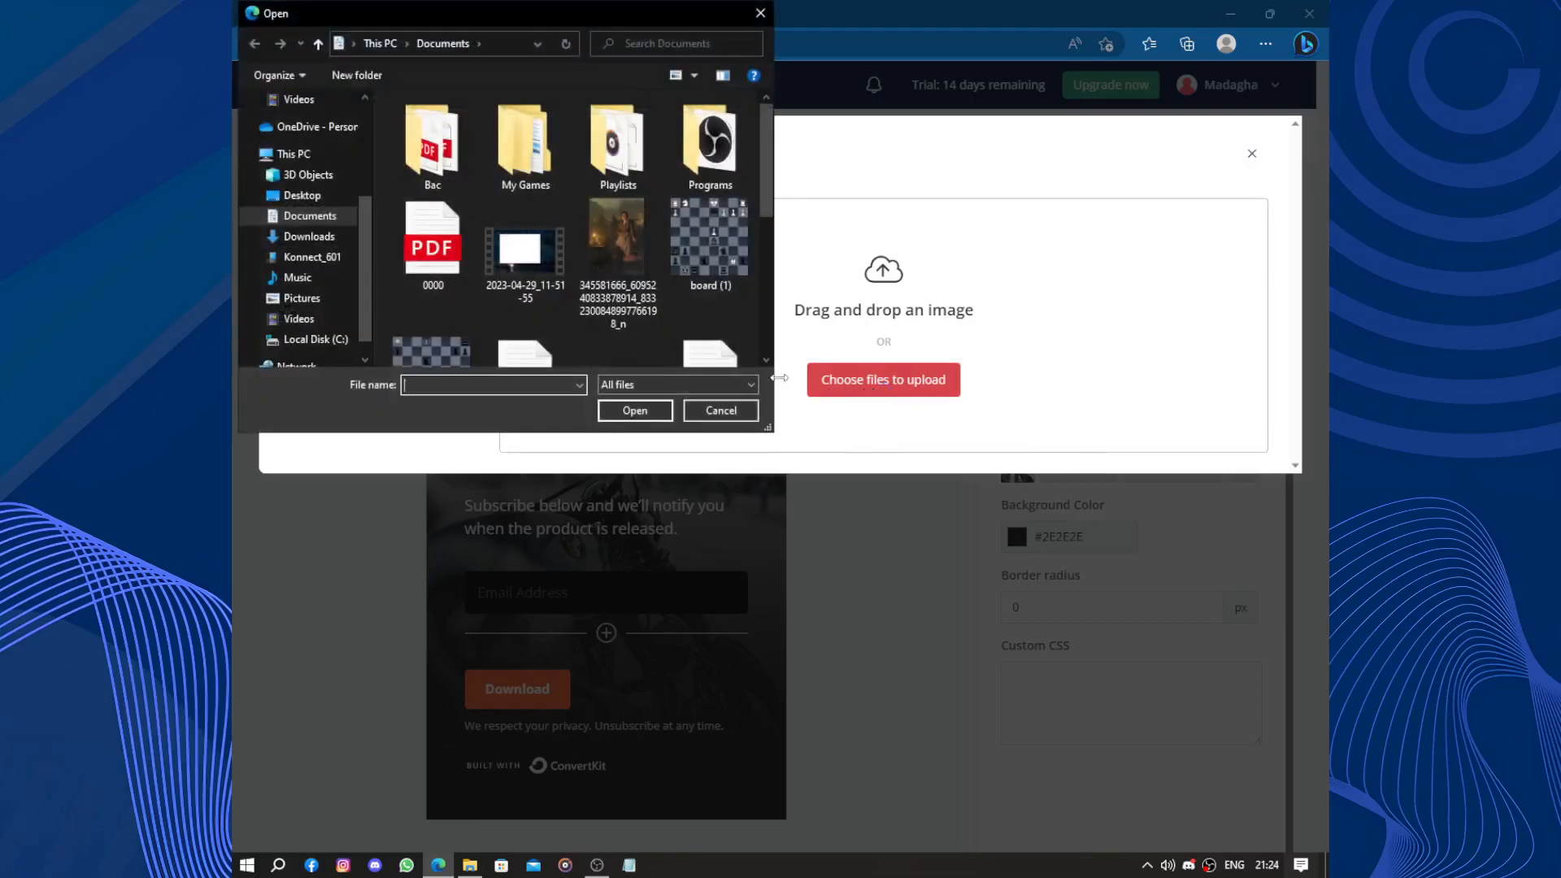
pyautogui.doubleClick(610, 233)
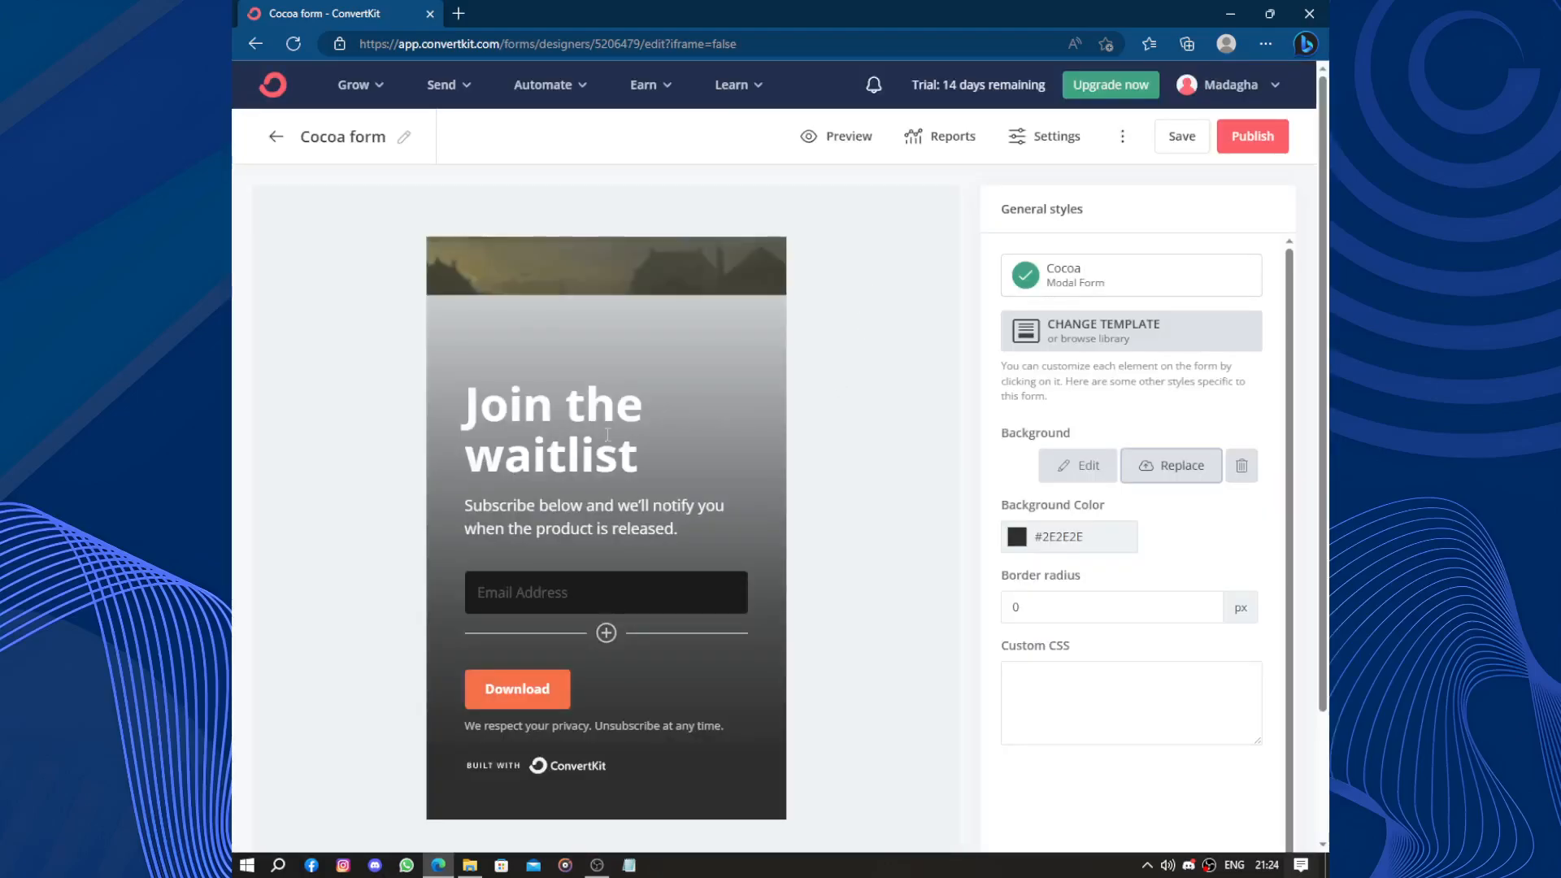
pyautogui.scroll(-2, 696, 515)
pyautogui.scroll(2, 697, 515)
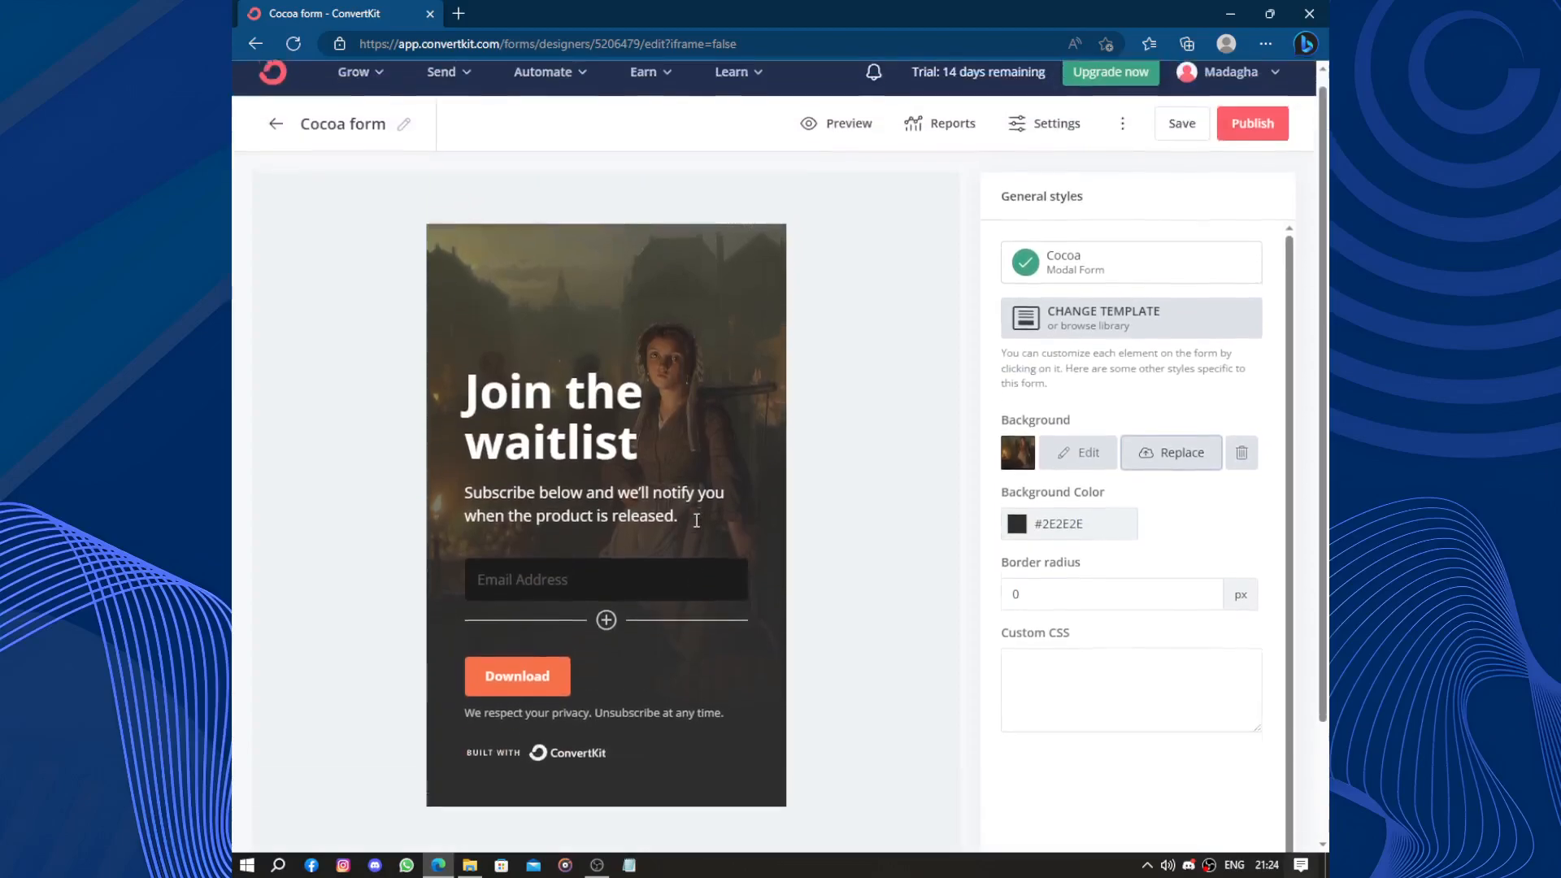
# Darken the form's background colour to #262020.
pyautogui.click(1050, 546)
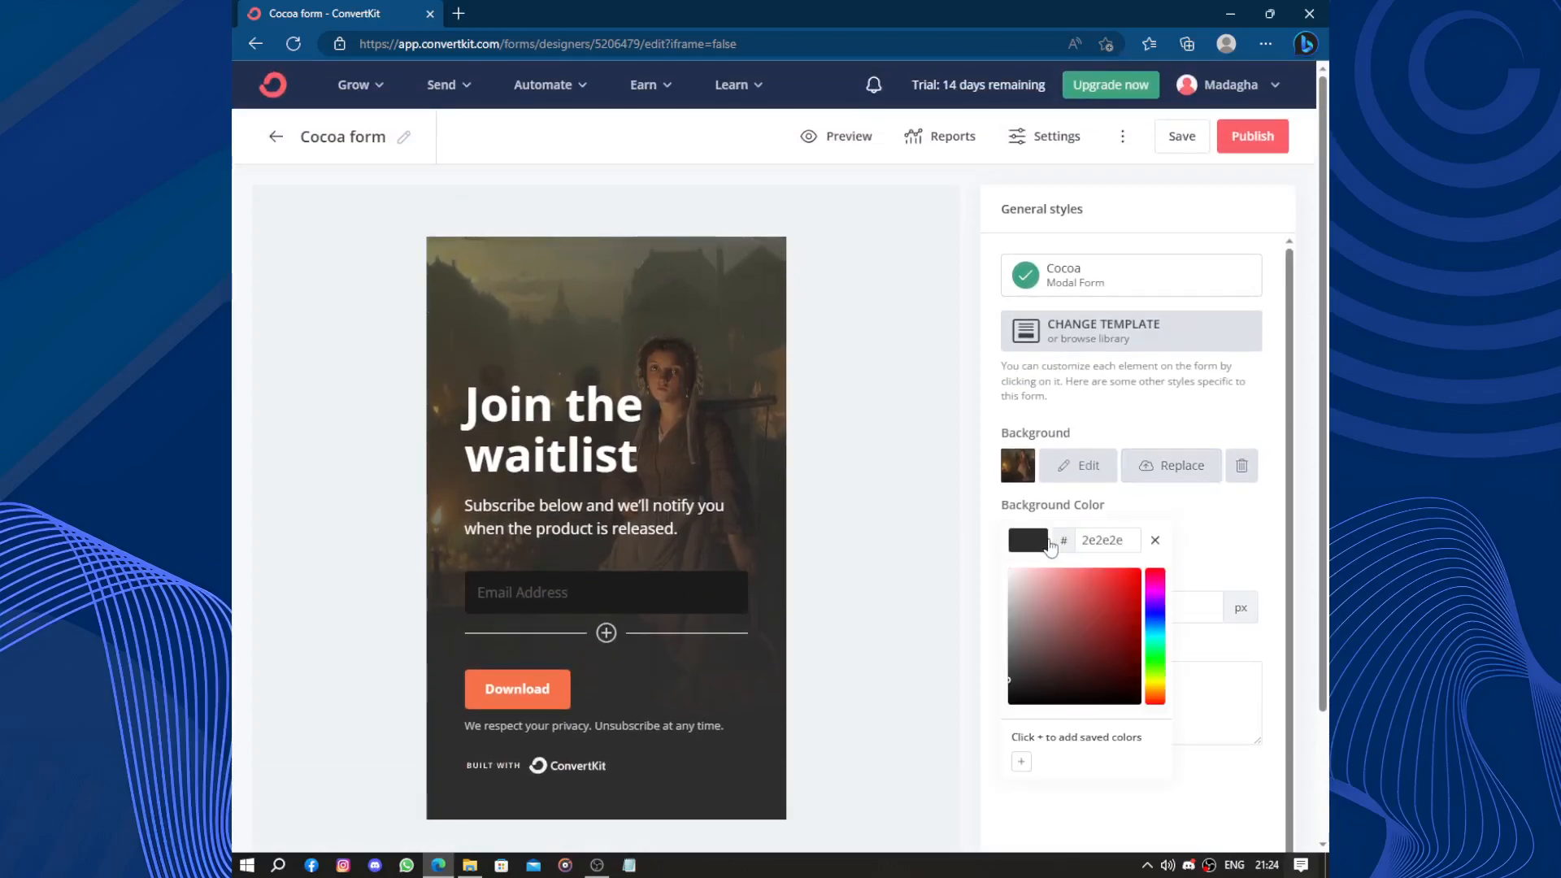
pyautogui.click(1125, 581)
pyautogui.moveTo(1125, 581); pyautogui.dragTo(1030, 689)
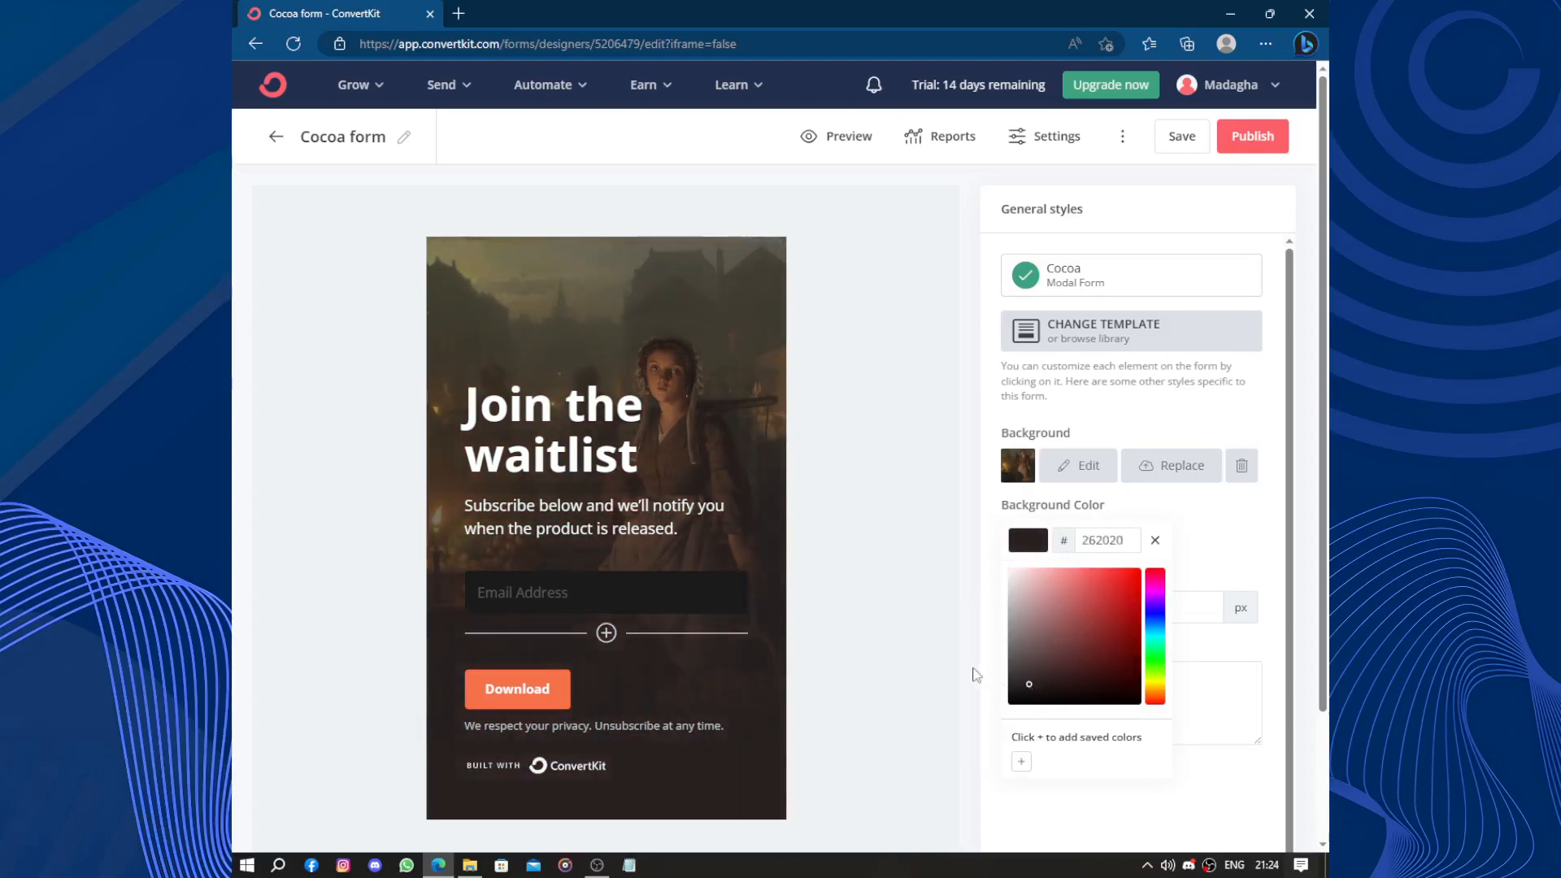
pyautogui.click(977, 674)
# Set the form's border radius to 5 px.
pyautogui.click(1042, 616)
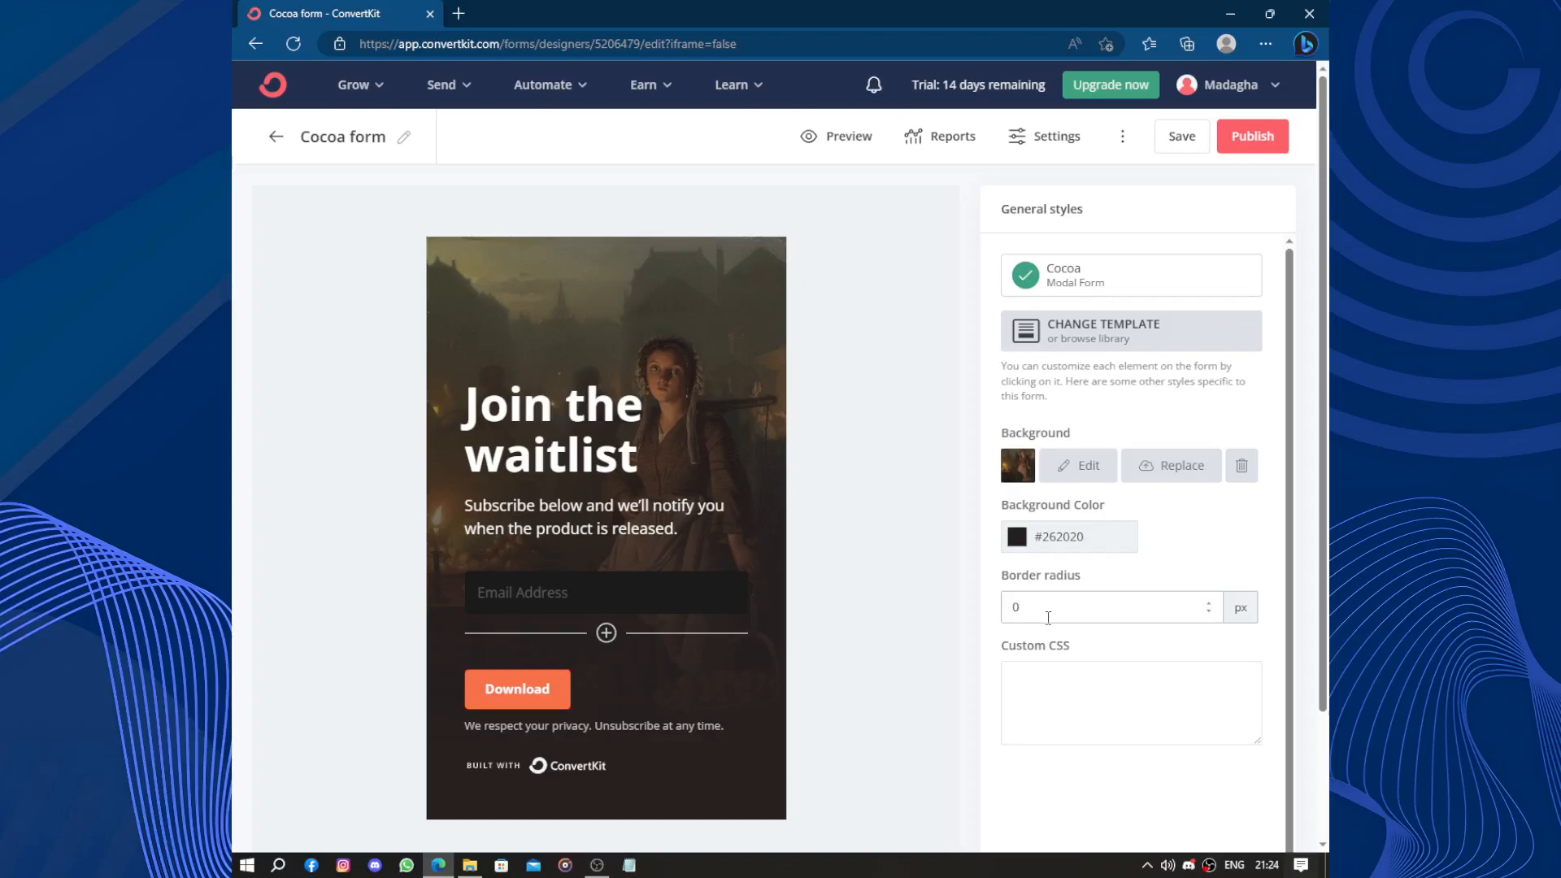
pyautogui.write('5')
pyautogui.scroll(-1, 1213, 593)
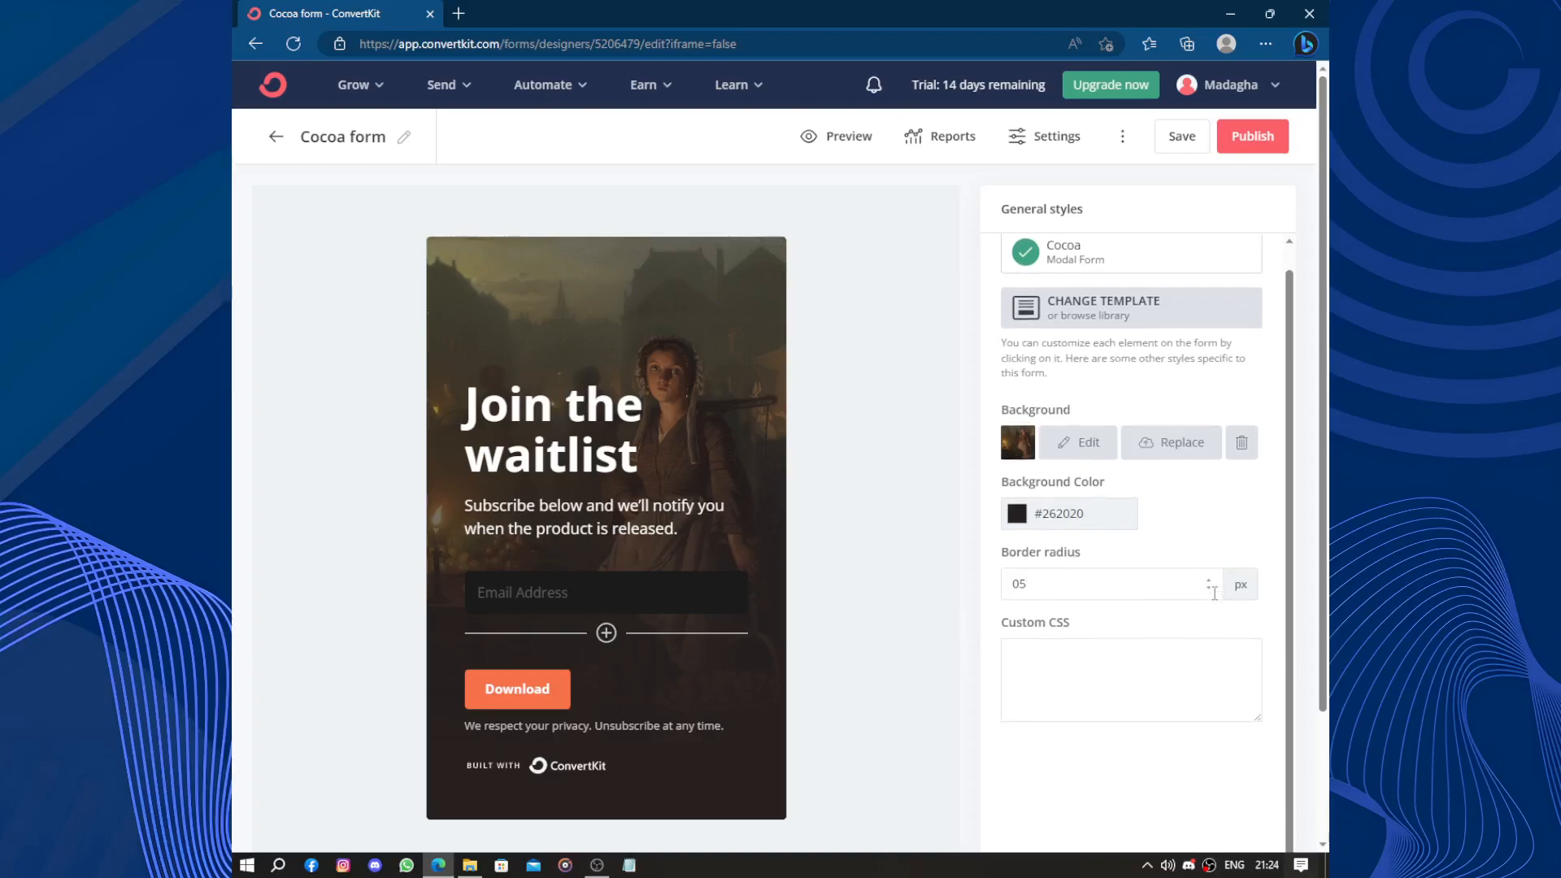
pyautogui.click(1107, 648)
pyautogui.click(934, 641)
pyautogui.scroll(1, 1084, 562)
pyautogui.scroll(-2, 878, 466)
pyautogui.scroll(2, 878, 466)
# Replace the subtitle text with '7t tizk hna'.
pyautogui.click(630, 593)
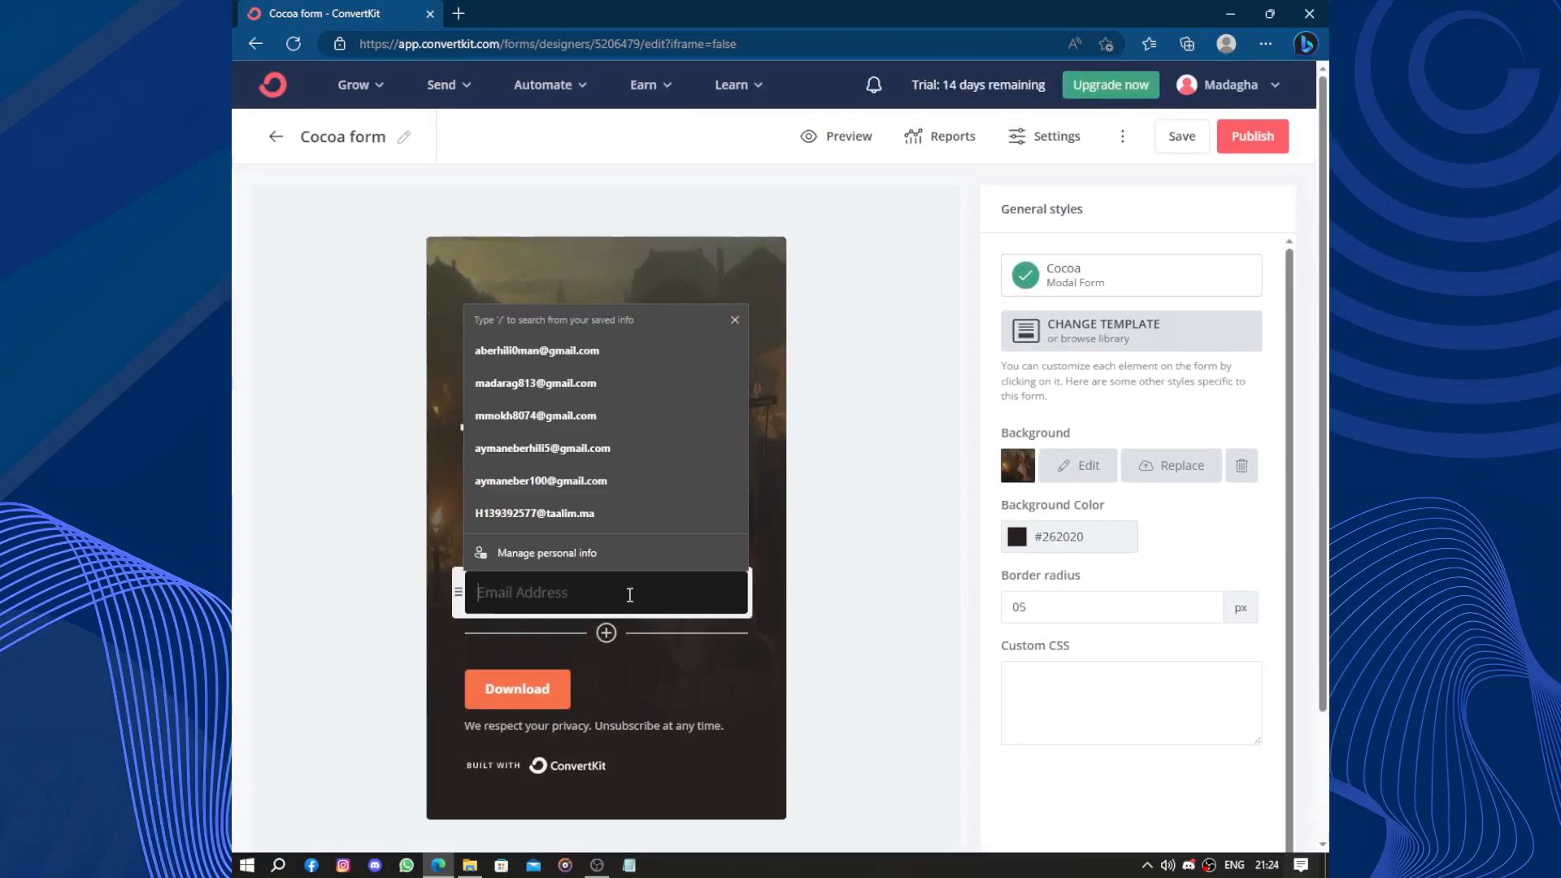
pyautogui.click(830, 491)
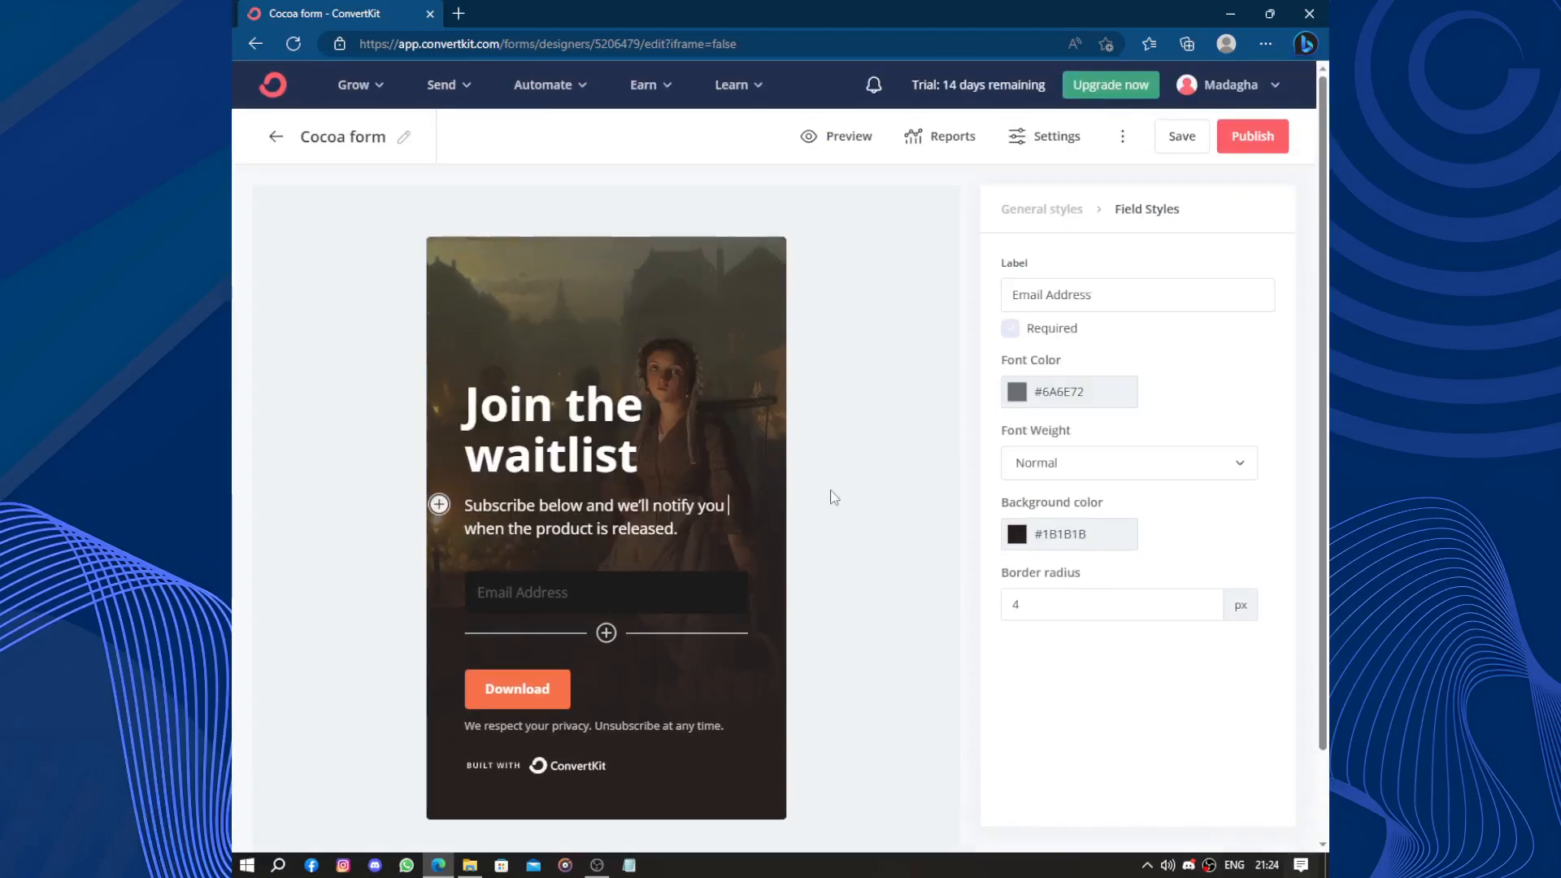
pyautogui.moveTo(712, 534); pyautogui.dragTo(447, 500)
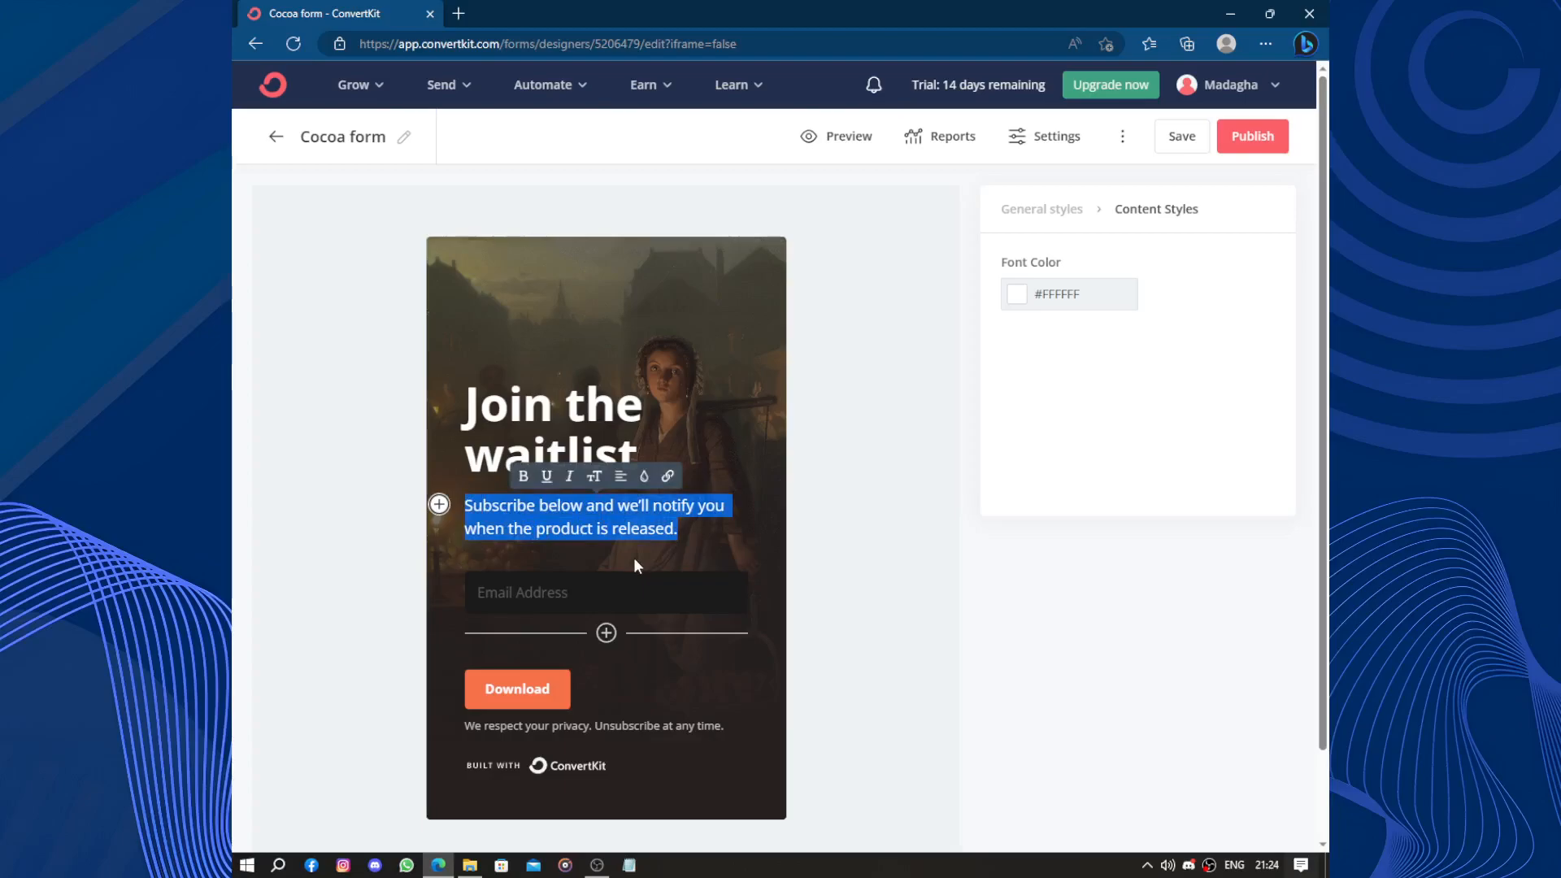
pyautogui.write('7t ti')
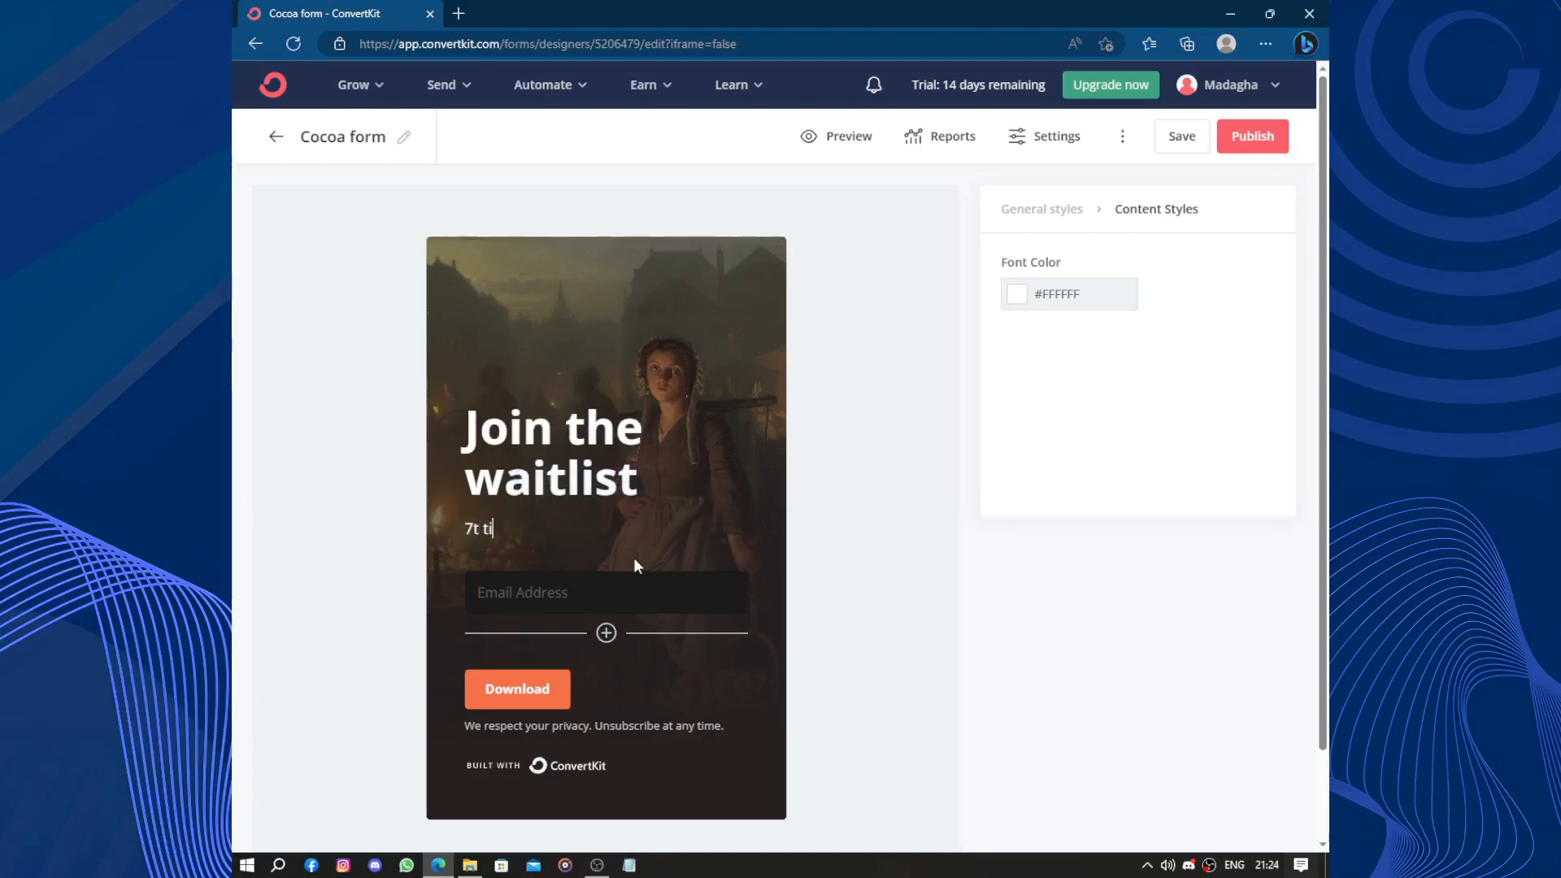
pyautogui.write('zk hna')
pyautogui.click(846, 496)
# Return to the general styles and select the Join the waitlist heading.
pyautogui.click(611, 525)
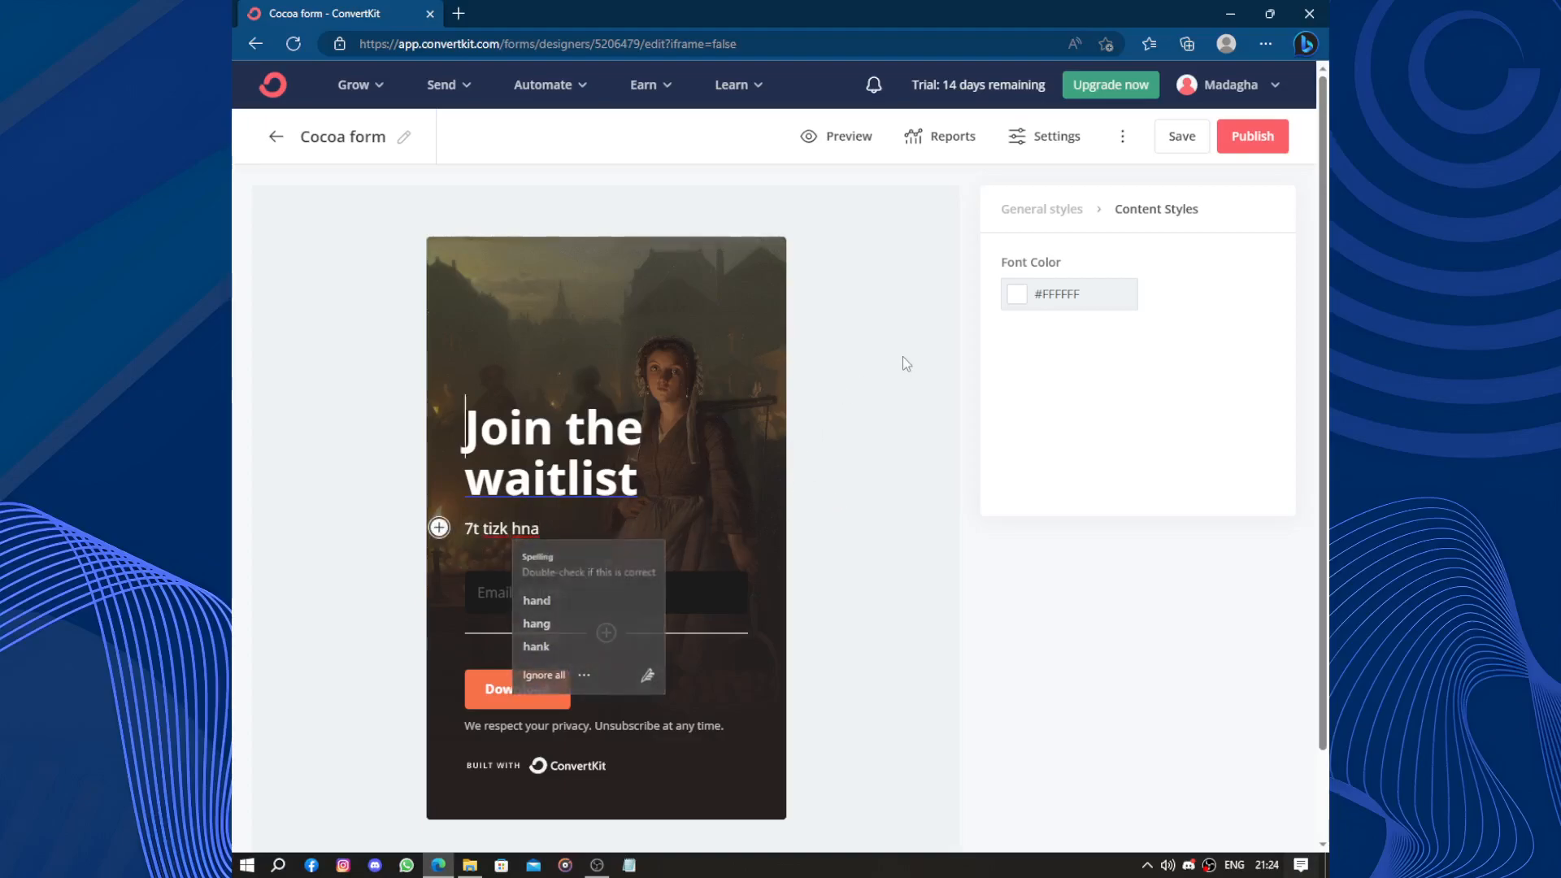
pyautogui.click(1040, 213)
pyautogui.moveTo(680, 471); pyautogui.dragTo(512, 431)
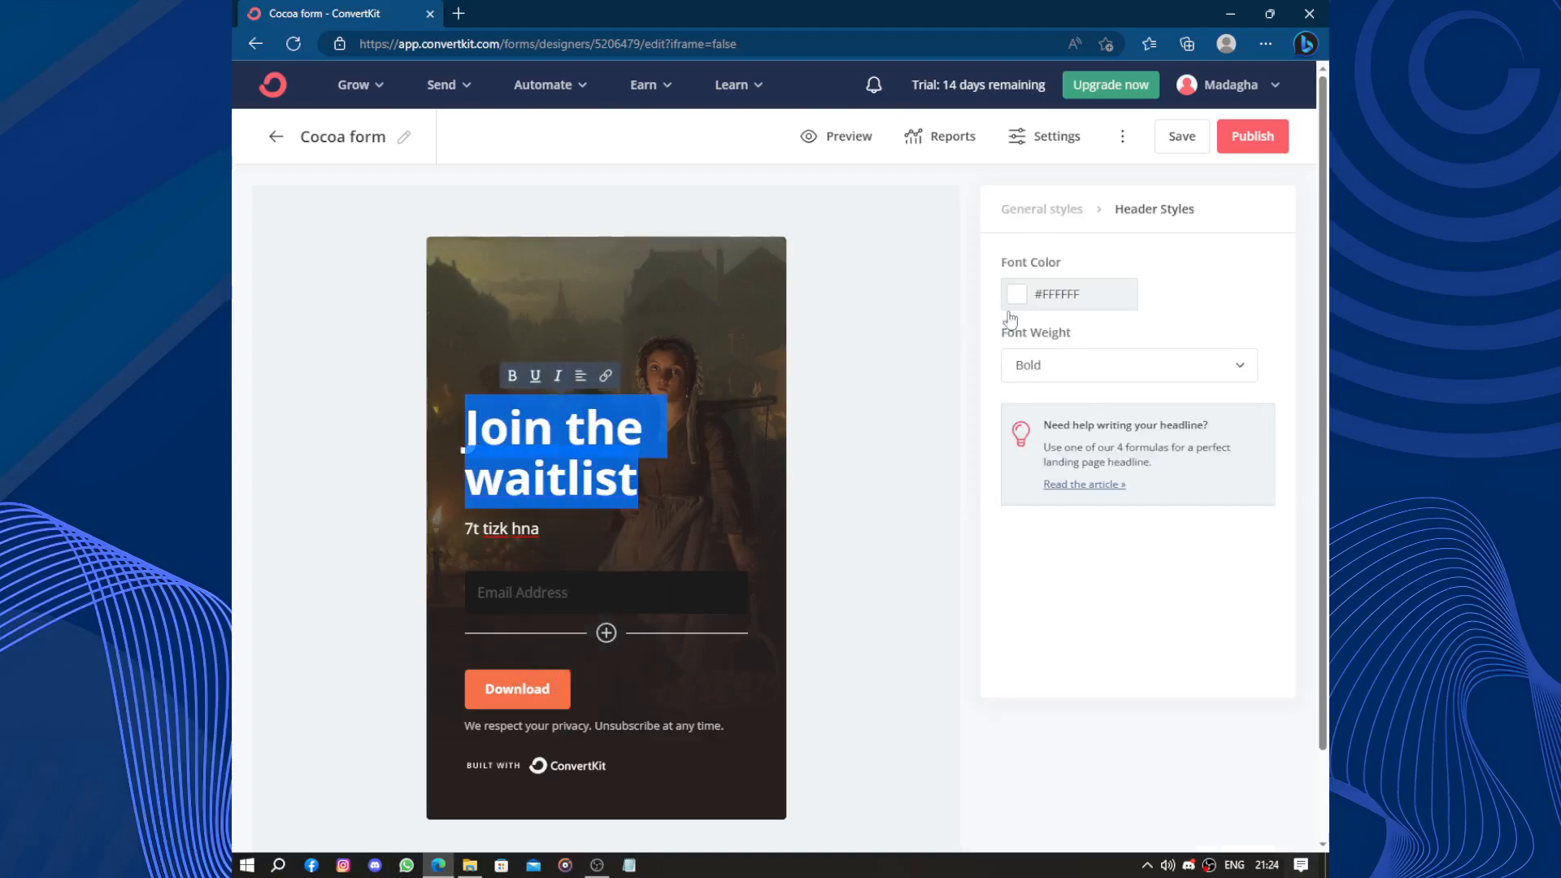
# Set the Join the waitlist heading's font colour to dark brown #473737.
pyautogui.click(1040, 296)
pyautogui.click(1096, 352)
pyautogui.click(1125, 343)
pyautogui.click(1106, 363)
pyautogui.moveTo(1043, 336)
pyautogui.mouseDown()
pyautogui.moveTo(1122, 362)
pyautogui.moveTo(1043, 388)
pyautogui.moveTo(1055, 432)
pyautogui.moveTo(1021, 416)
pyautogui.moveTo(1032, 404)
pyautogui.moveTo(1036, 423)
pyautogui.mouseUp()
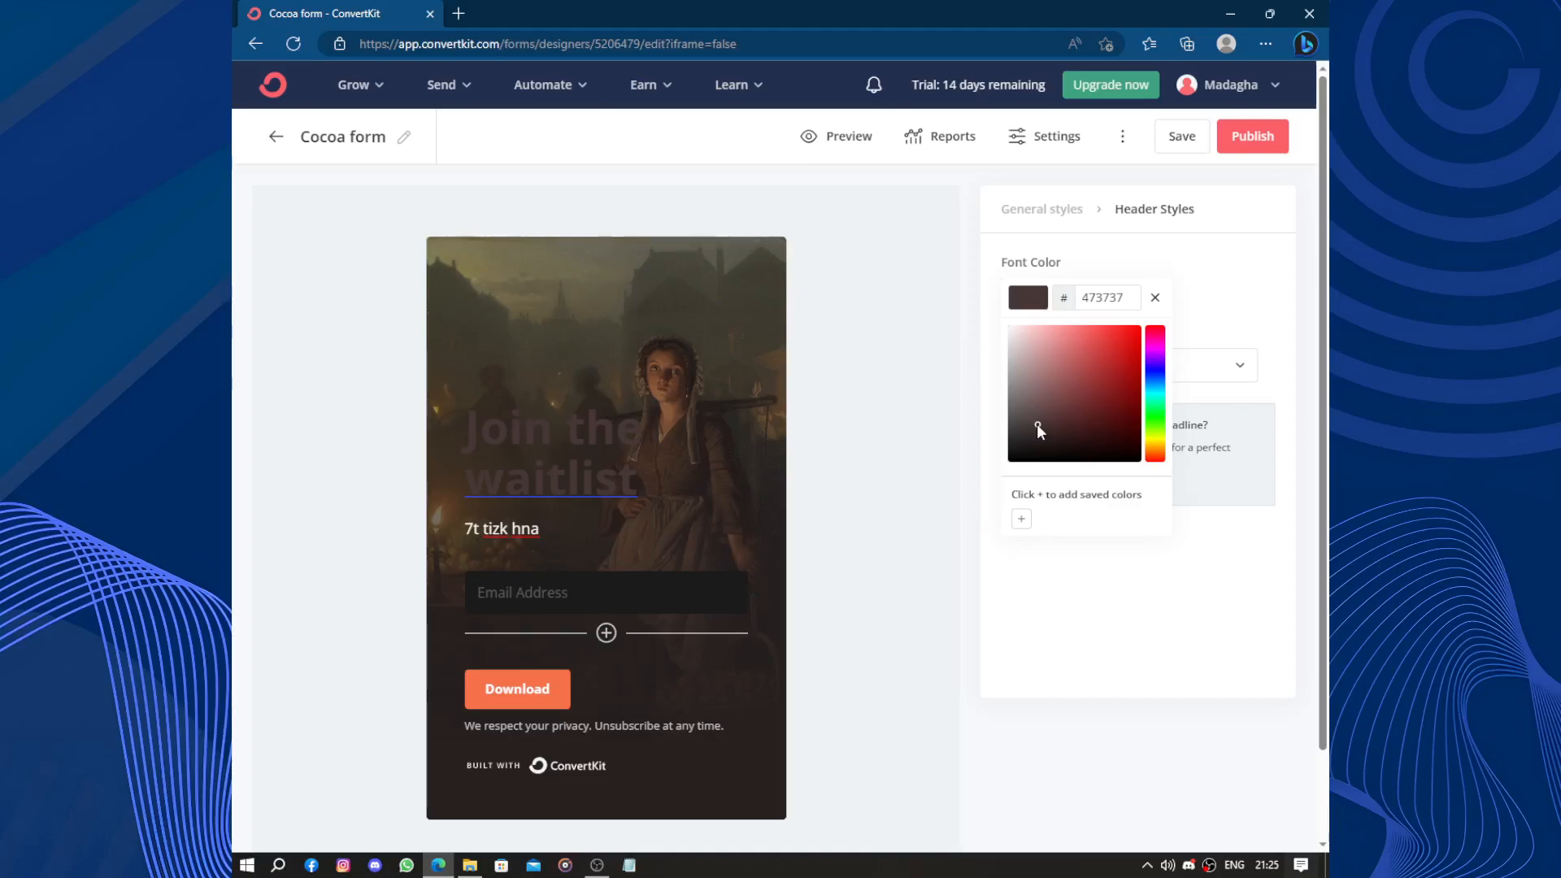
pyautogui.click(959, 434)
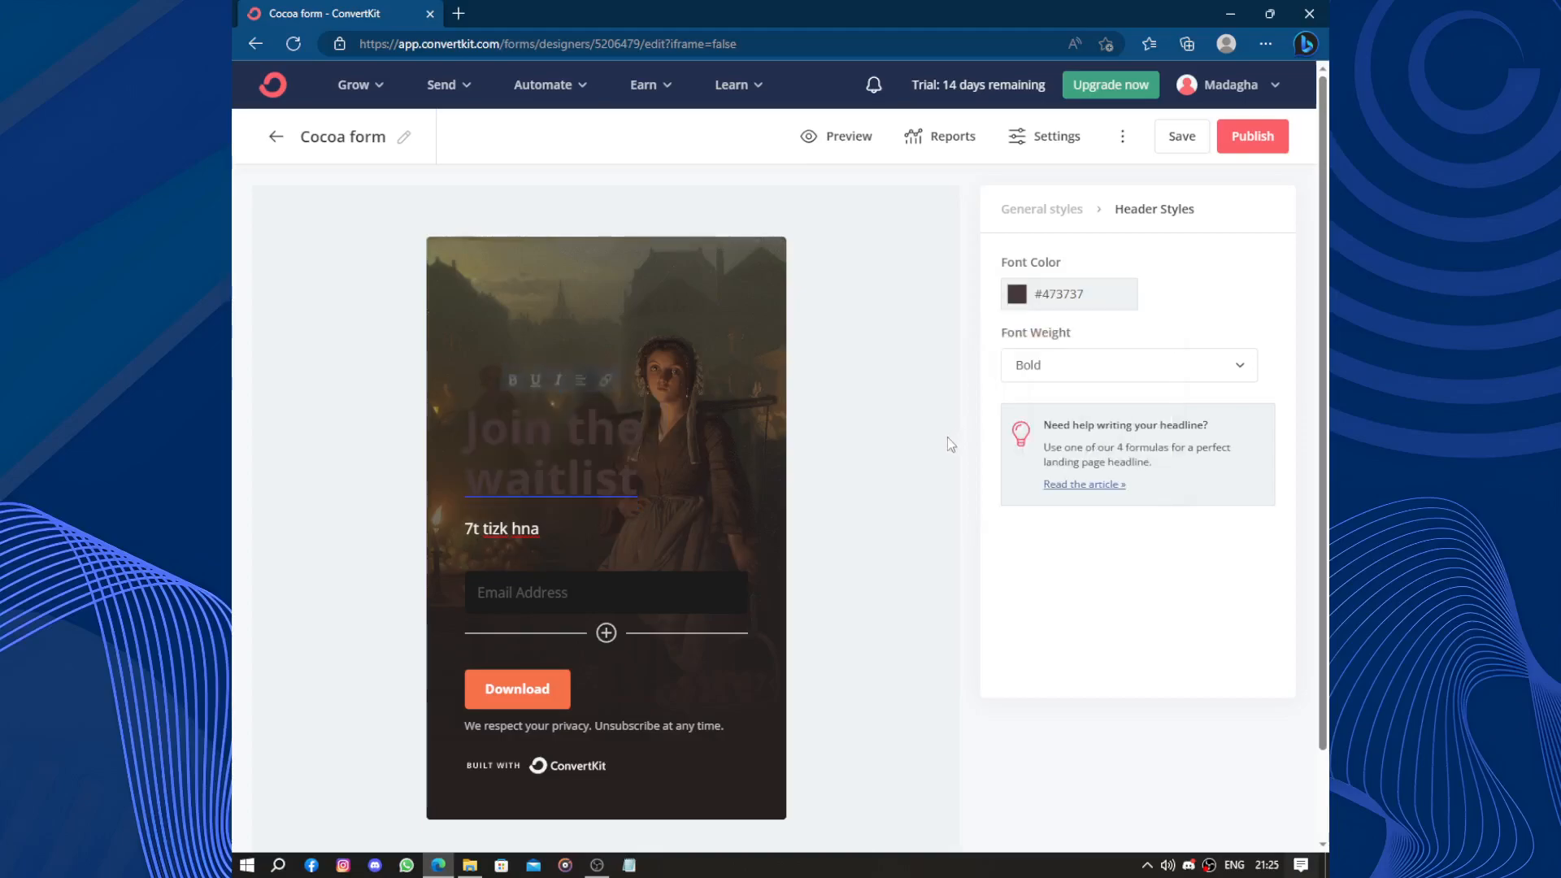
# Bring up the Download button's style settings and select its text.
pyautogui.scroll(-2, 872, 566)
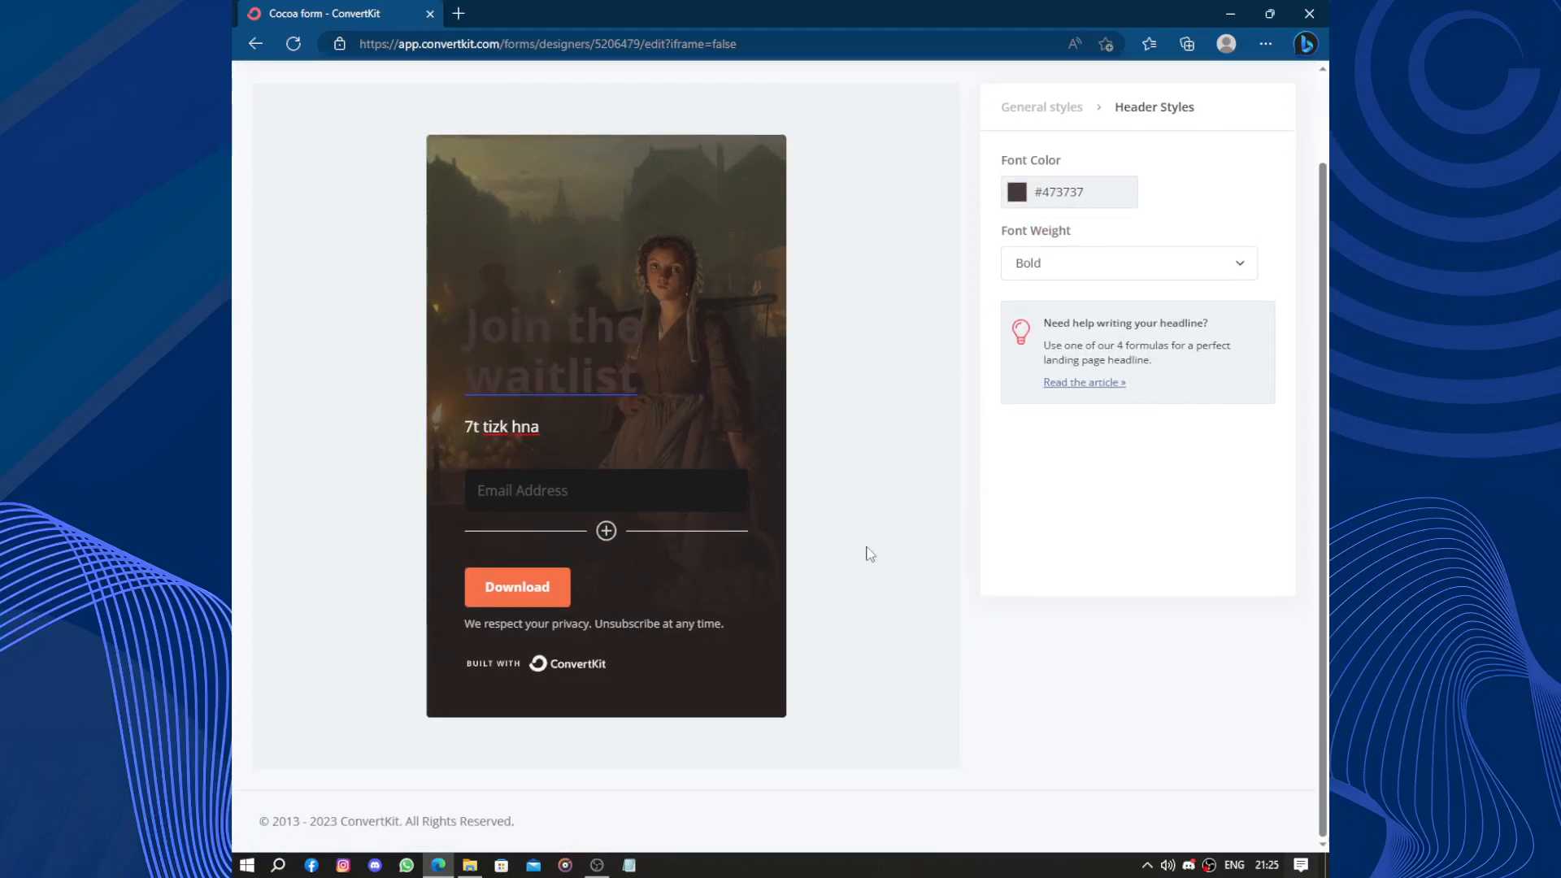
pyautogui.scroll(2, 870, 554)
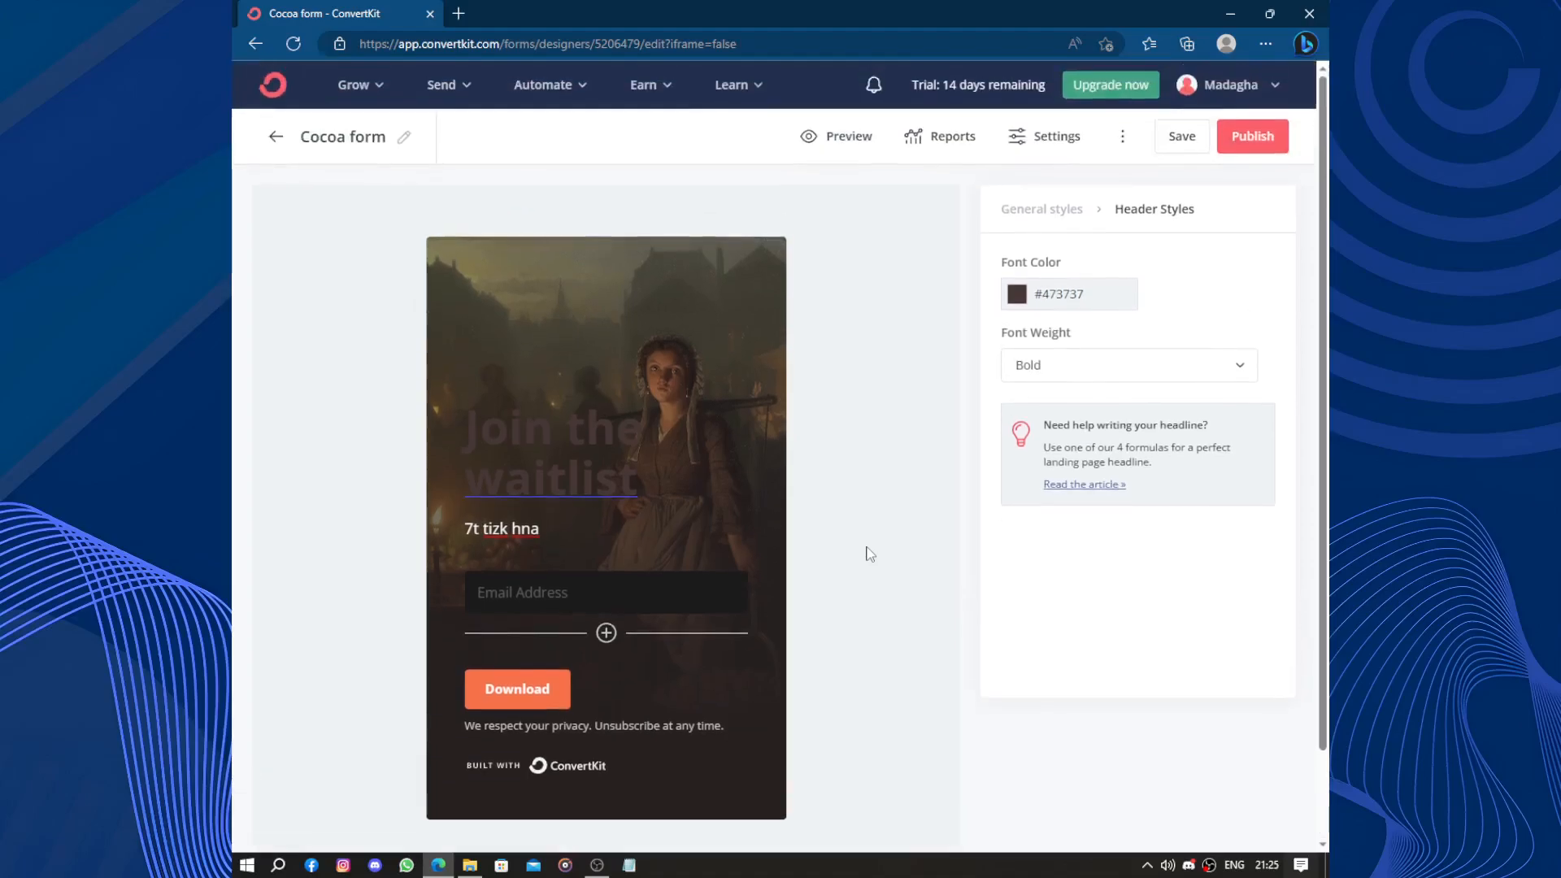
pyautogui.click(534, 704)
pyautogui.moveTo(556, 696); pyautogui.dragTo(478, 704)
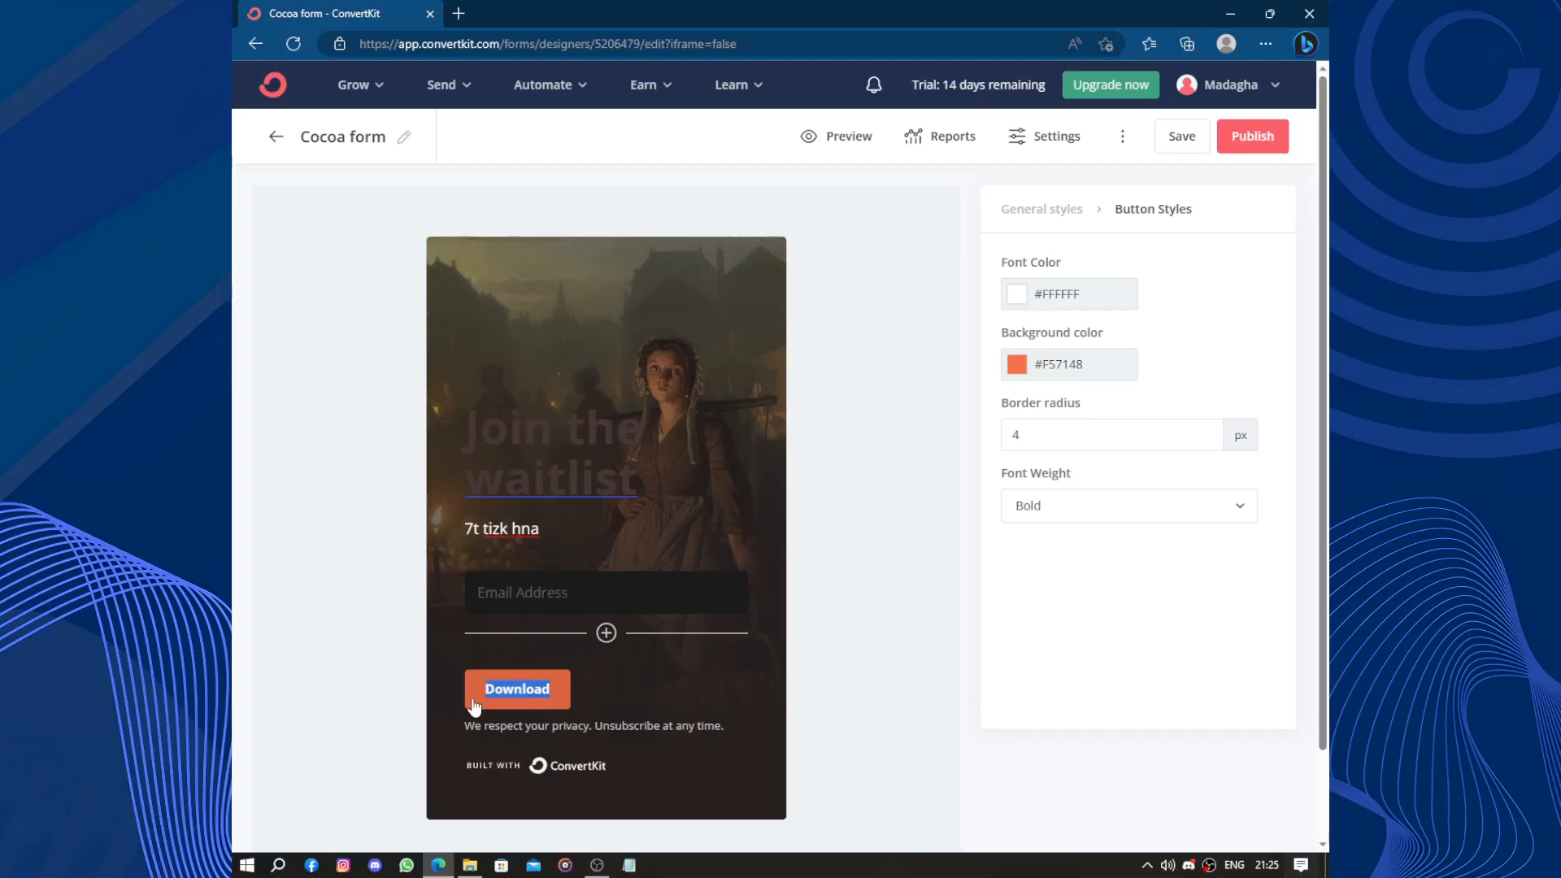
# Change the button text to JOIN and darken its background from #F57148 to #A85B44.
pyautogui.write('JOIN')
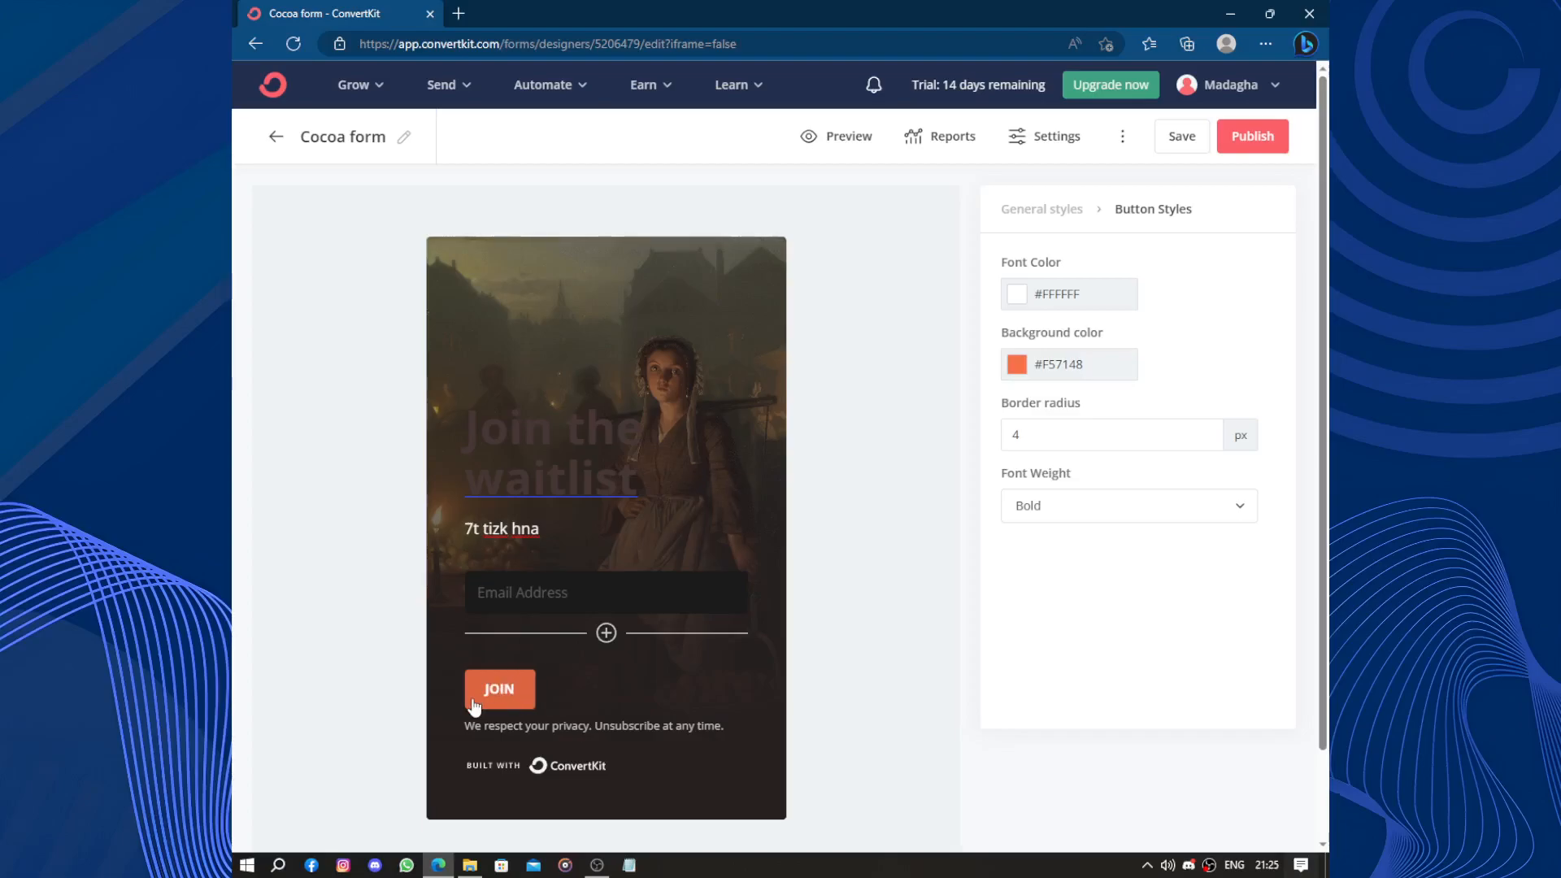
pyautogui.click(1038, 371)
pyautogui.click(1086, 428)
pyautogui.click(1086, 442)
pyautogui.click(910, 532)
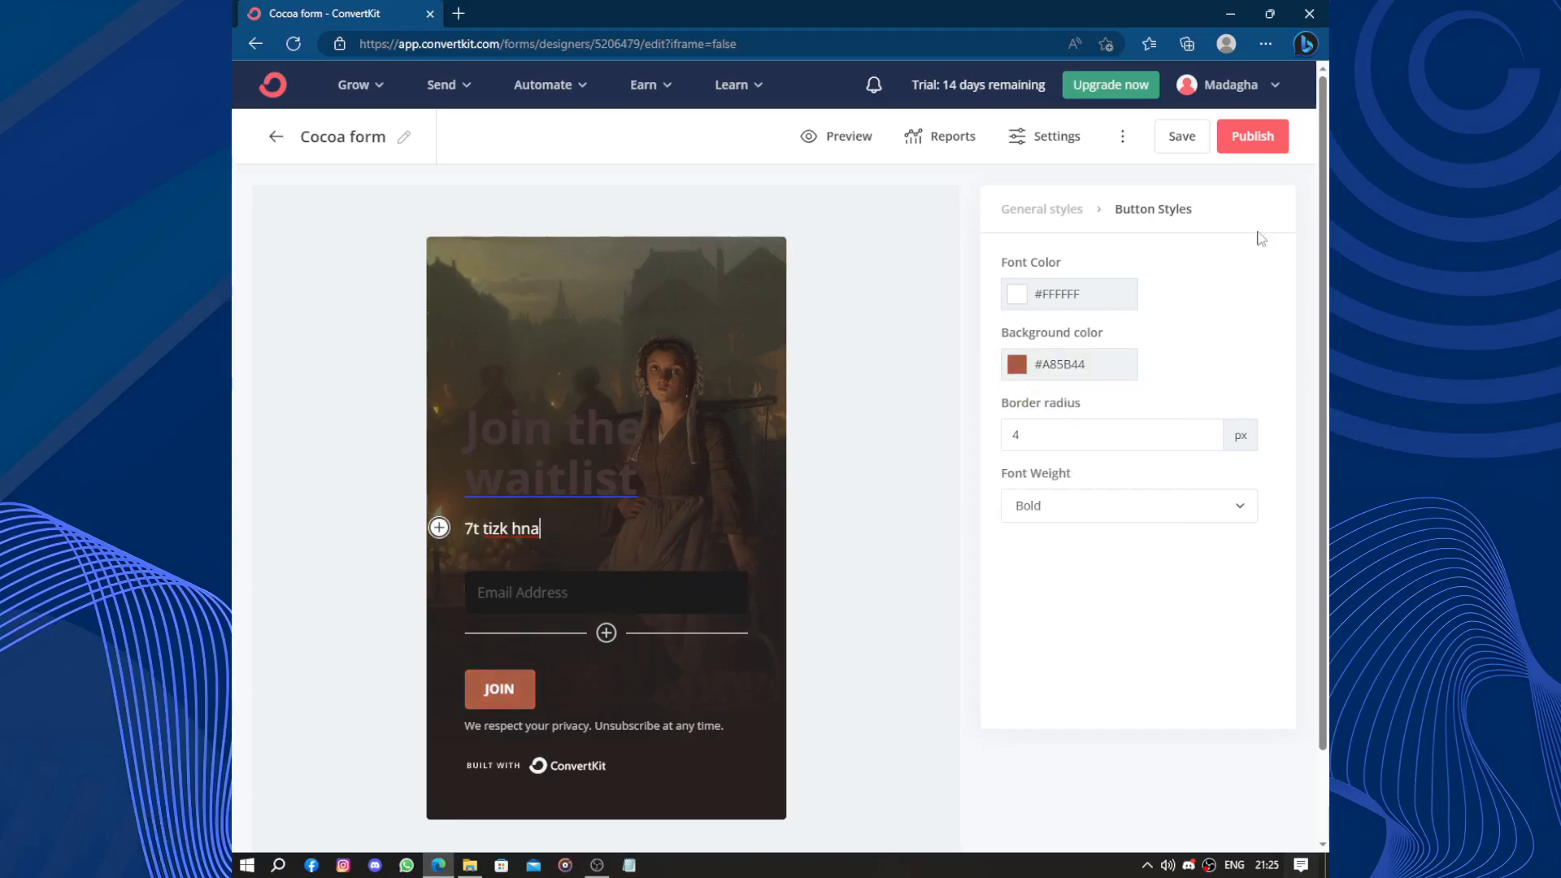
# Publish the form, view its HTML embed code and hosted share link, and copy the link.
pyautogui.click(1251, 136)
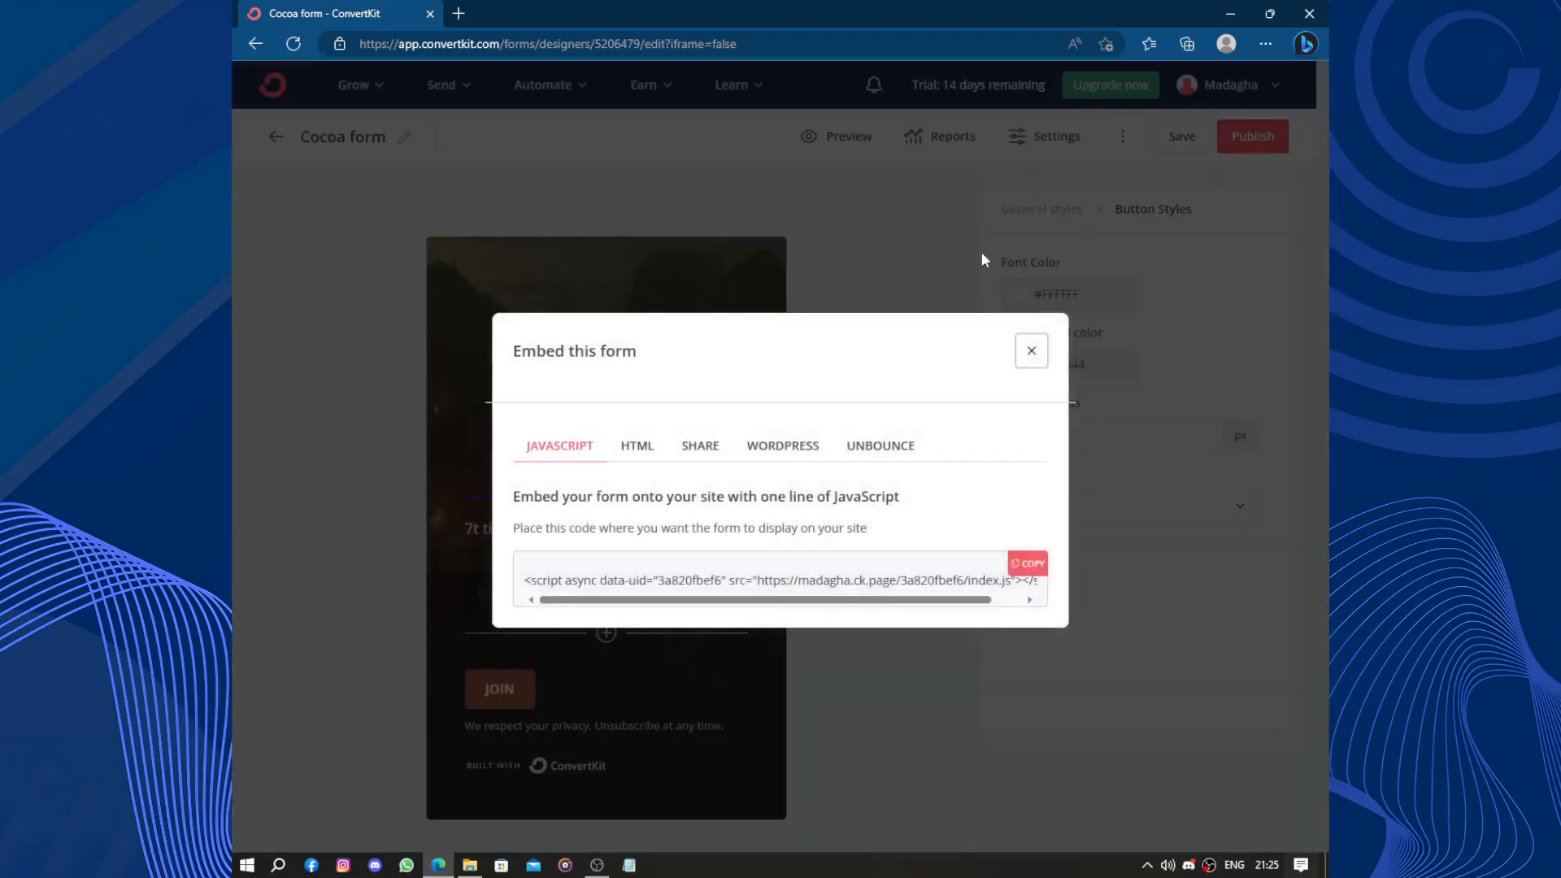
pyautogui.click(644, 453)
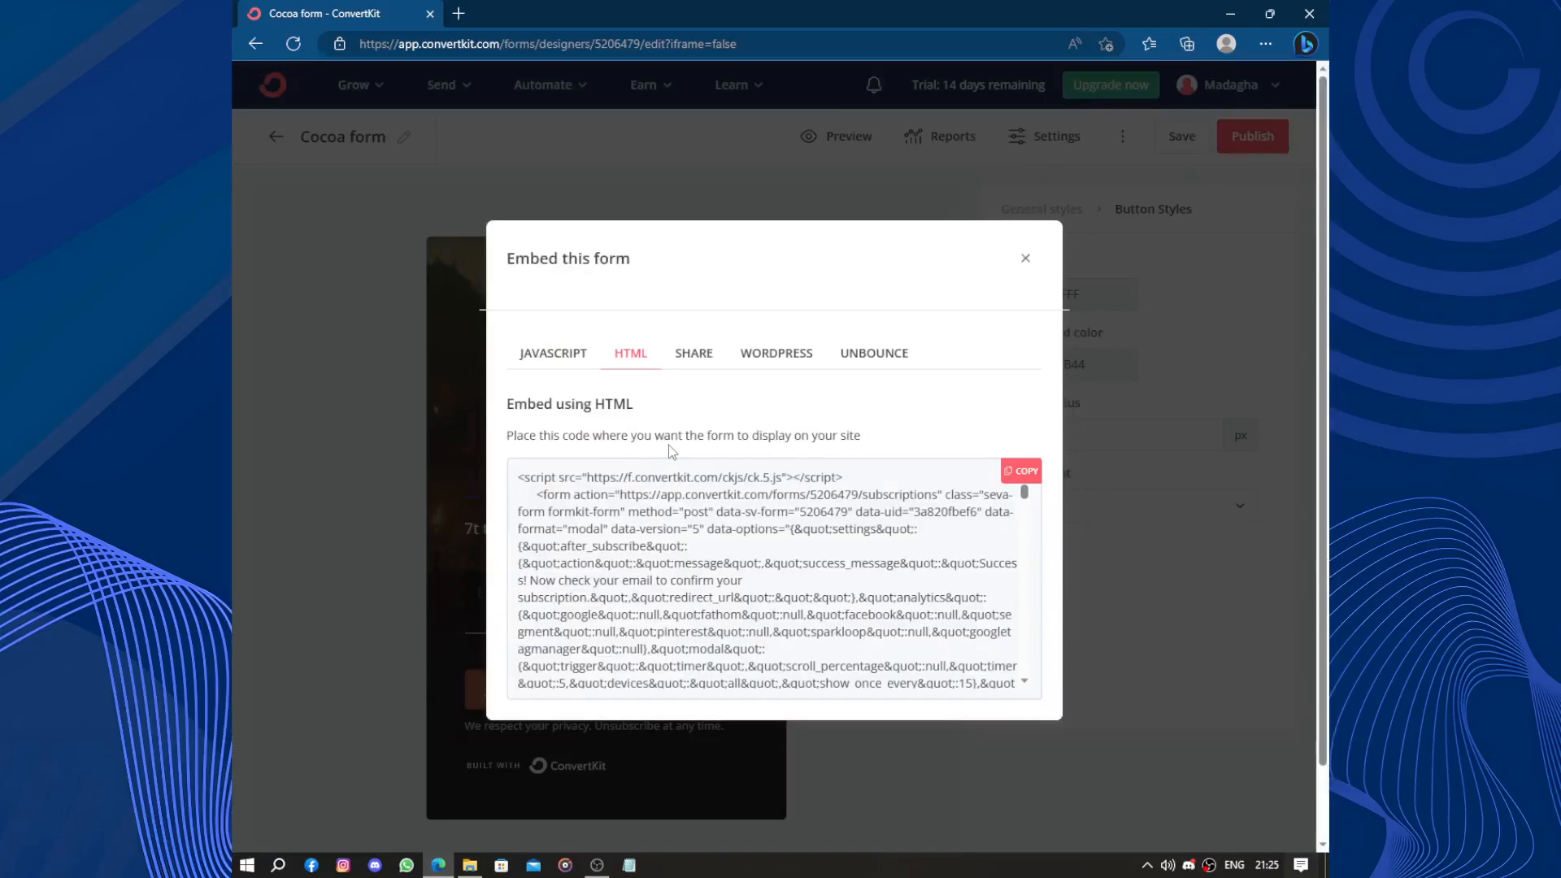
pyautogui.click(702, 355)
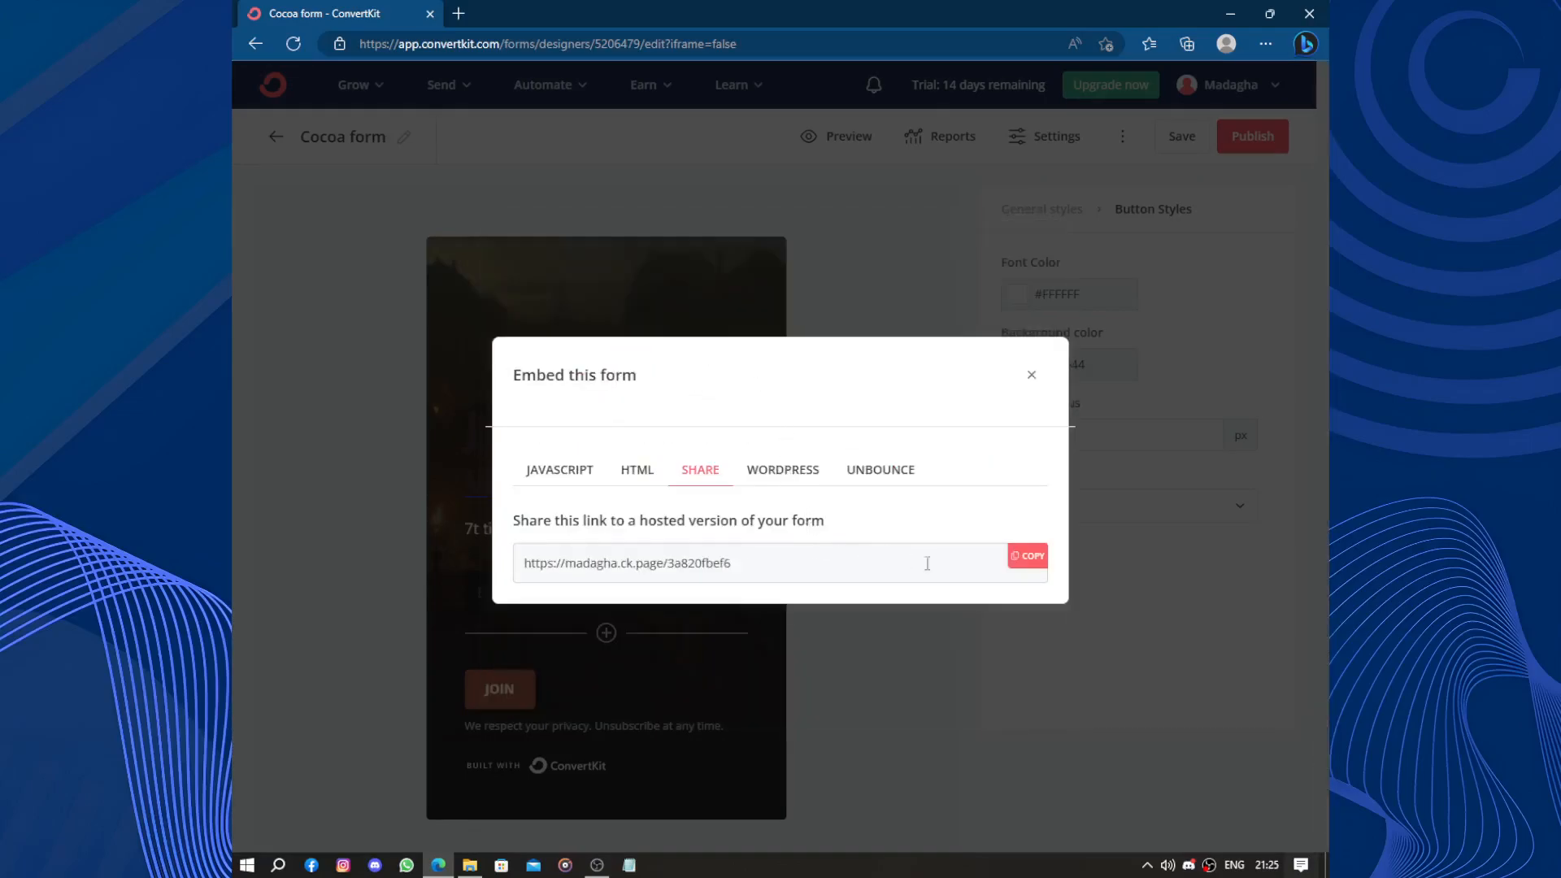
pyautogui.click(1028, 557)
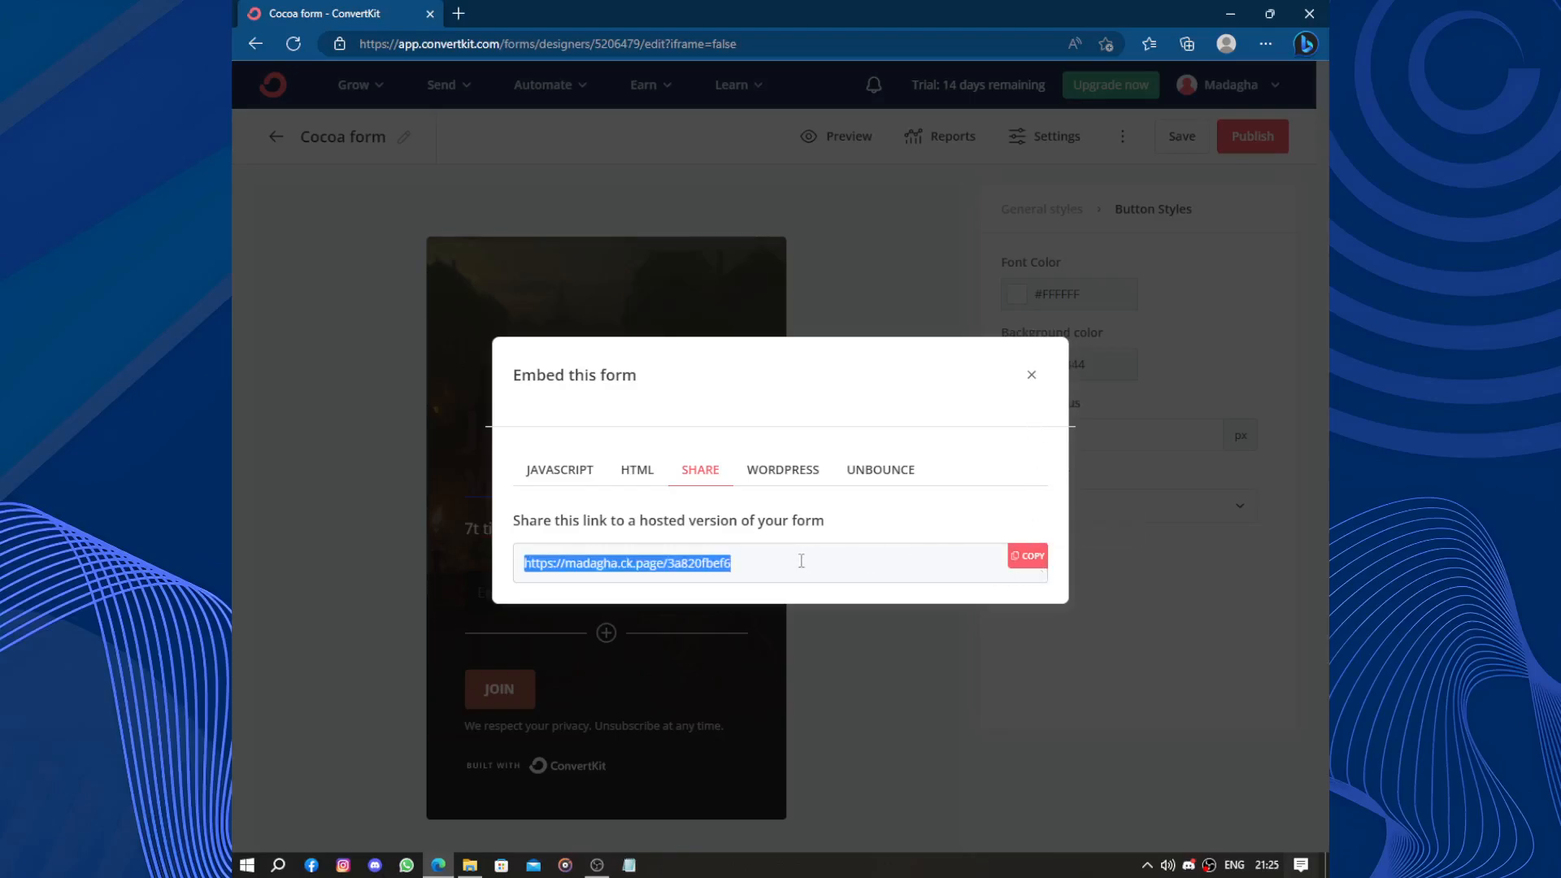
pyautogui.click(1029, 375)
pyautogui.click(1247, 138)
# Save the form changes and check its one-line JavaScript embed code.
pyautogui.click(1227, 158)
pyautogui.click(1183, 140)
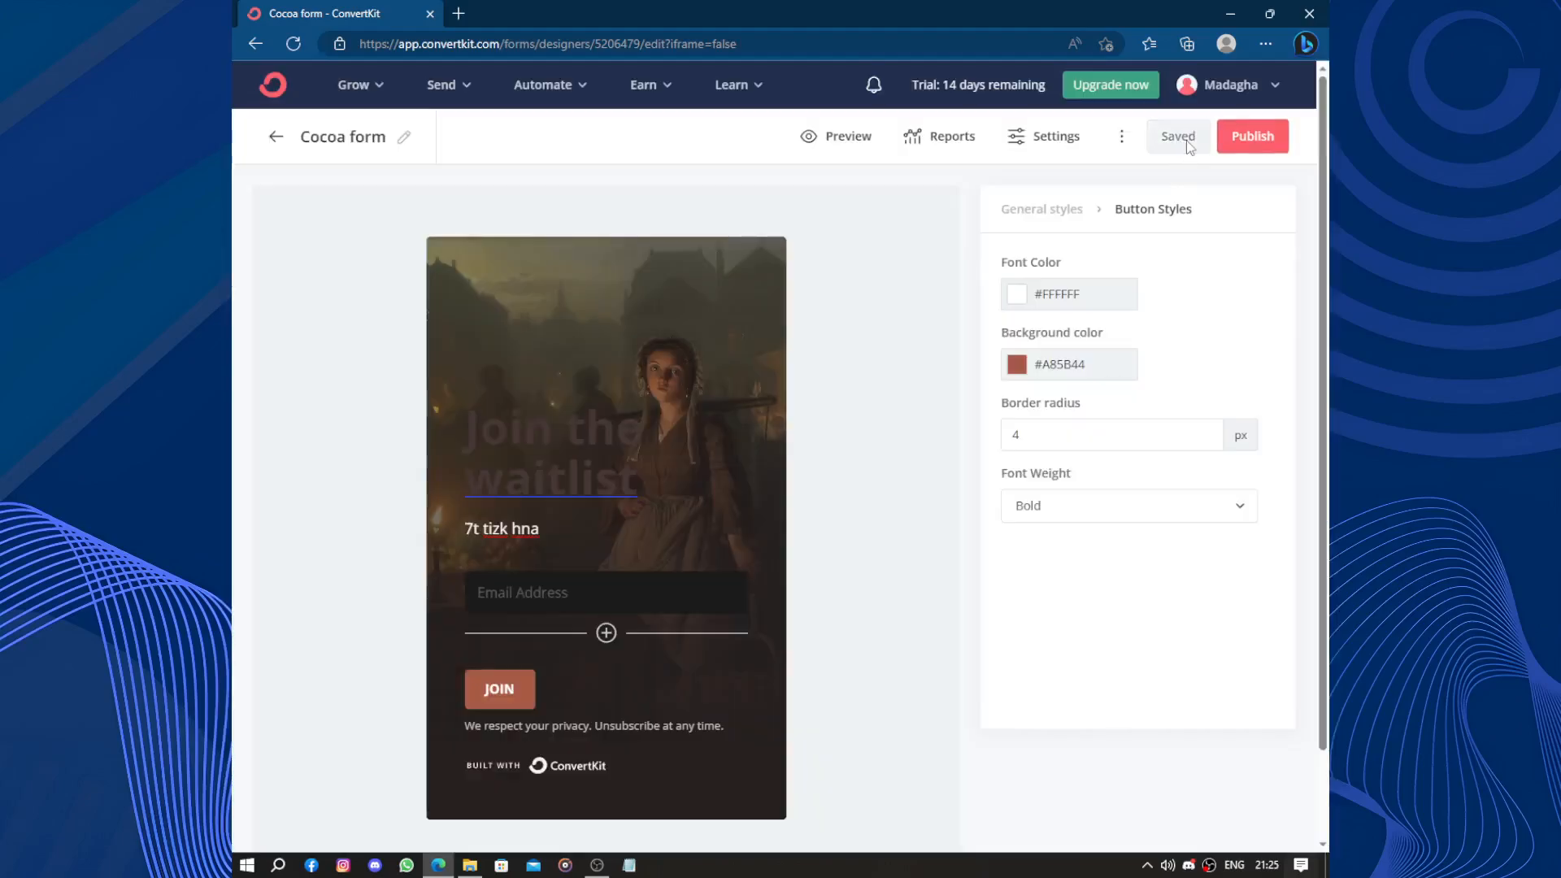
pyautogui.click(1249, 137)
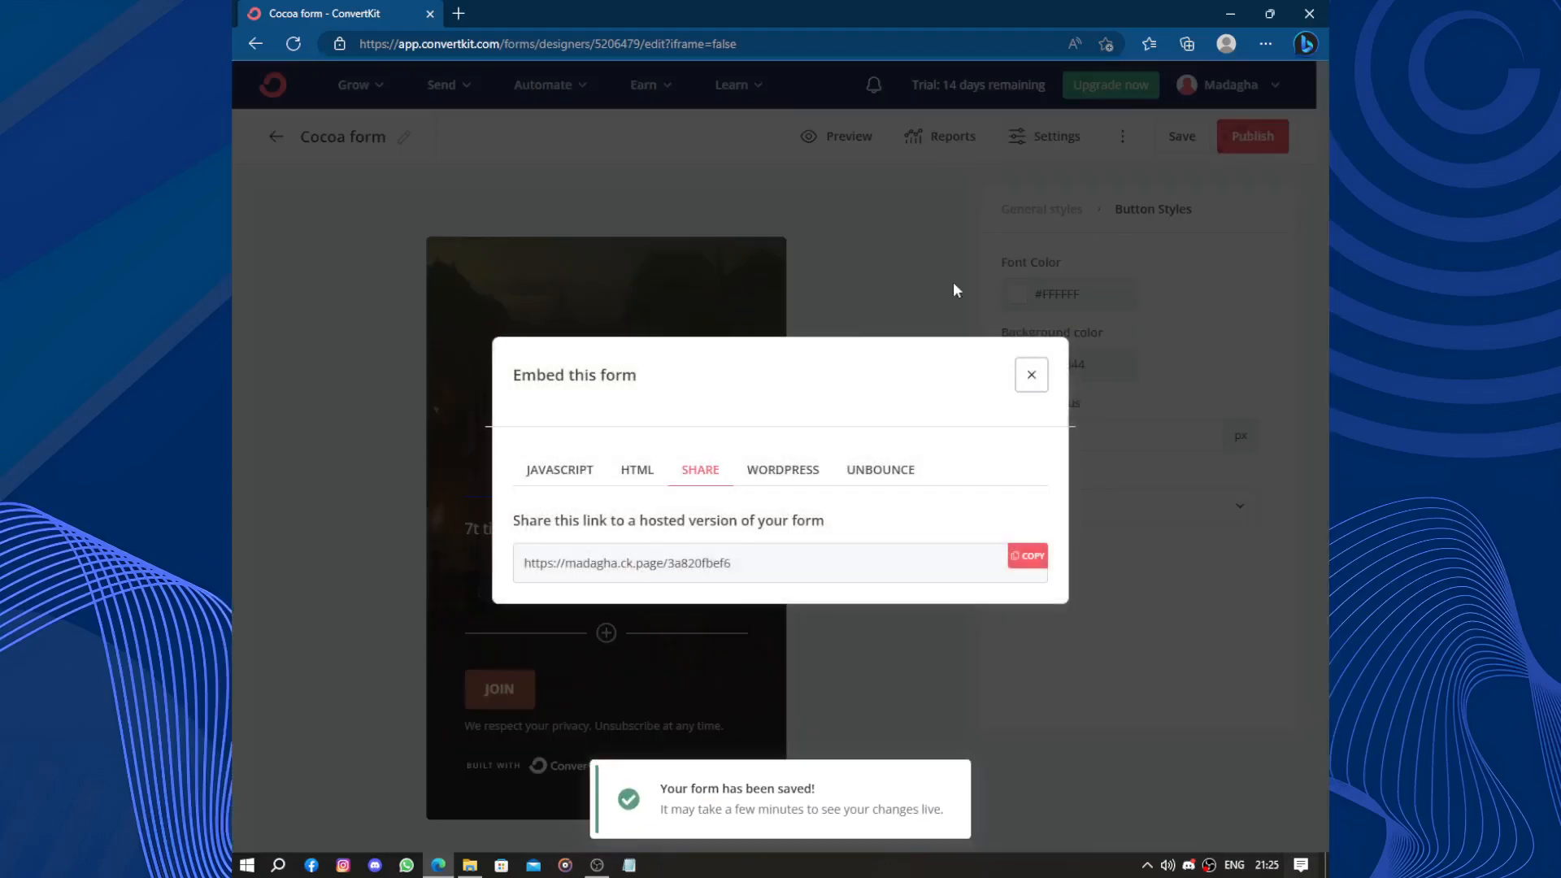
pyautogui.click(870, 473)
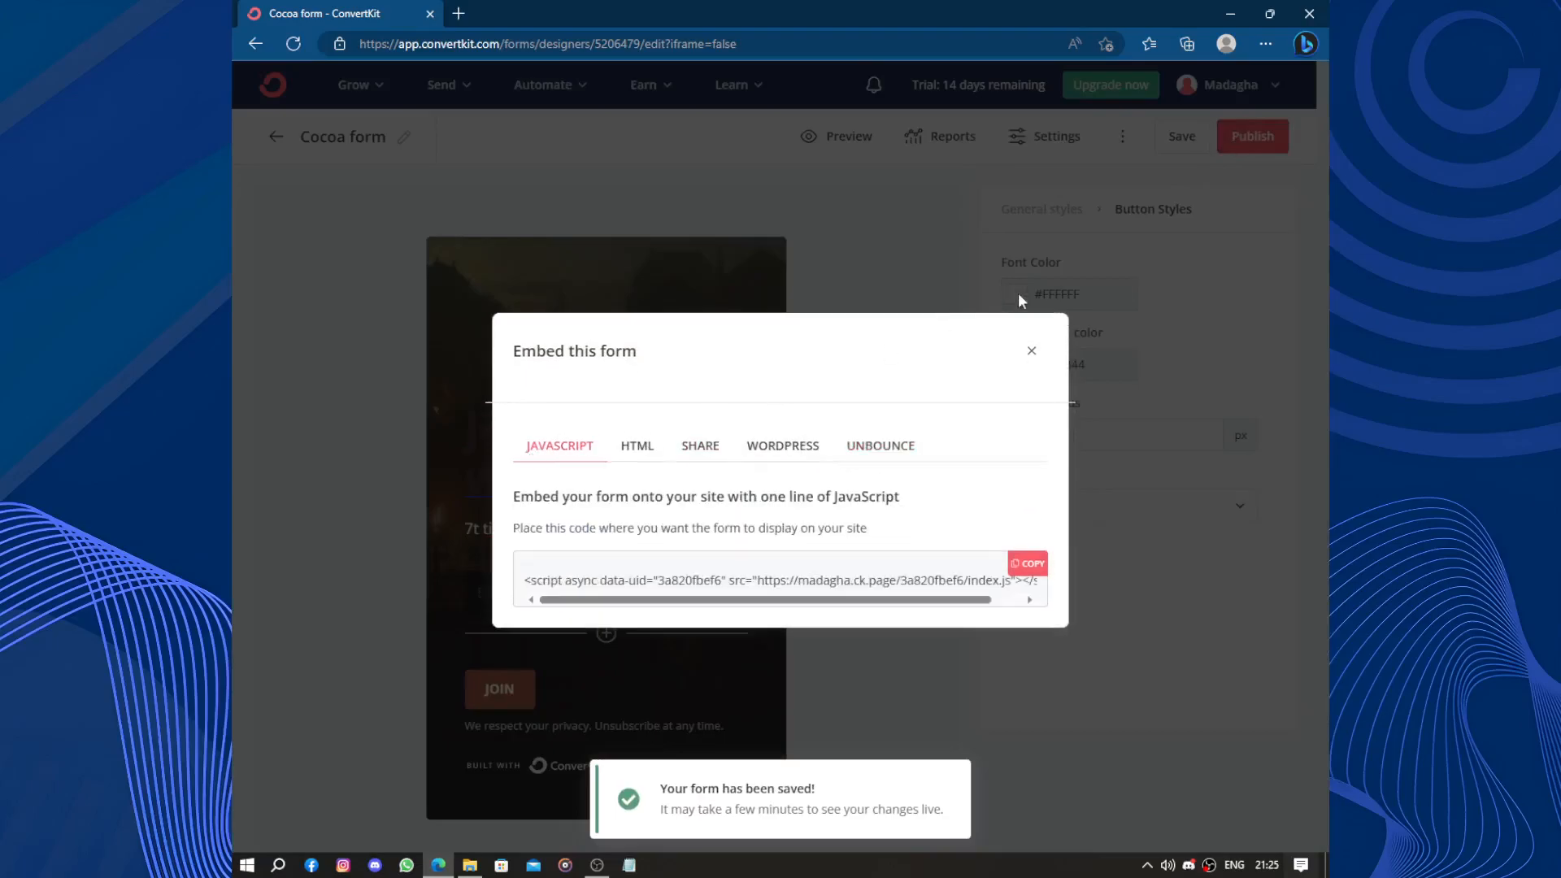
pyautogui.click(1035, 350)
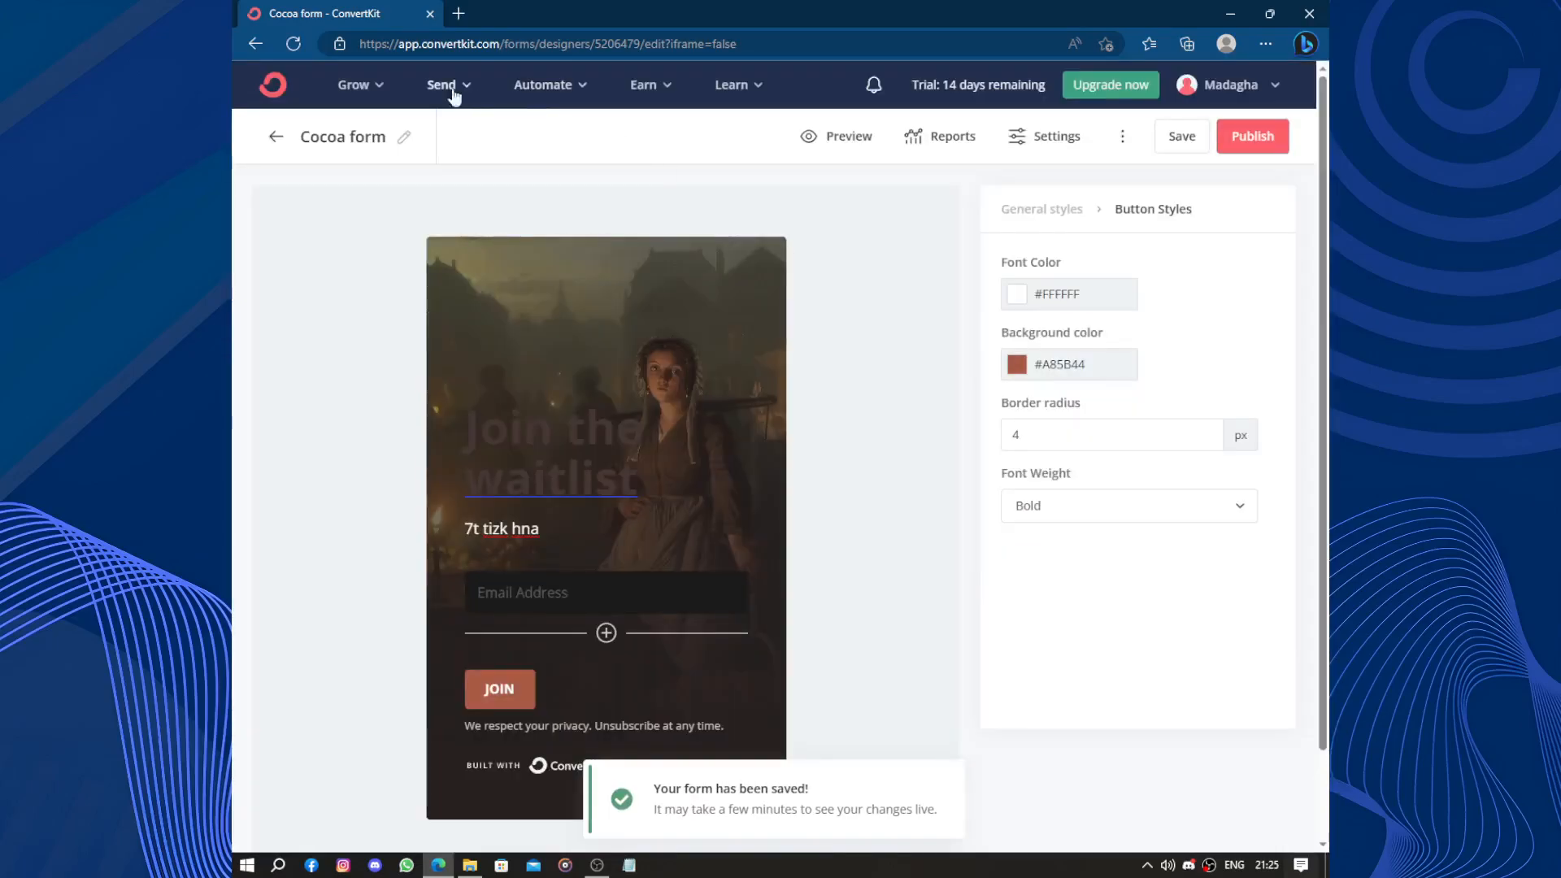
# Leave the form editor and go back through browser history to the account dashboard.
pyautogui.click(276, 140)
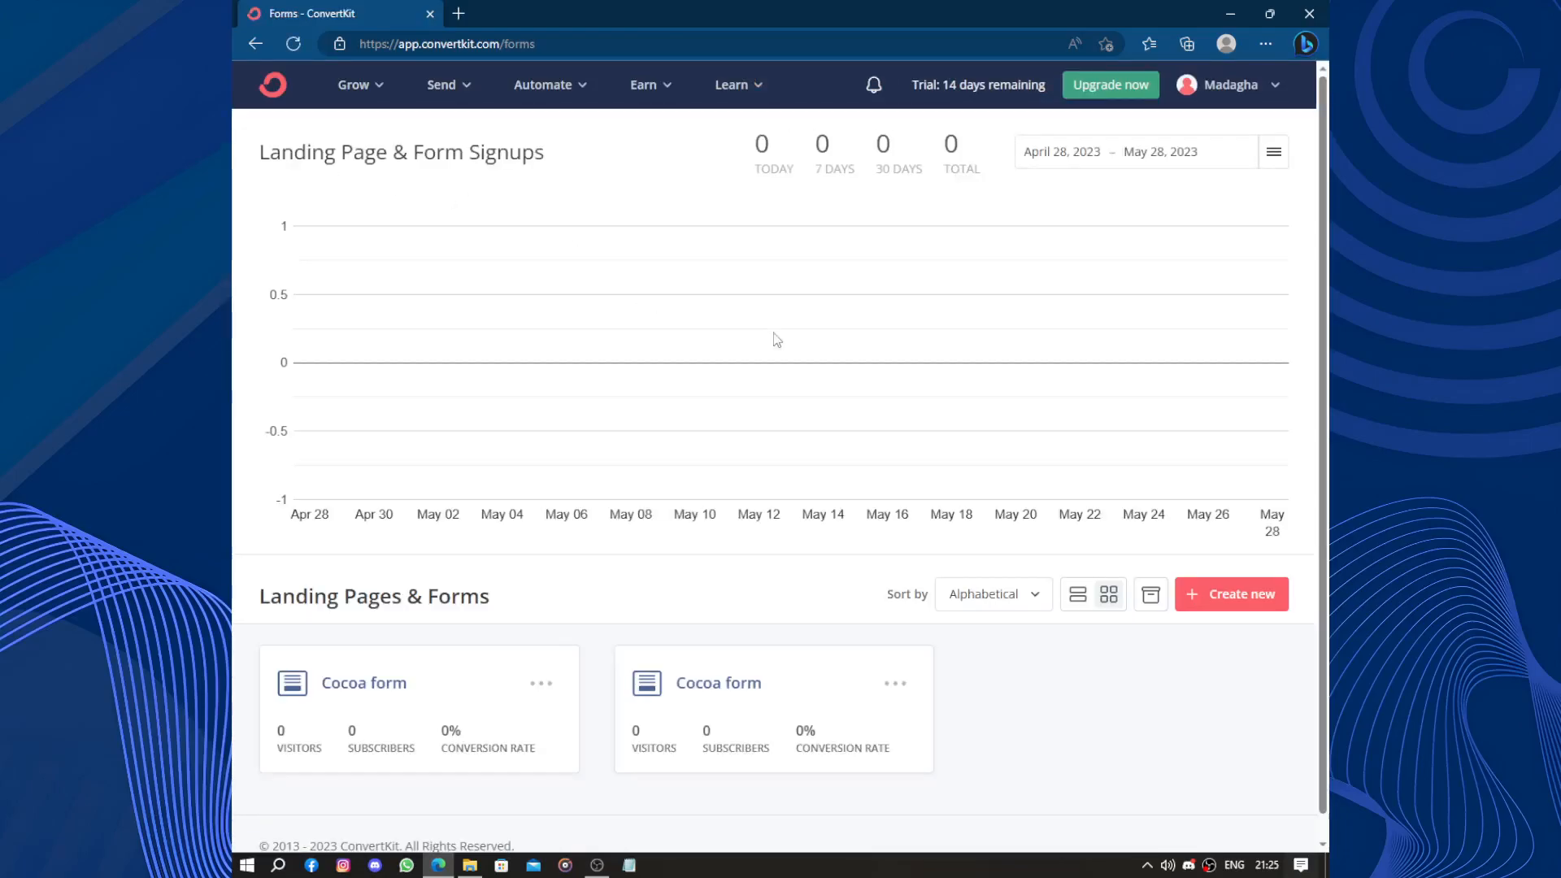
pyautogui.hotkey('alt', 'Left')
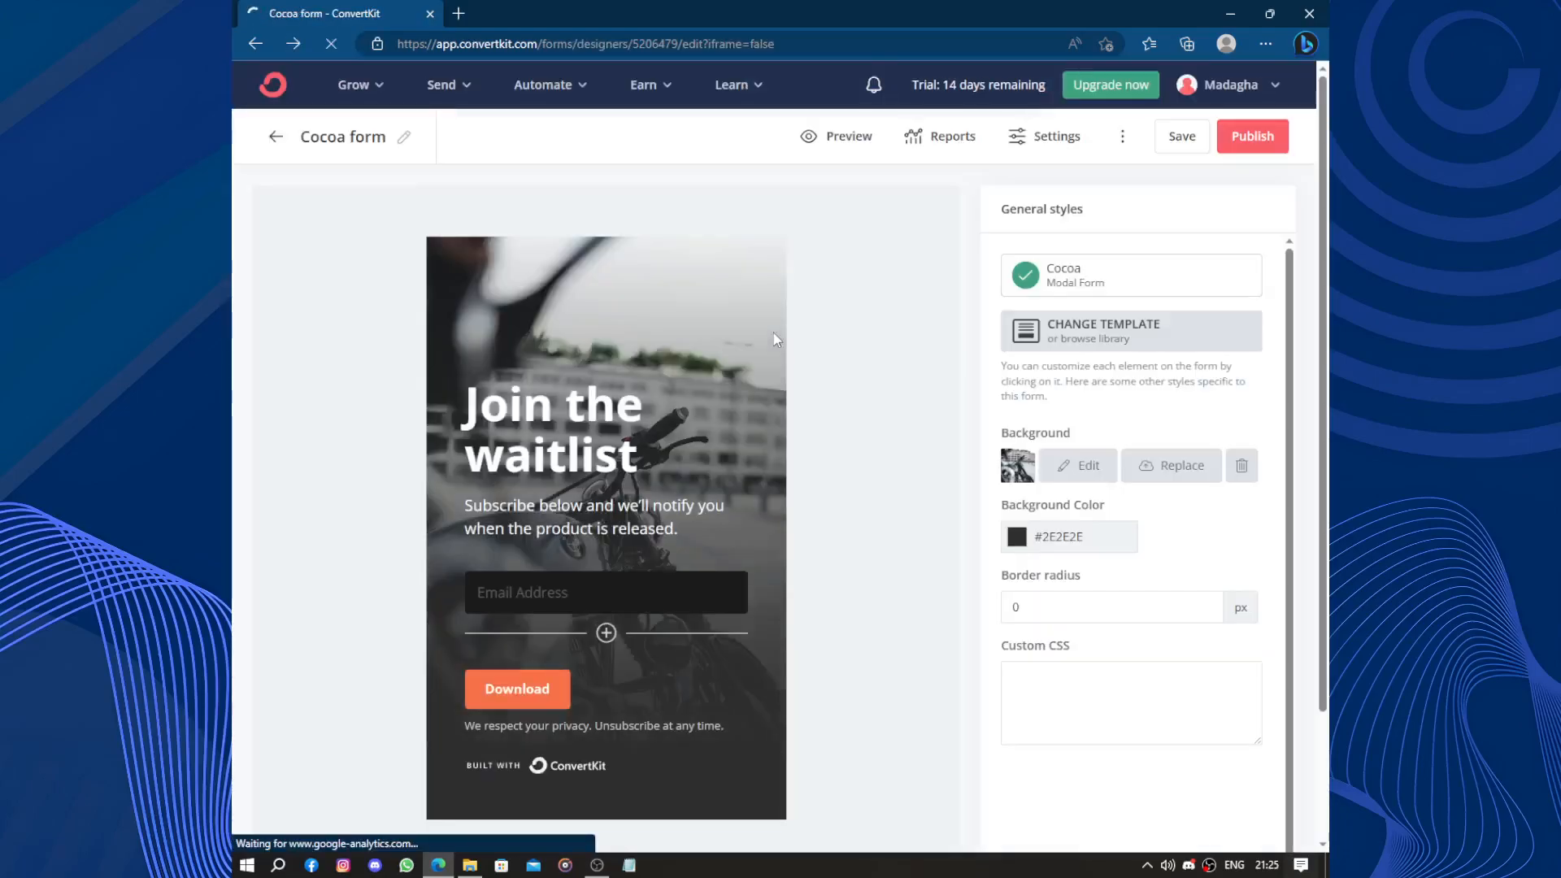
pyautogui.hotkey('alt', 'Left')
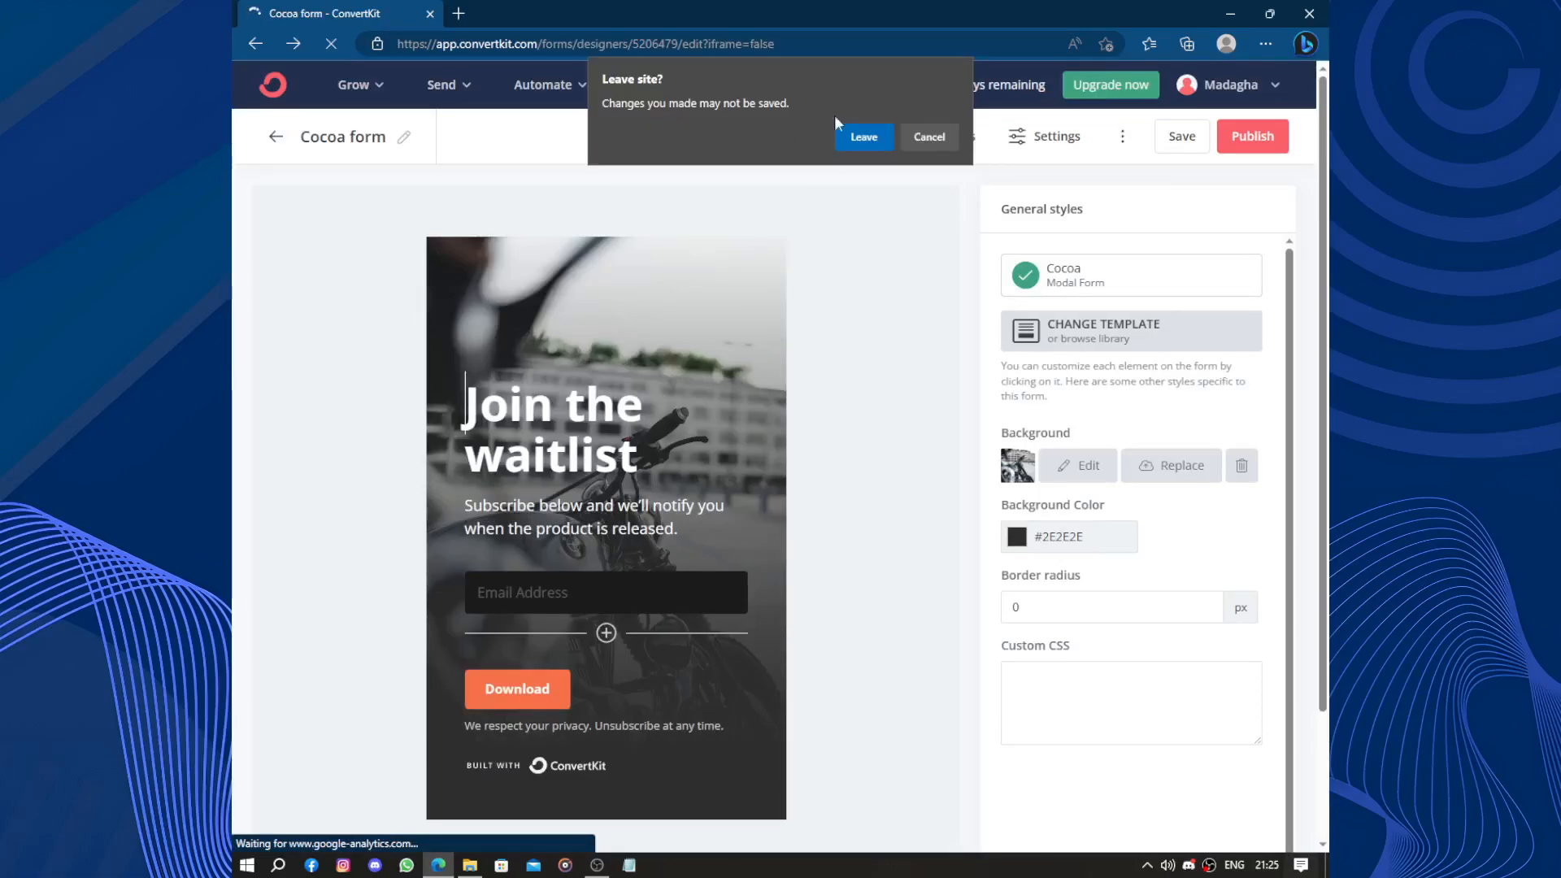
pyautogui.click(849, 136)
pyautogui.hotkey('alt', 'Left')
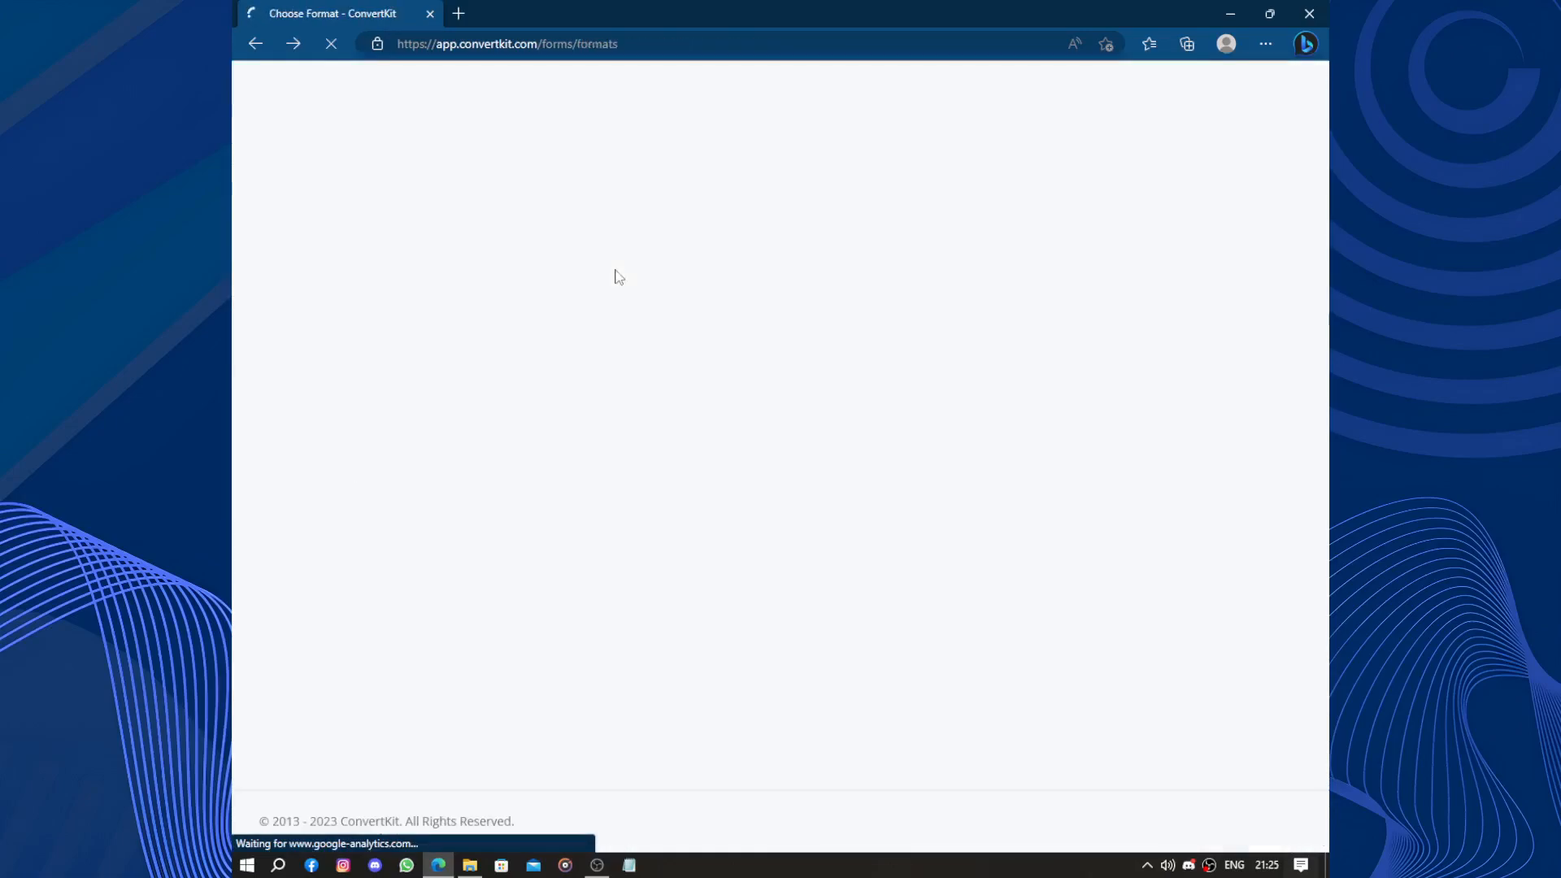
pyautogui.hotkey('alt', 'Left')
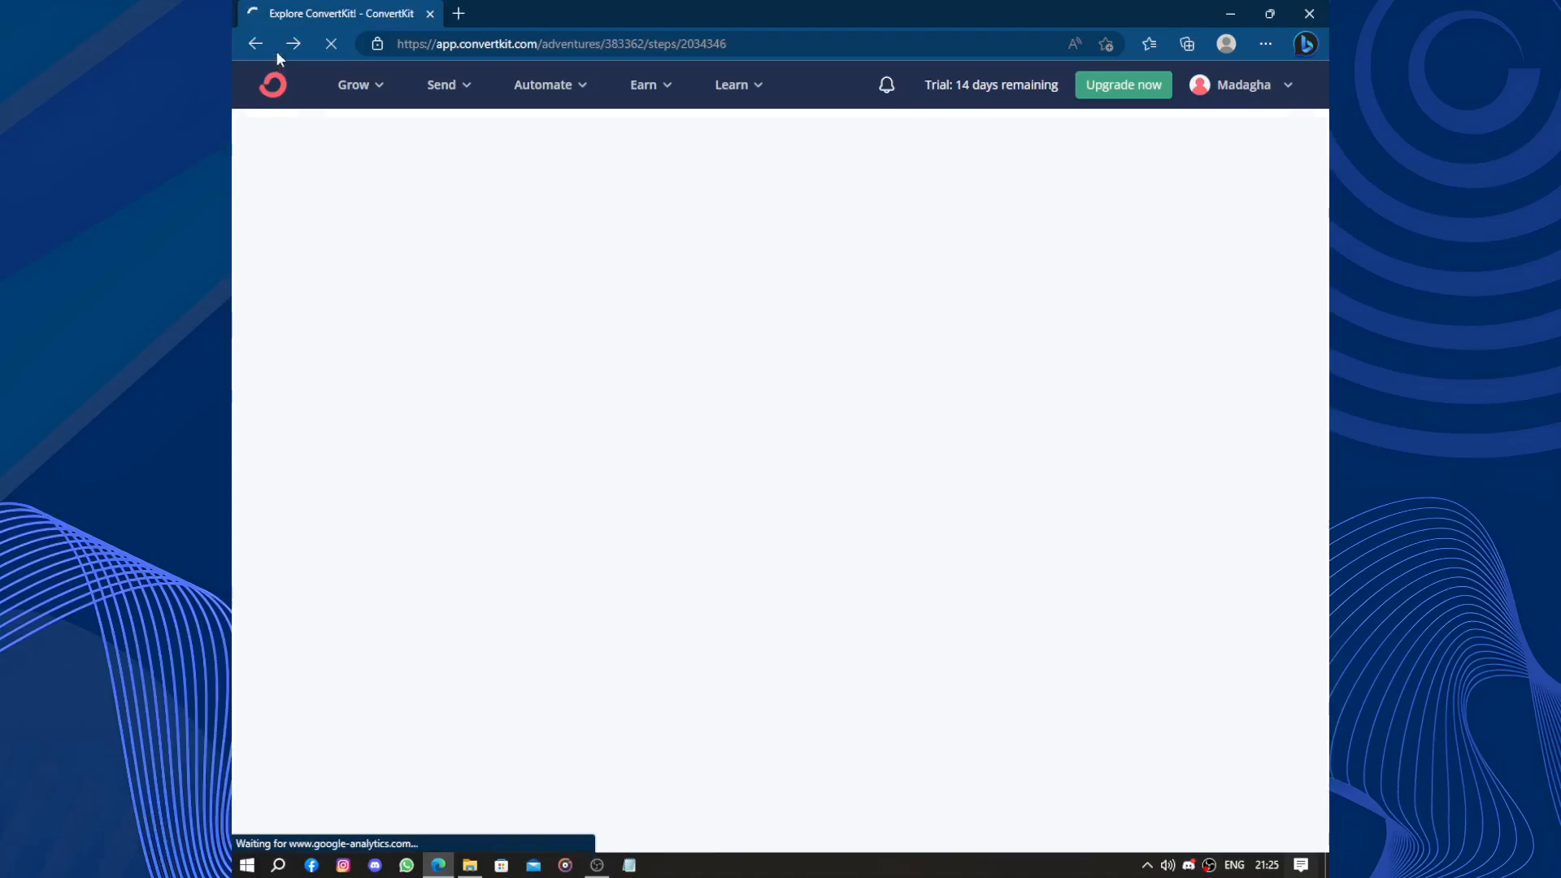
pyautogui.hotkey('alt', 'Left')
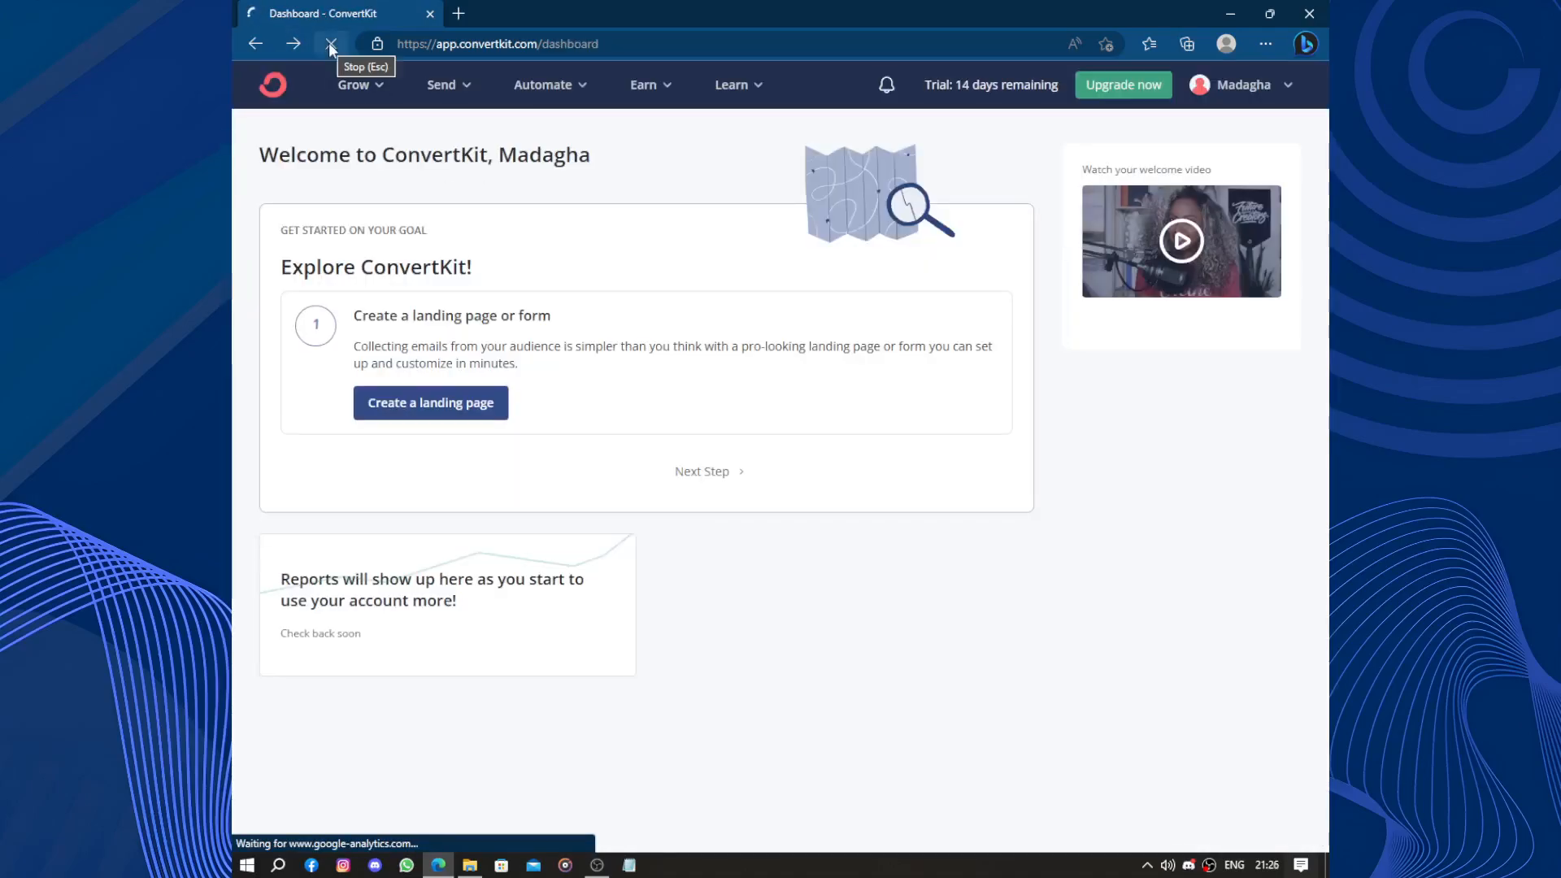
# Start creating a new landing page from the dashboard's getting-started guide.
pyautogui.click(435, 404)
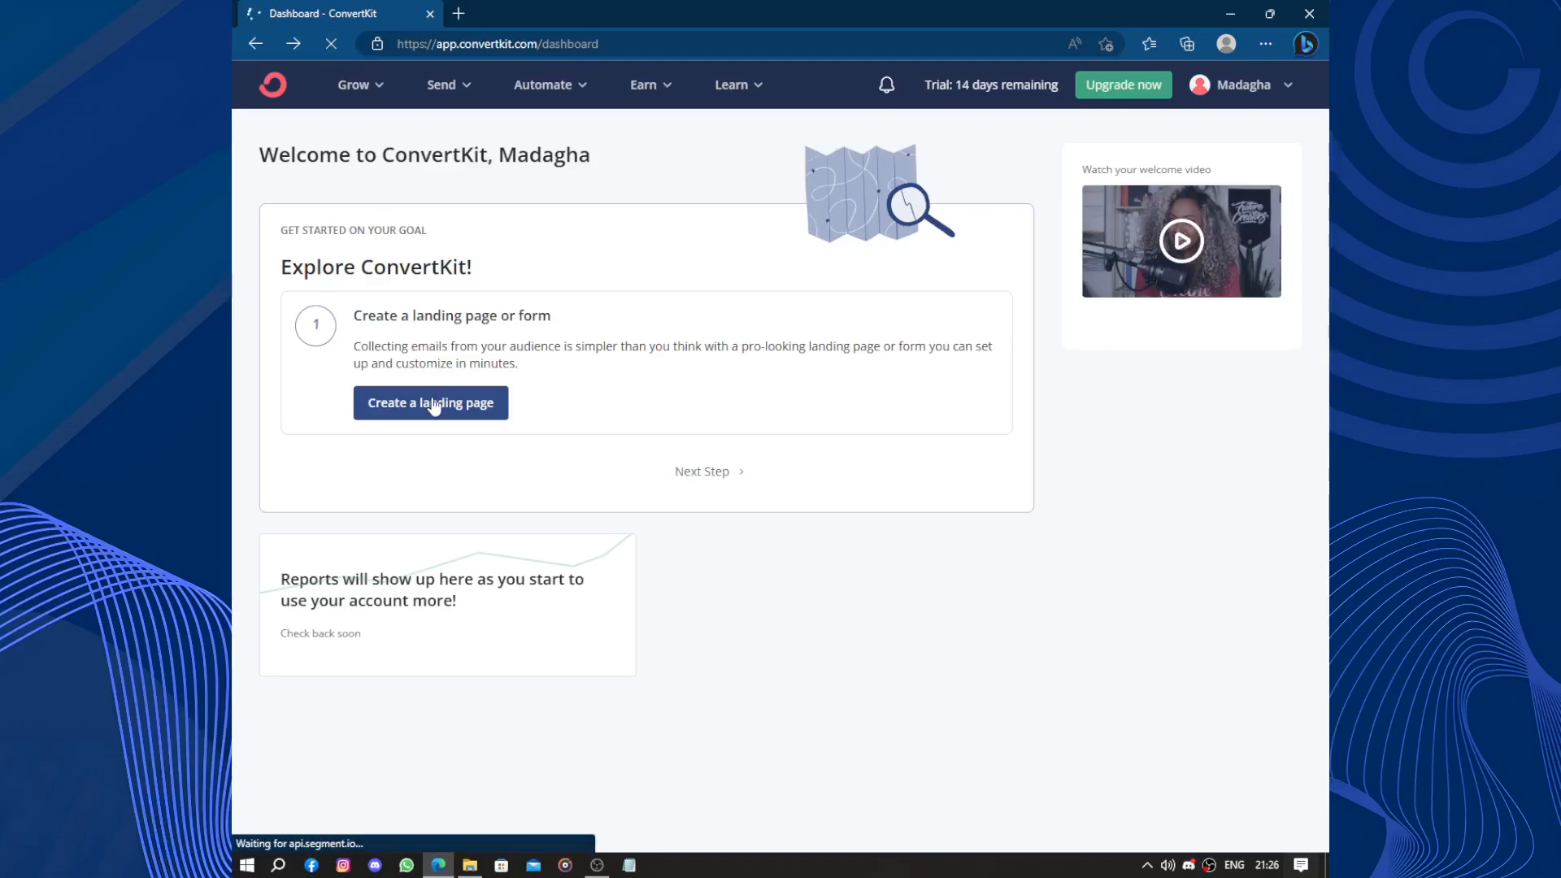
pyautogui.click(325, 47)
pyautogui.scroll(-3, 559, 379)
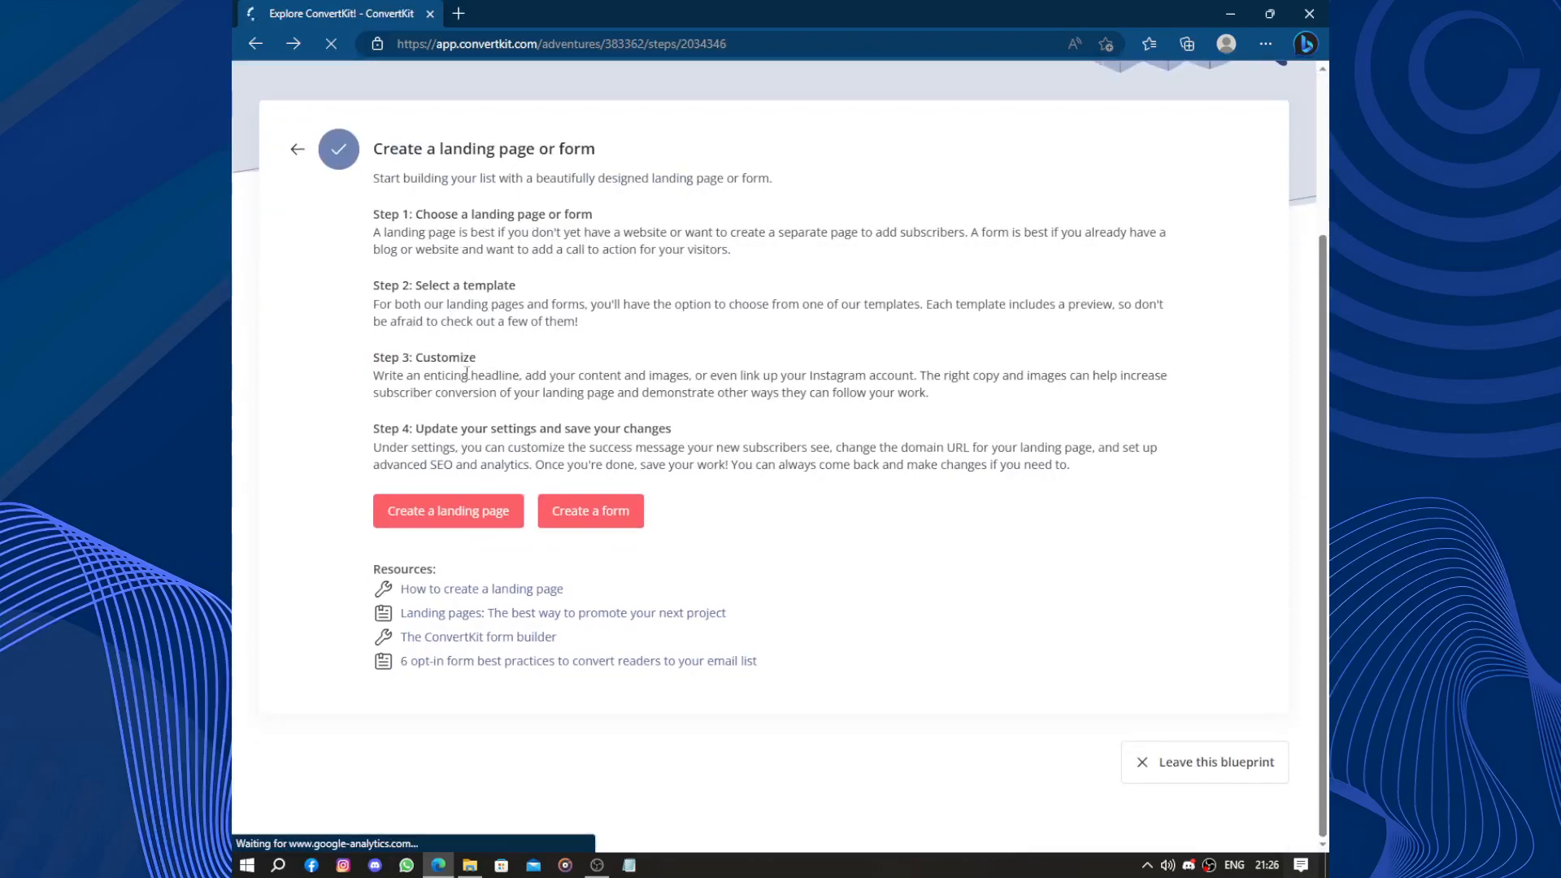
pyautogui.click(441, 507)
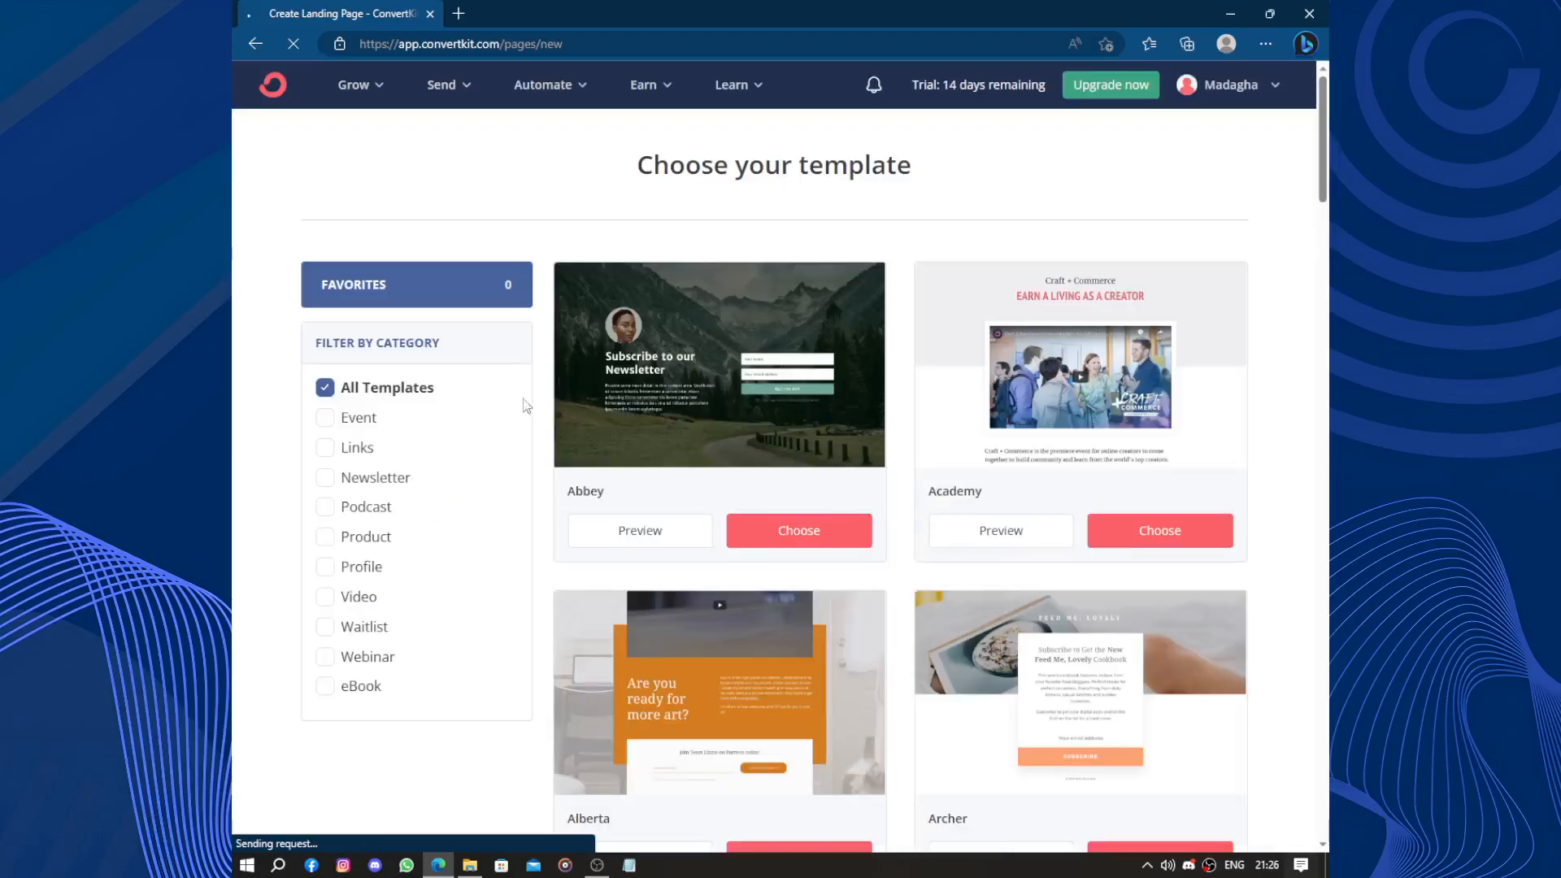
# Browse the landing-page templates, from Abbey and Academy down to Fremont, Hall, Harmony and Harrison.
pyautogui.scroll(-12, 842, 275)
pyautogui.scroll(13, 920, 295)
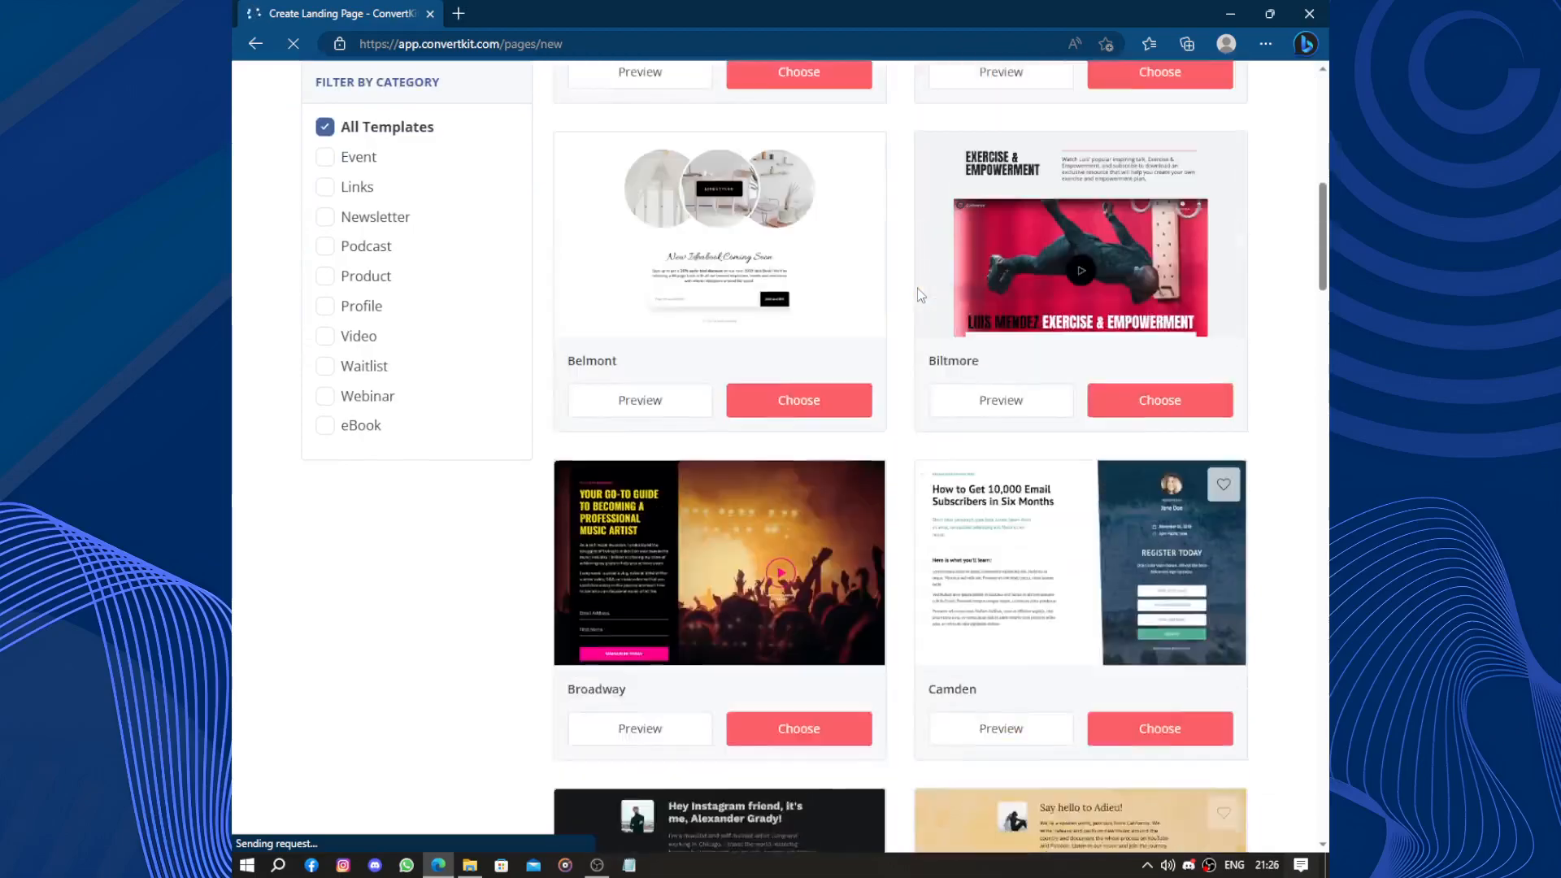
pyautogui.scroll(-17, 920, 295)
pyautogui.scroll(-19, 919, 293)
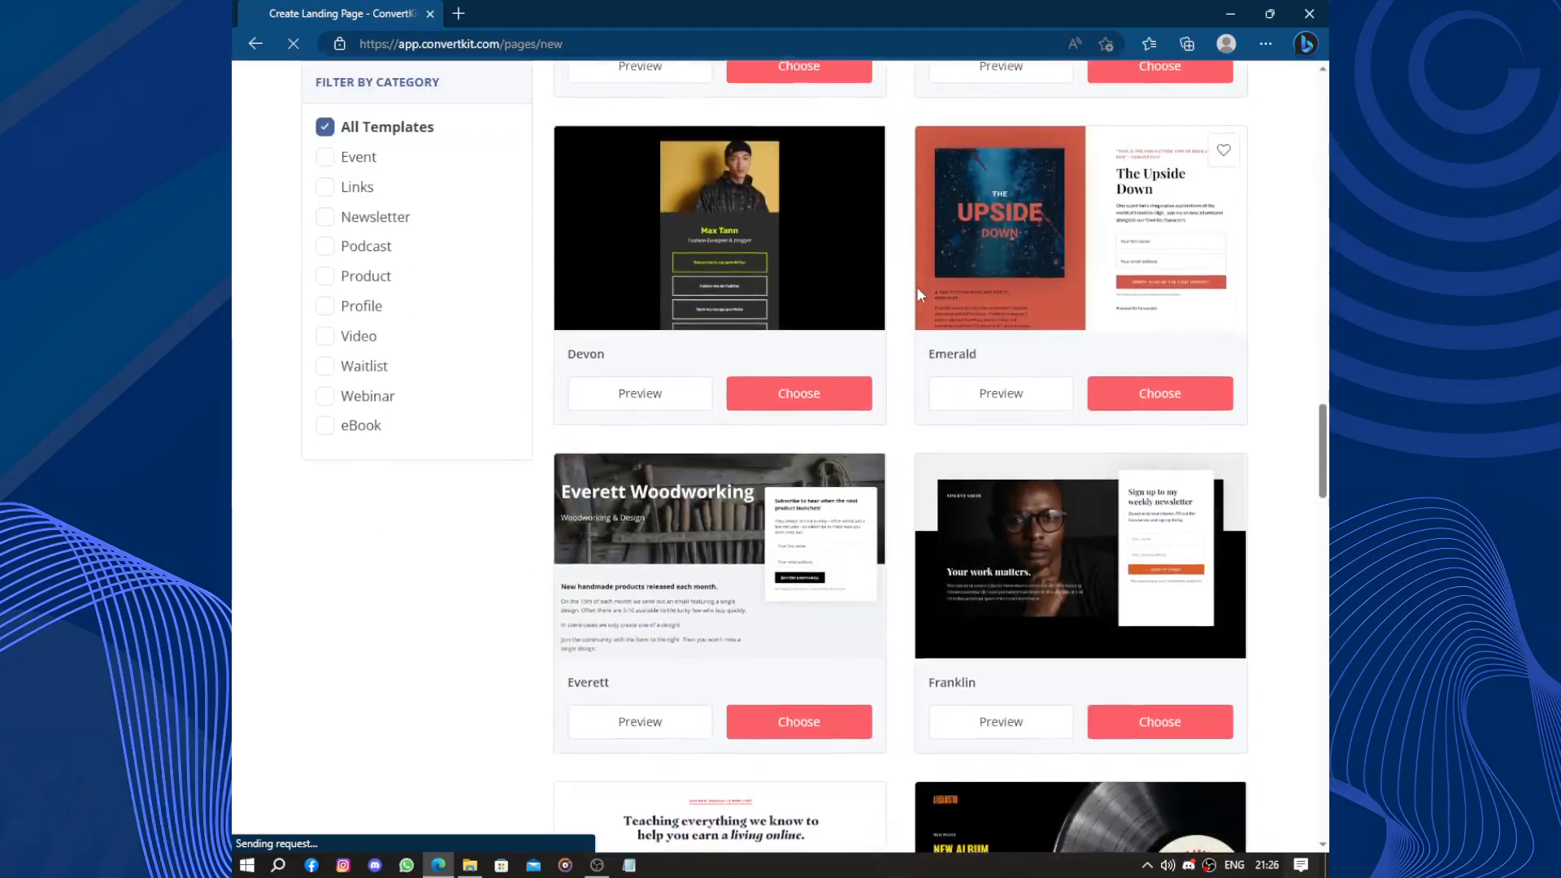
pyautogui.scroll(-20, 919, 295)
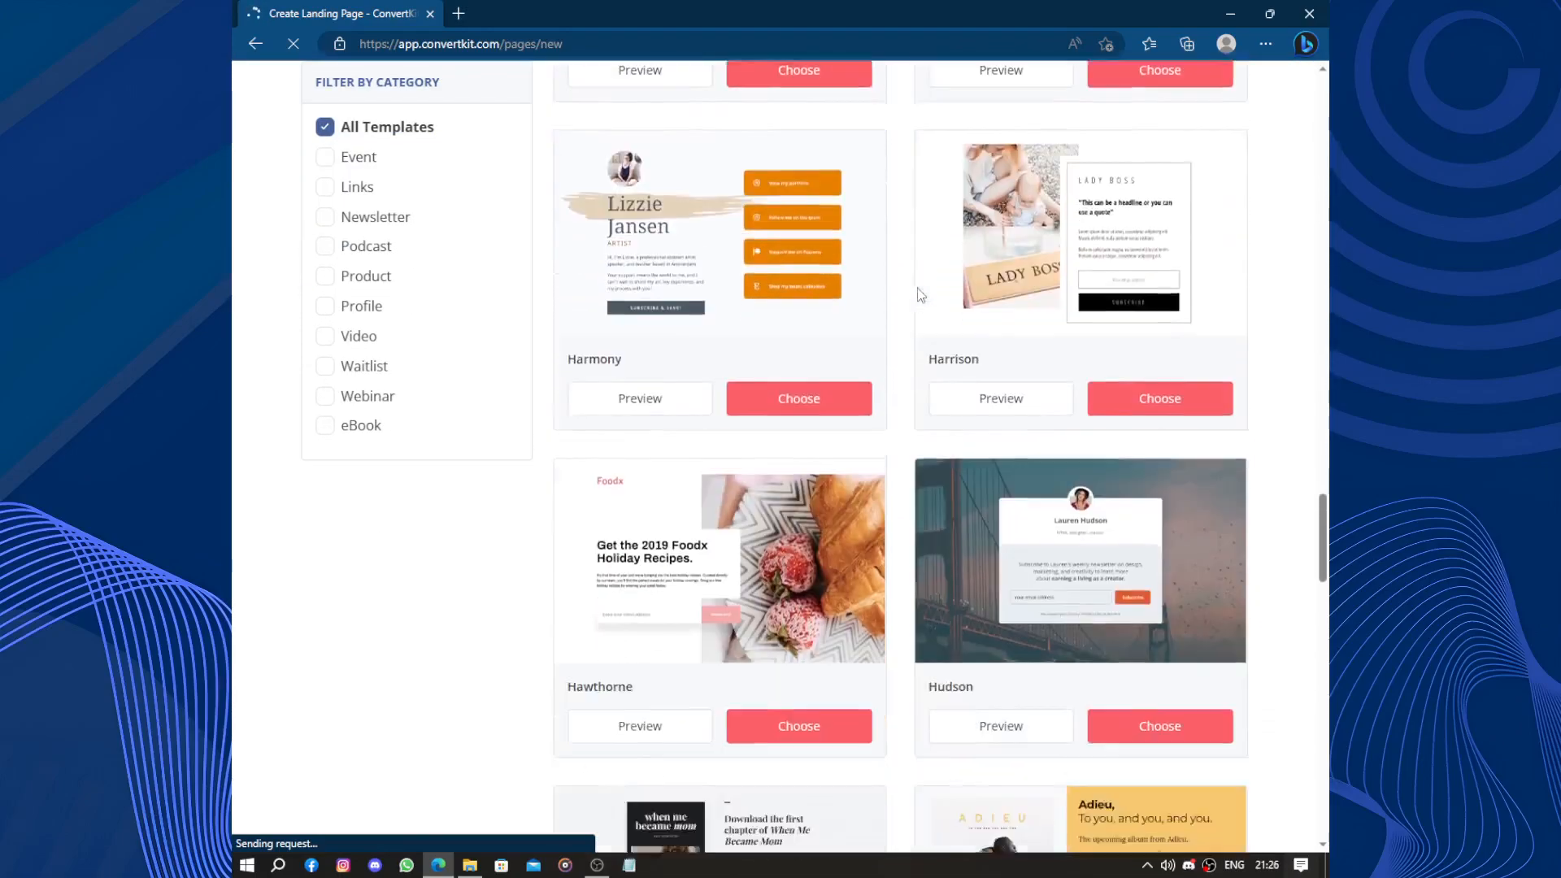
pyautogui.scroll(-2, 920, 294)
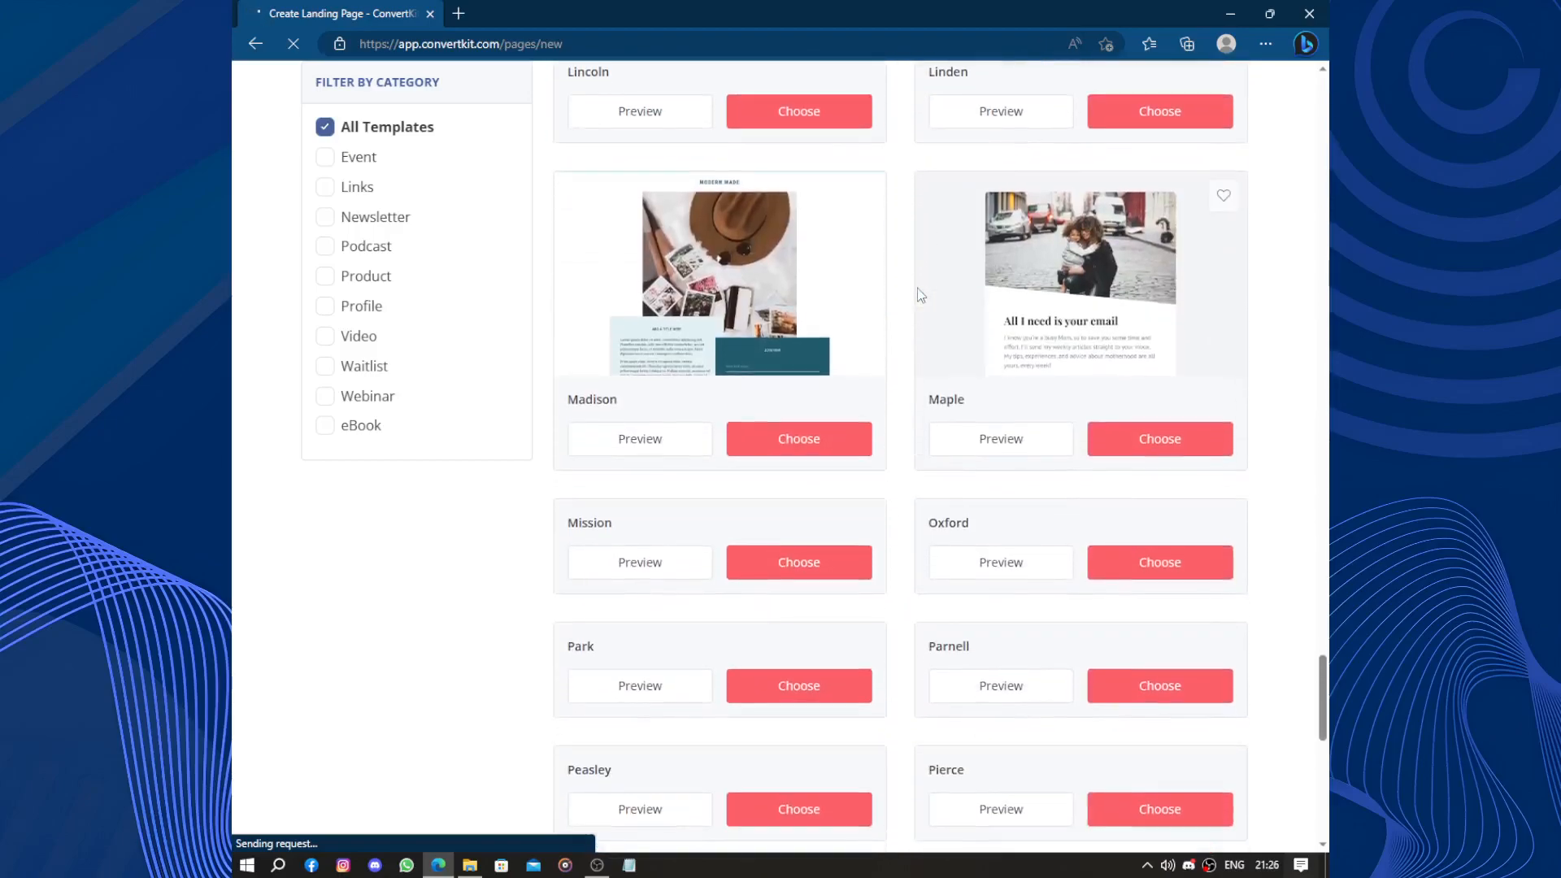
pyautogui.scroll(8, 919, 295)
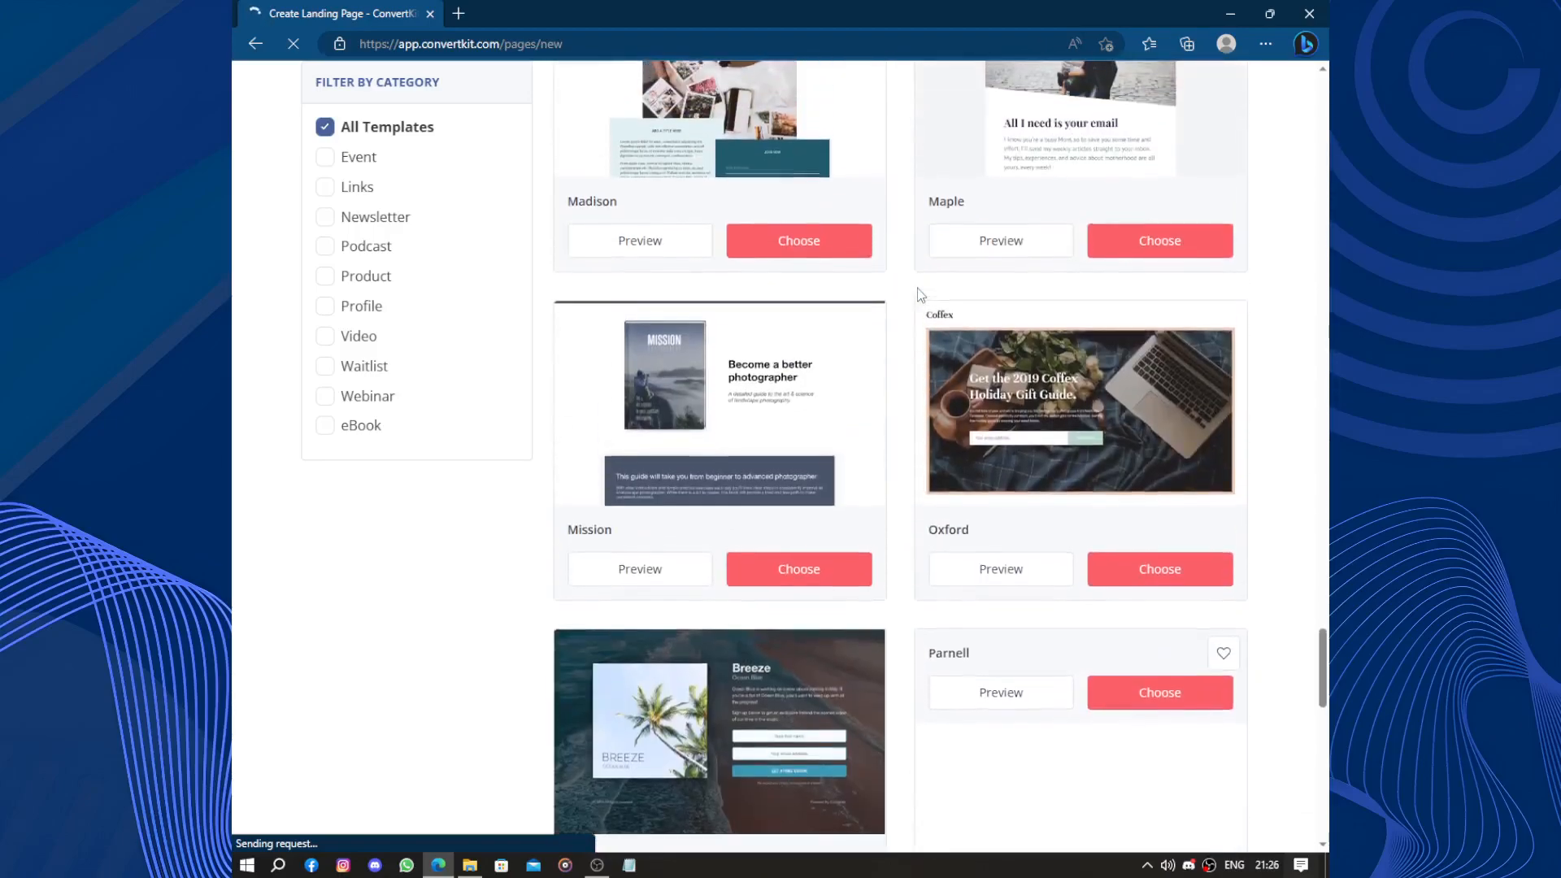
pyautogui.scroll(-9, 1144, 400)
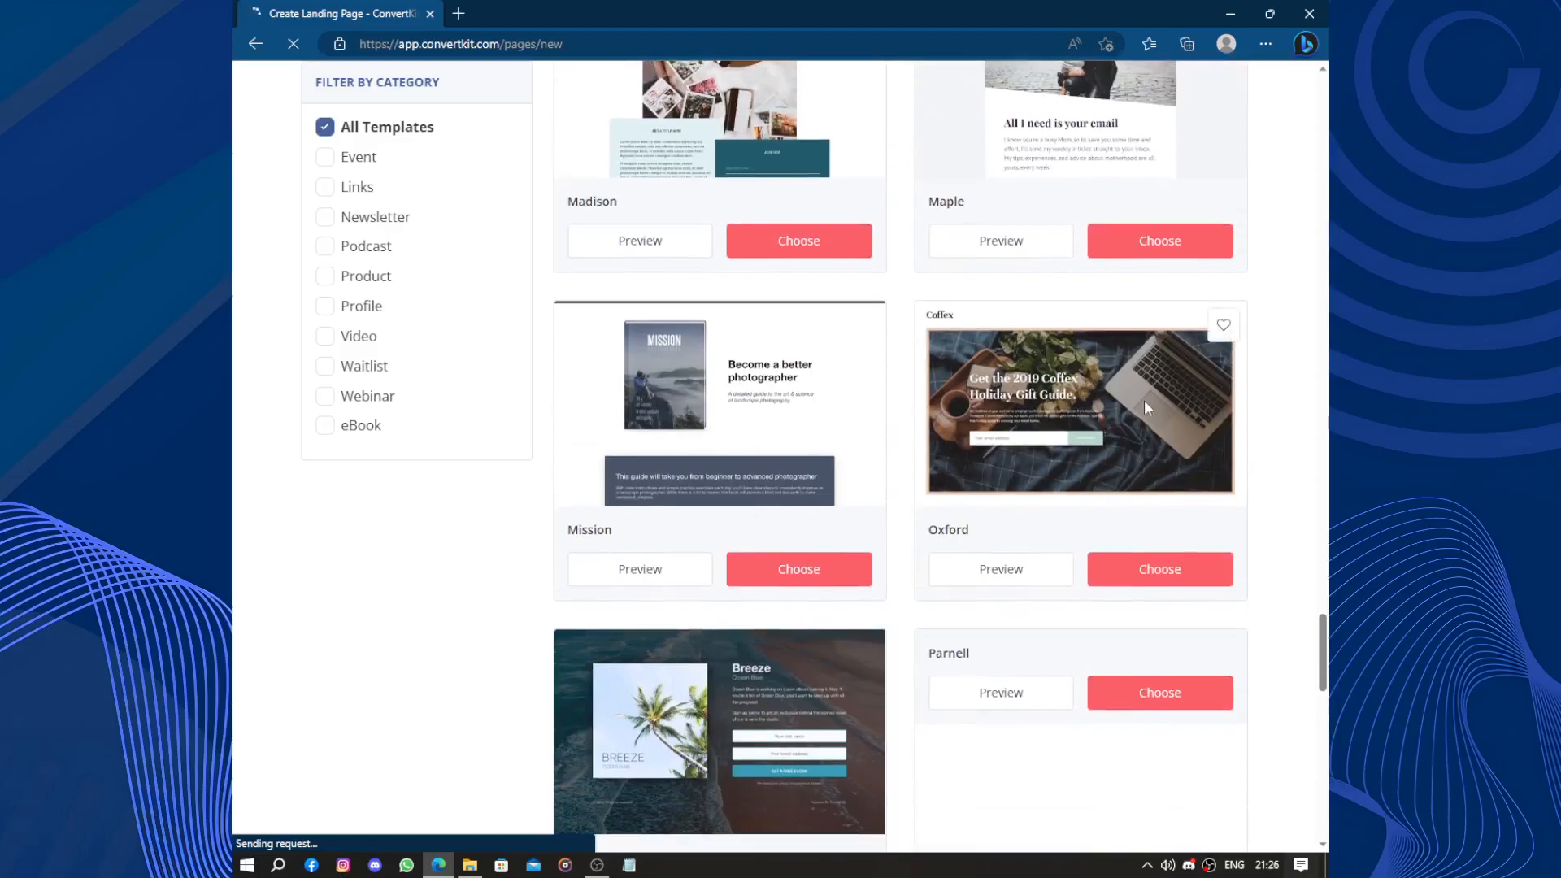
pyautogui.scroll(20, 1098, 341)
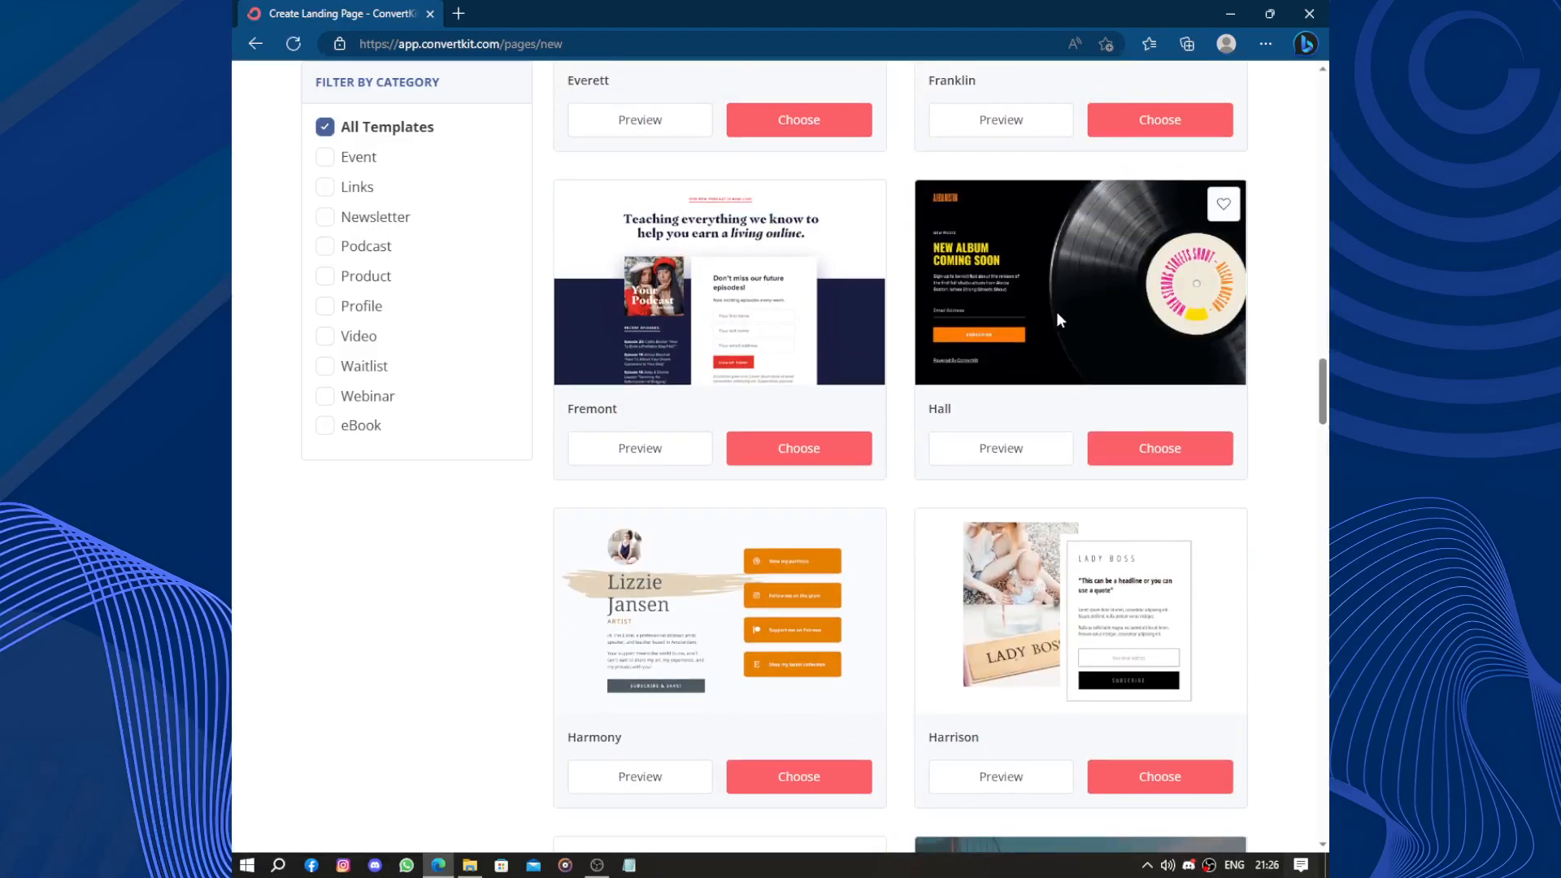
pyautogui.scroll(15, 1057, 309)
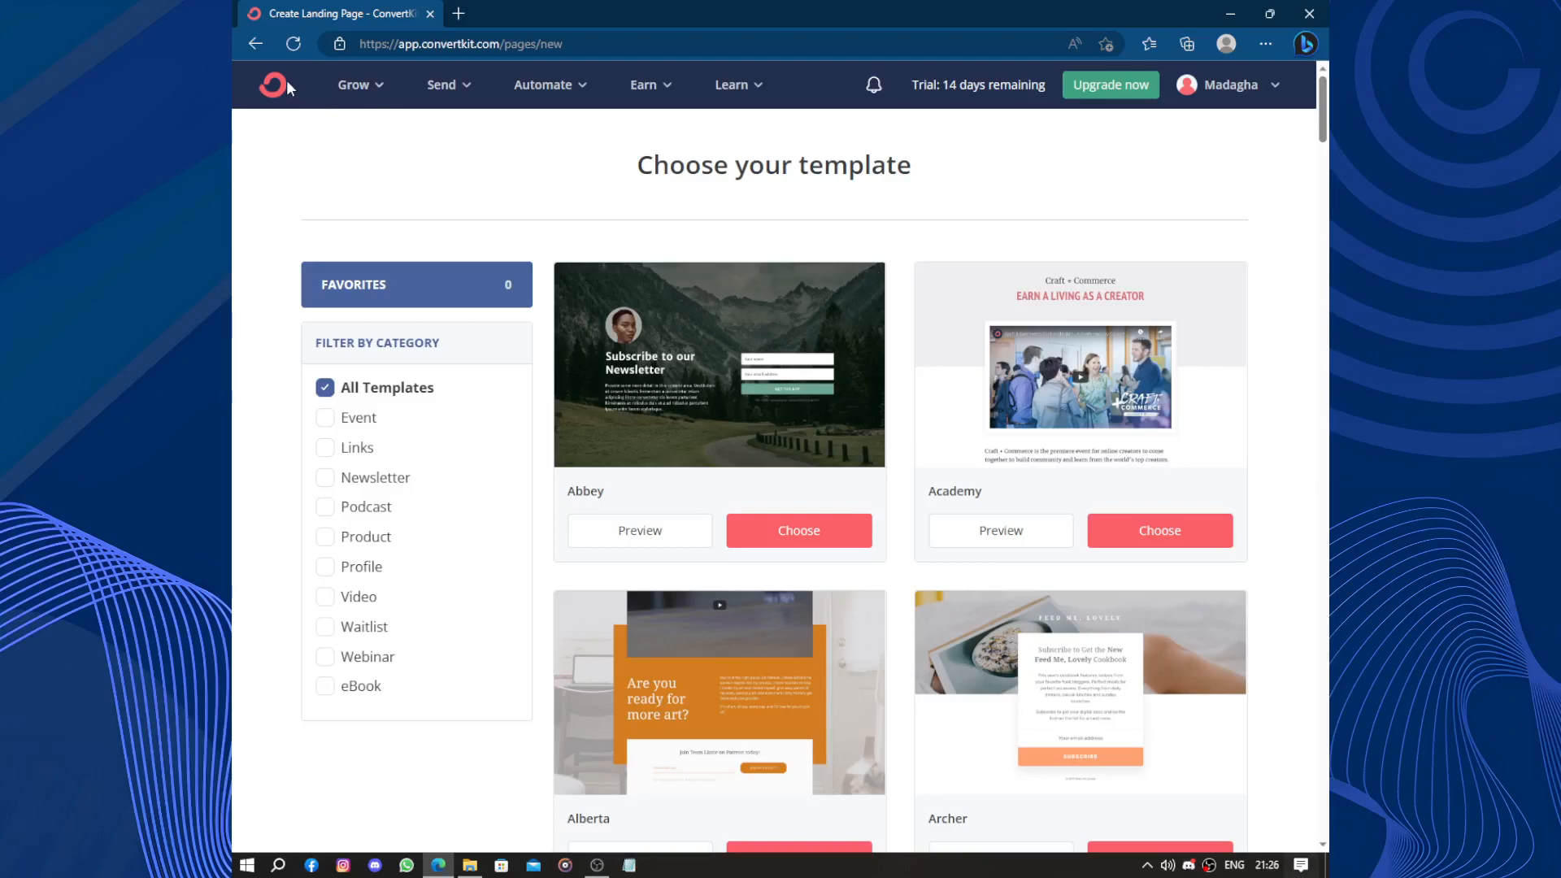
# Return to the dashboard via the ConvertKit logo and look through the Send and Earn menus.
pyautogui.click(265, 90)
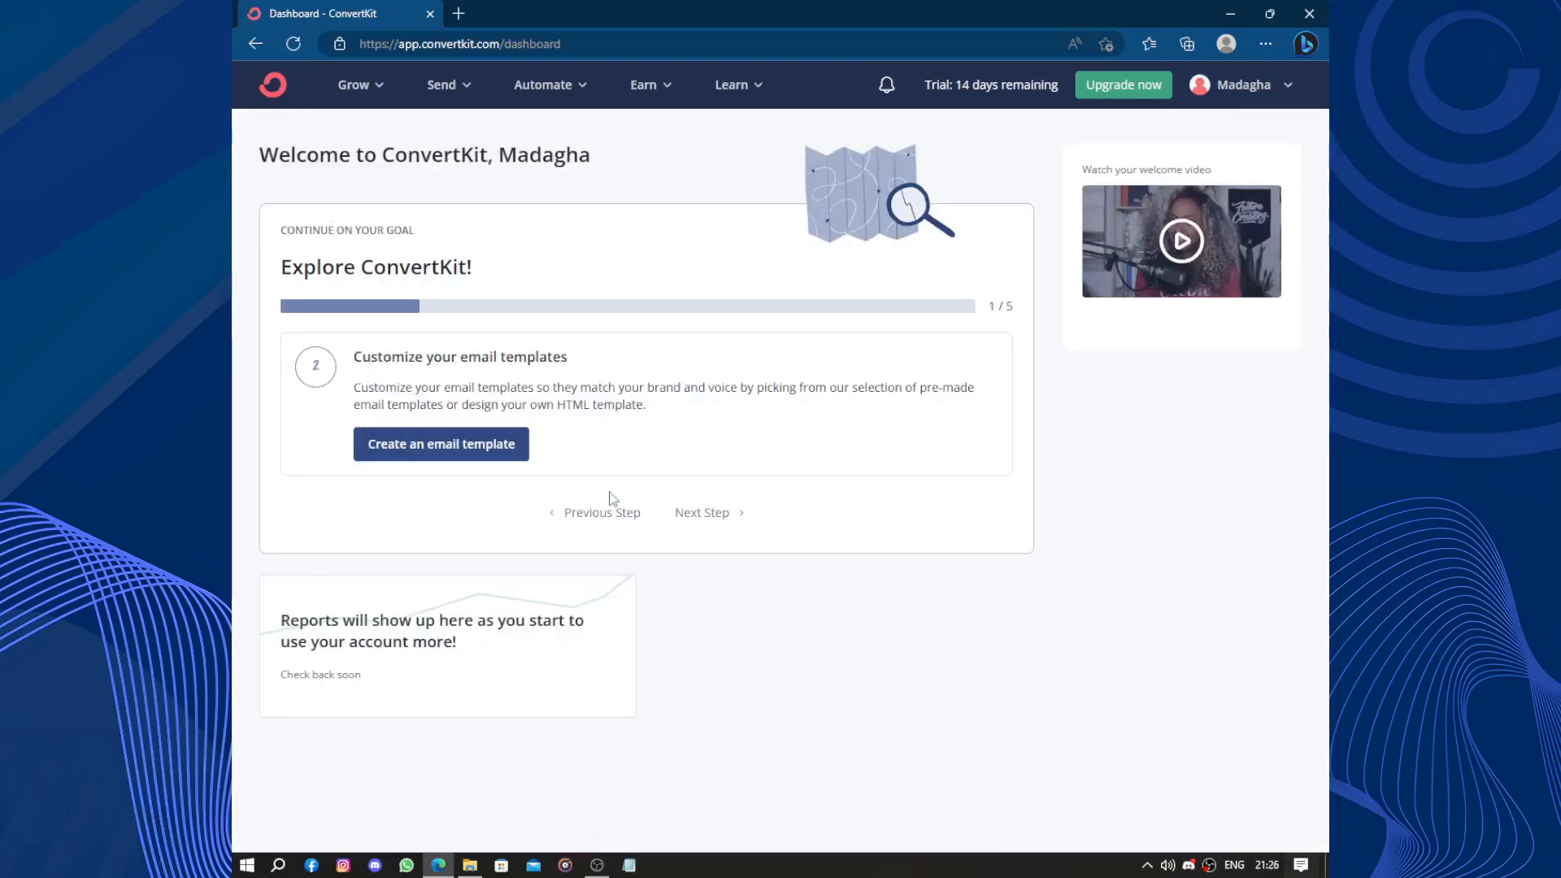
pyautogui.click(441, 85)
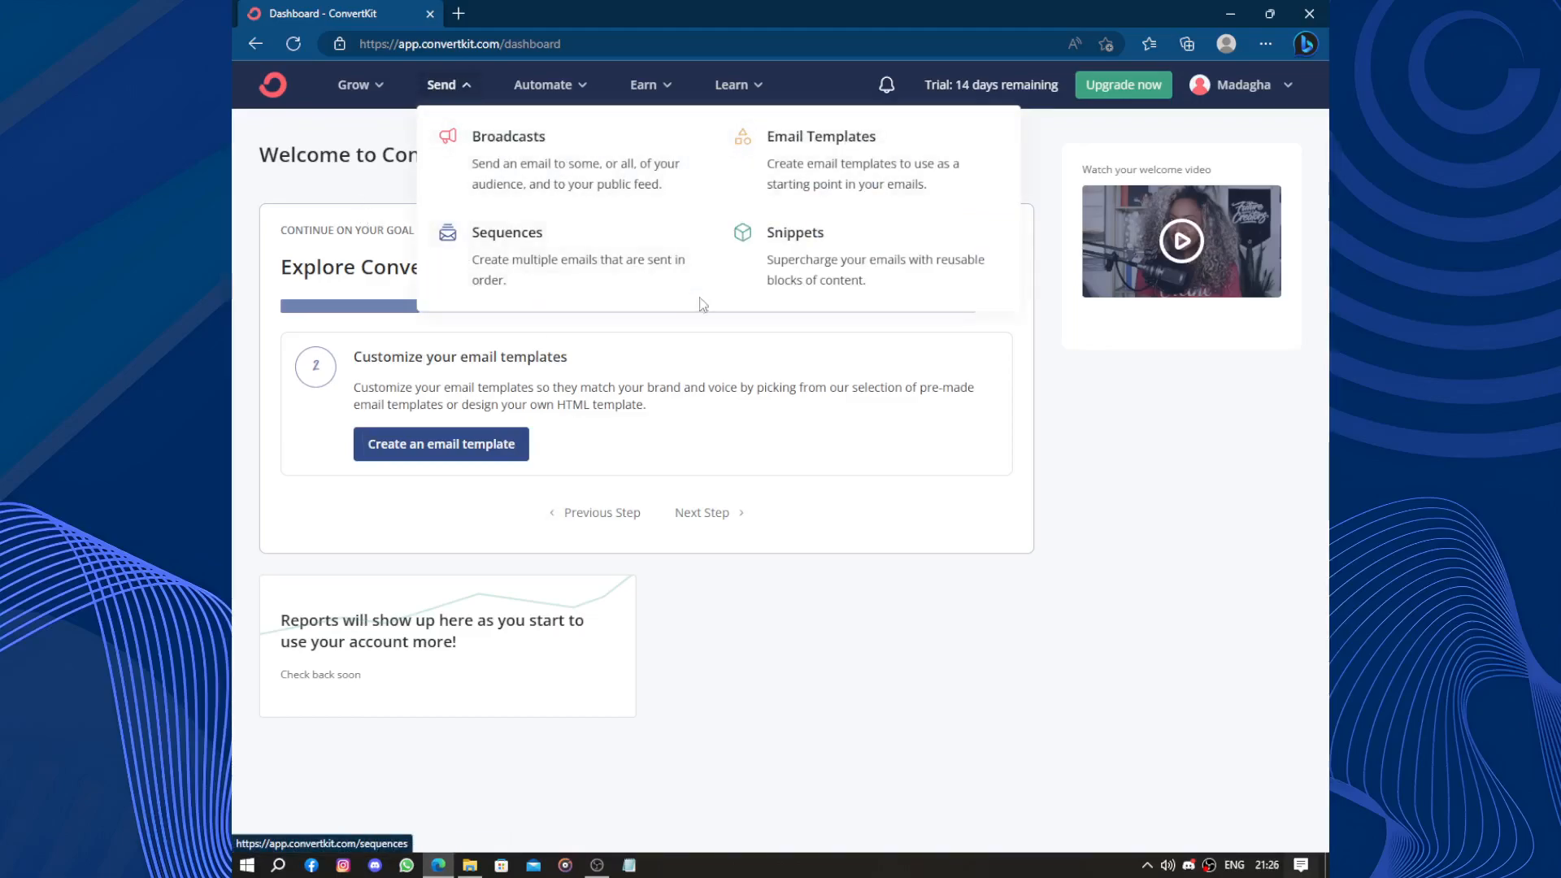
pyautogui.click(886, 431)
pyautogui.click(658, 91)
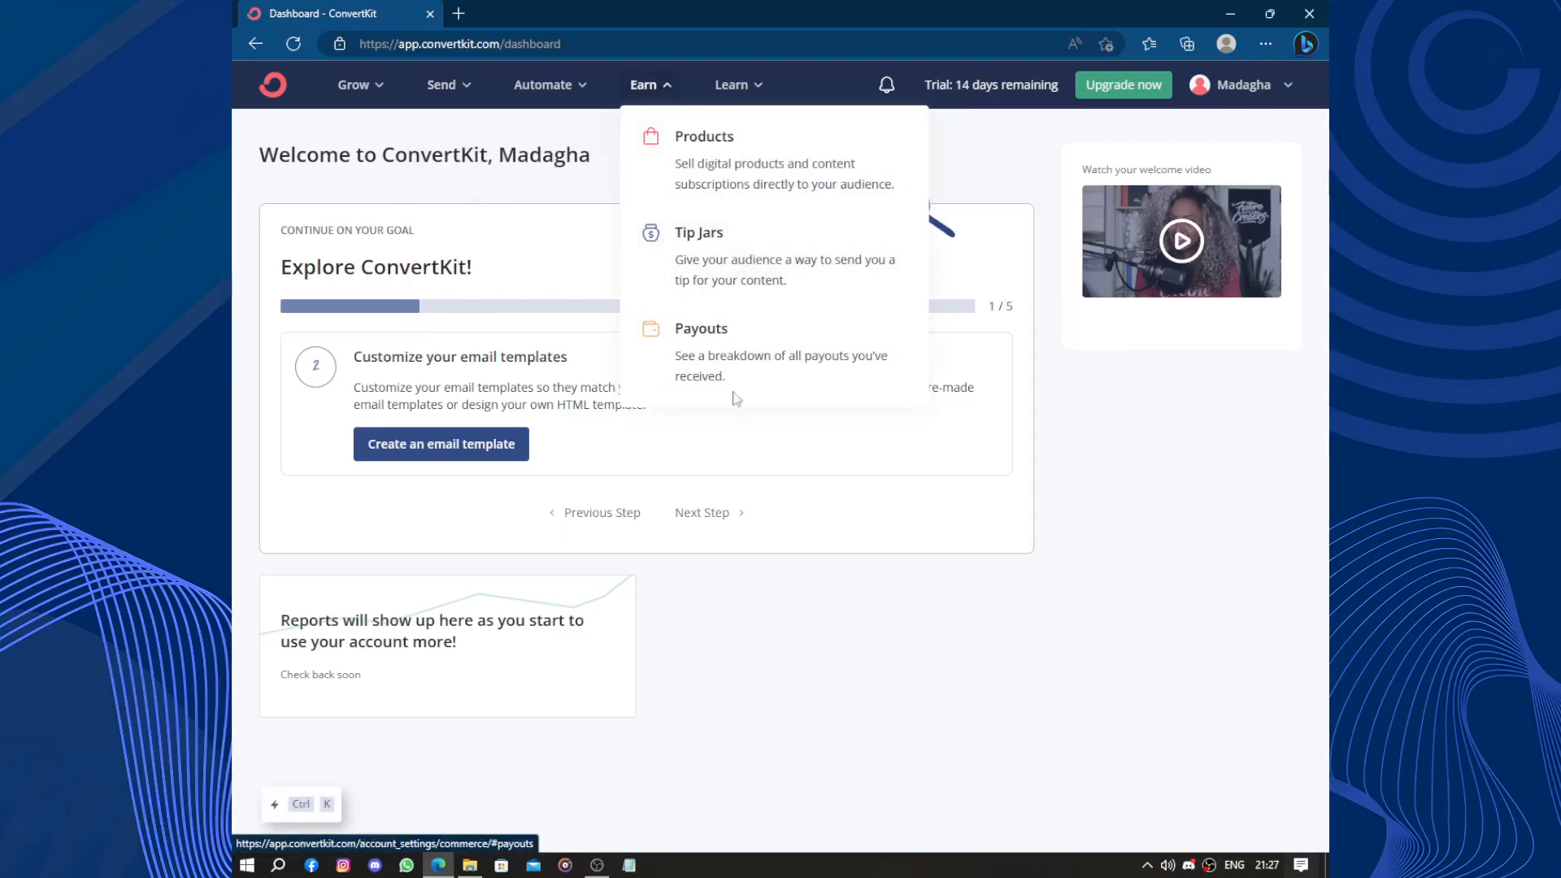
pyautogui.click(1146, 618)
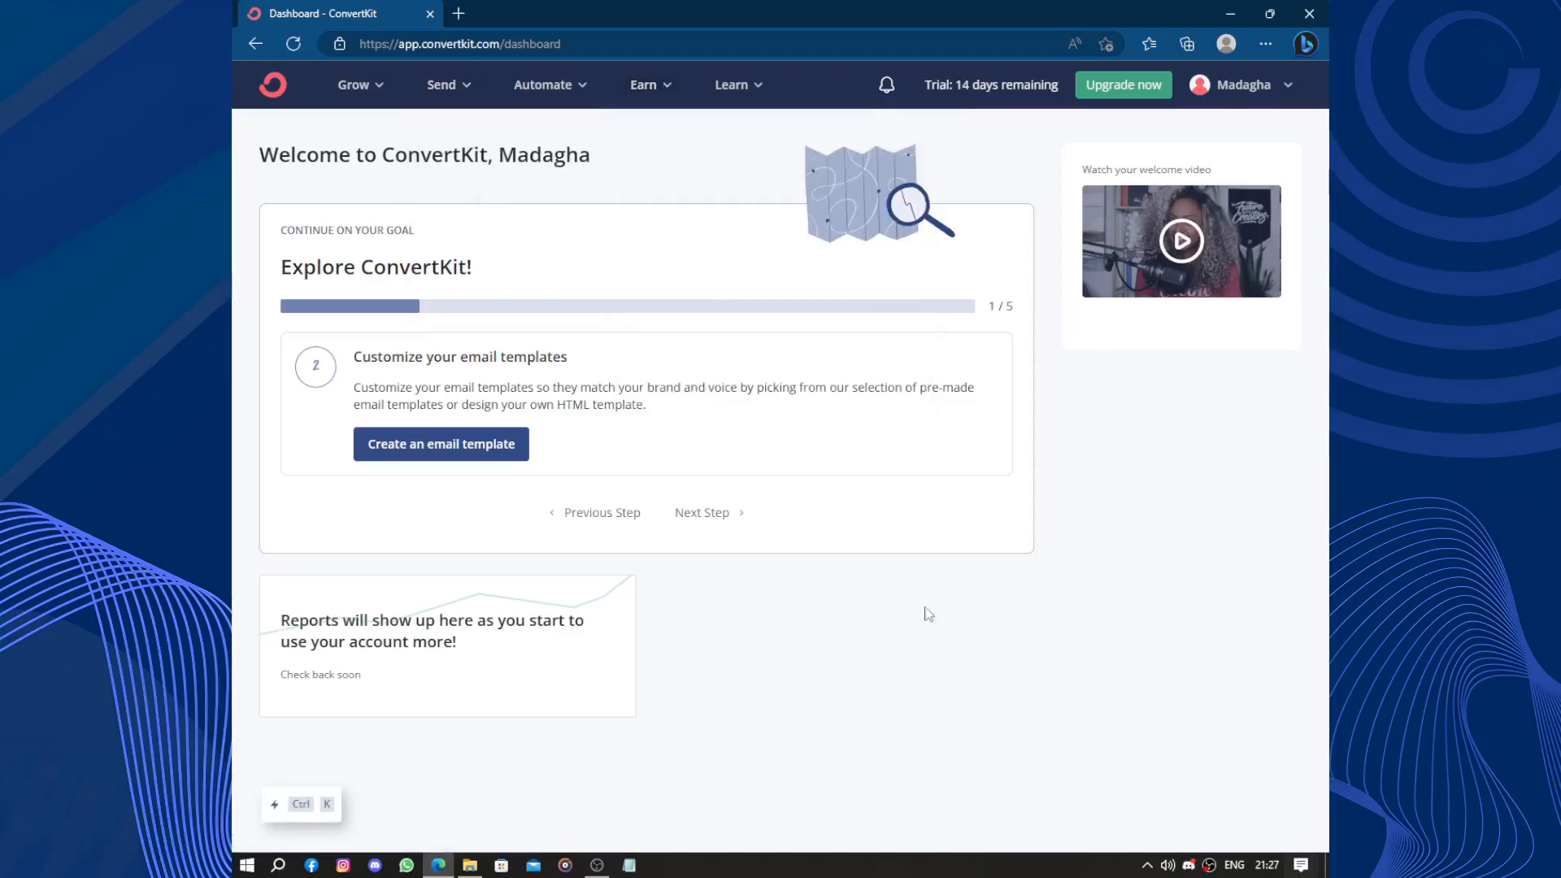